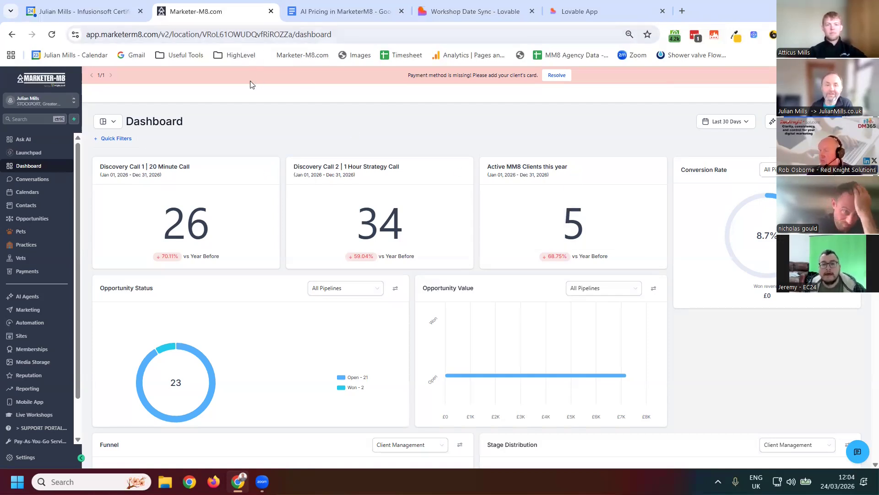
Open the HighLevel changelog and read the March 24, 2026 entry on the Marketing Messages API for WhatsApp
click(236, 56)
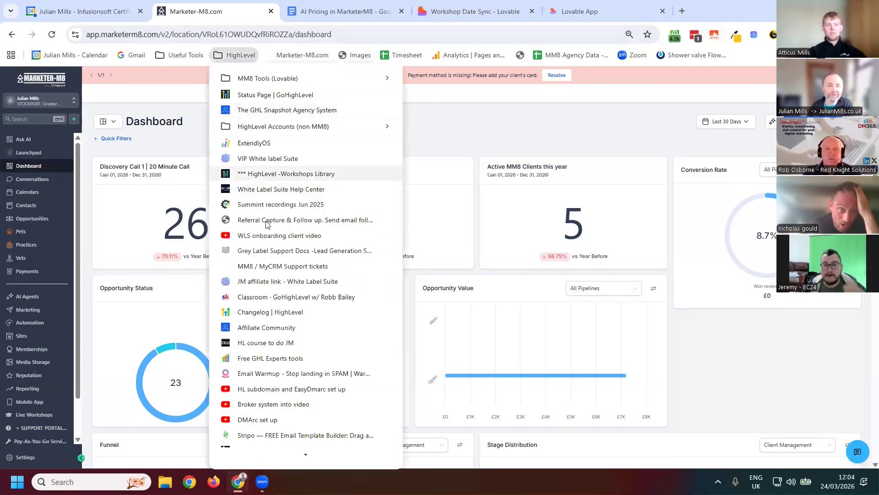
click(274, 312)
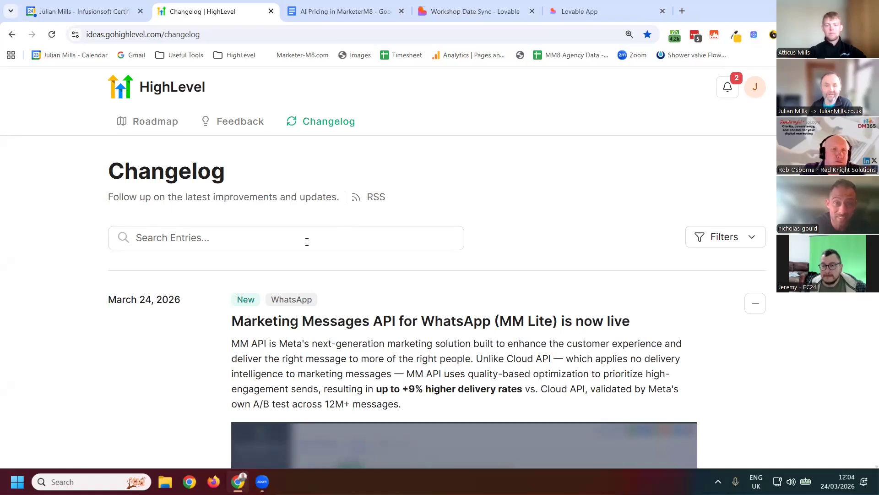
scroll(314, 226, down, 2)
scroll(277, 203, up, 2)
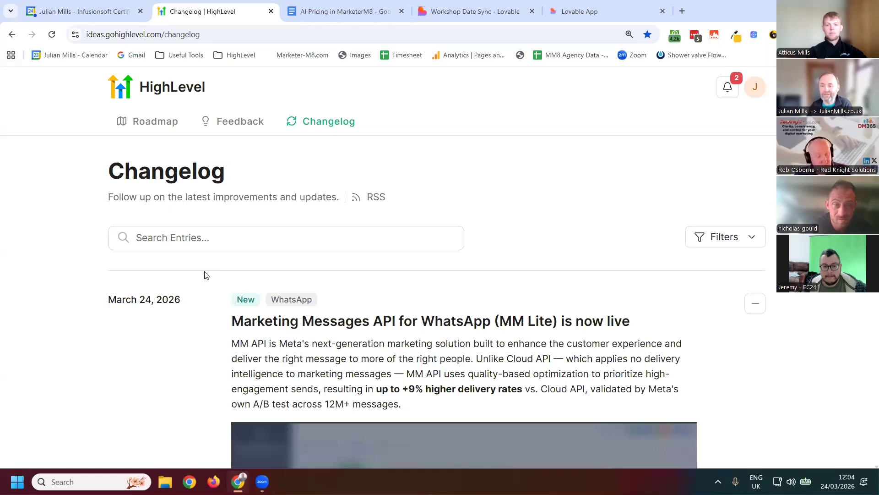
scroll(200, 265, down, 4)
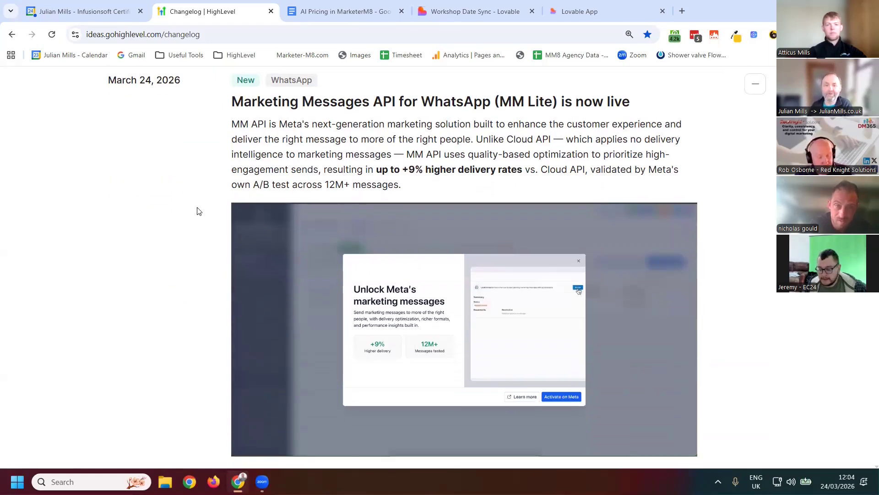
scroll(197, 203, down, 15)
scroll(194, 196, down, 20)
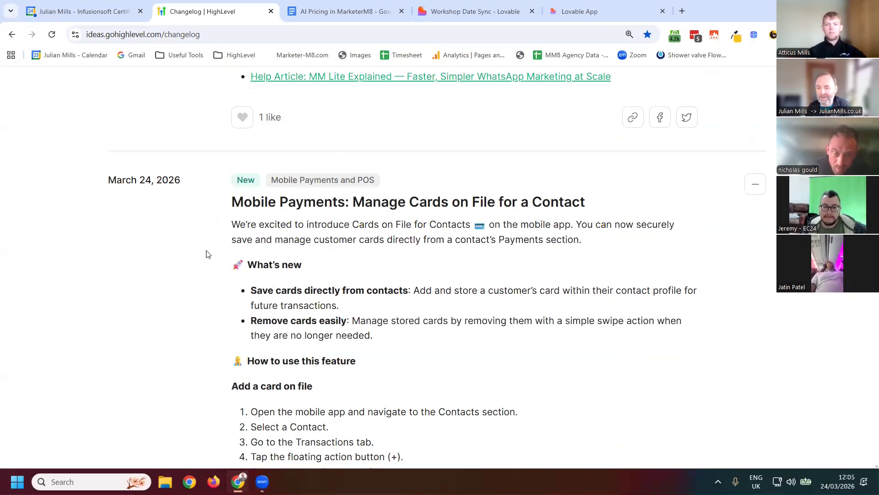
Look through the Mobile Payments changelog entries on cards on file, payment schedules and attachments in invoices and estimates
scroll(211, 251, down, 10)
scroll(209, 247, down, 15)
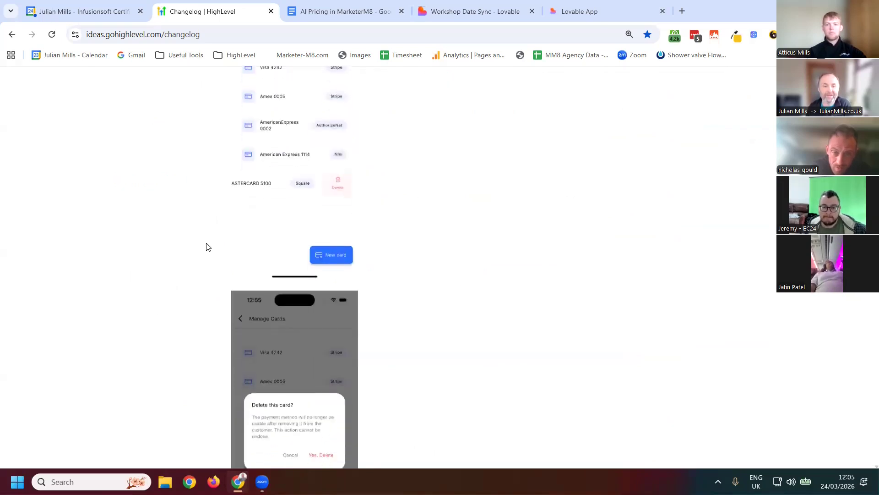
scroll(205, 239, down, 10)
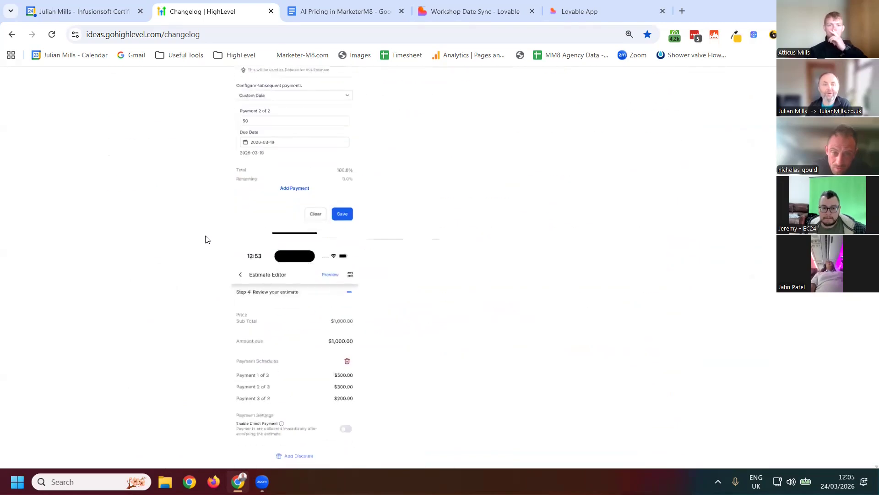
scroll(204, 238, down, 10)
scroll(202, 231, down, 8)
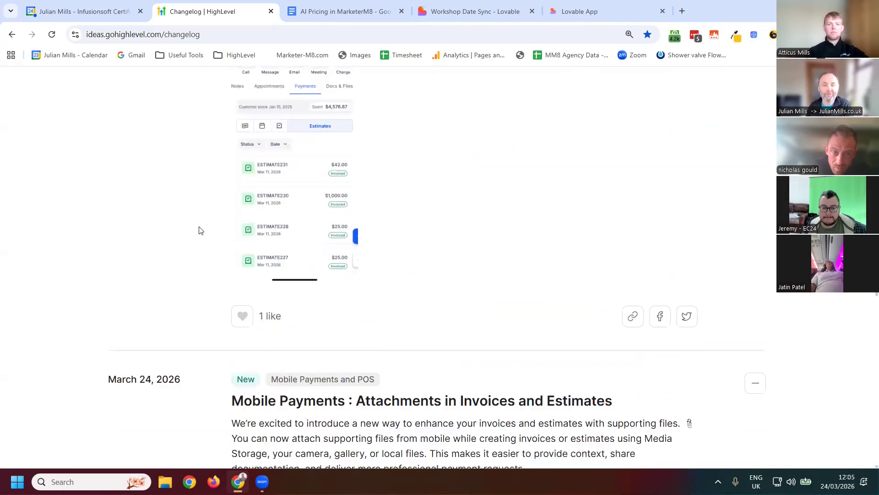
scroll(200, 229, down, 3)
scroll(199, 228, down, 15)
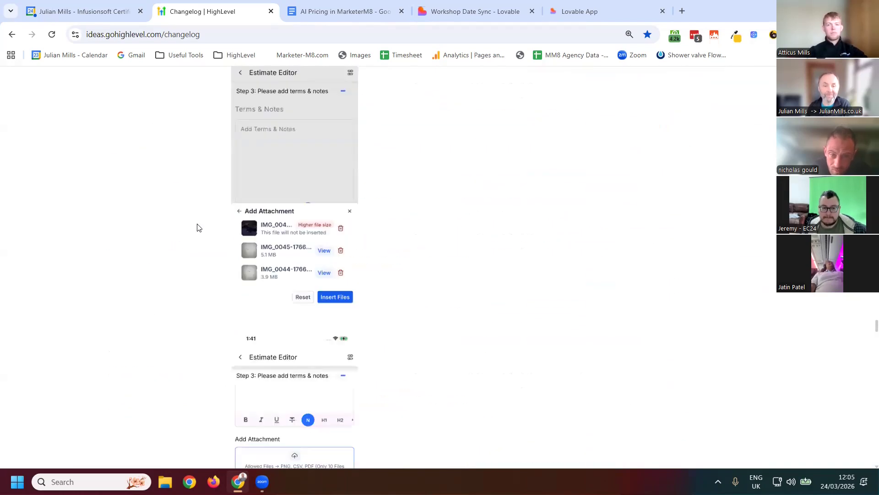
Read the Calendar changelog entries on the Service Location Public API and Ask the Booker Location for Services (v2)
scroll(197, 225, up, 2)
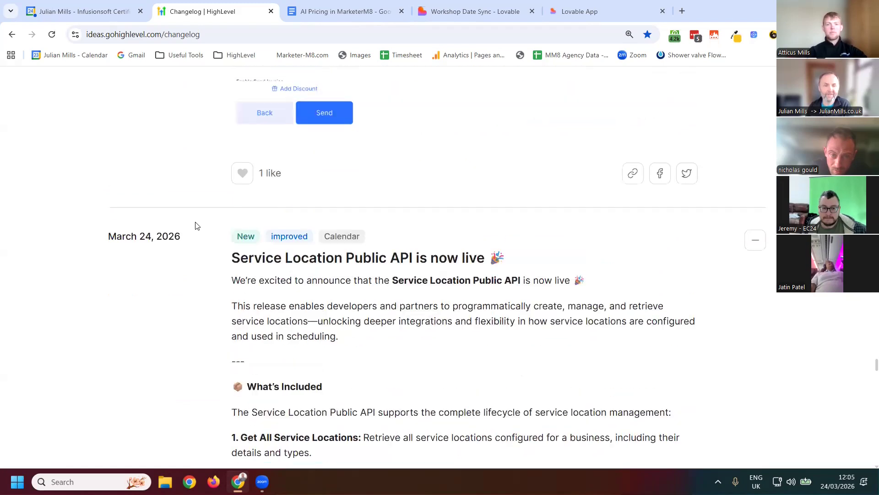
scroll(129, 265, down, 12)
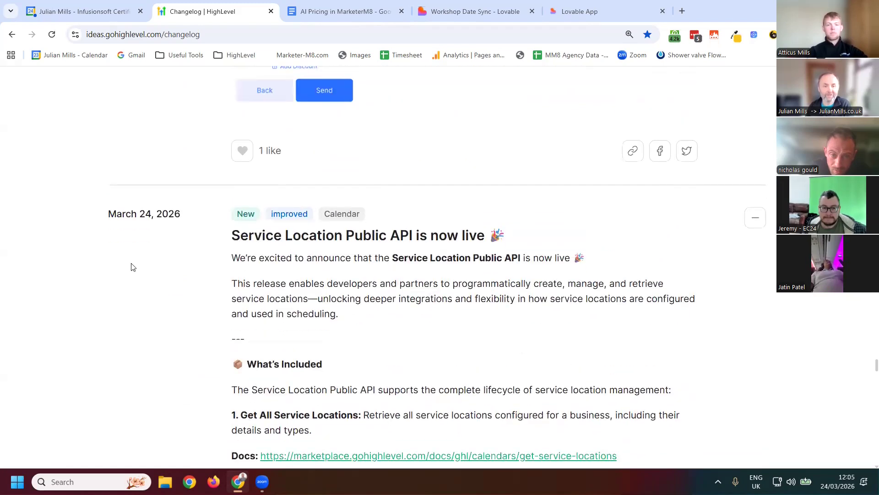
scroll(151, 208, down, 5)
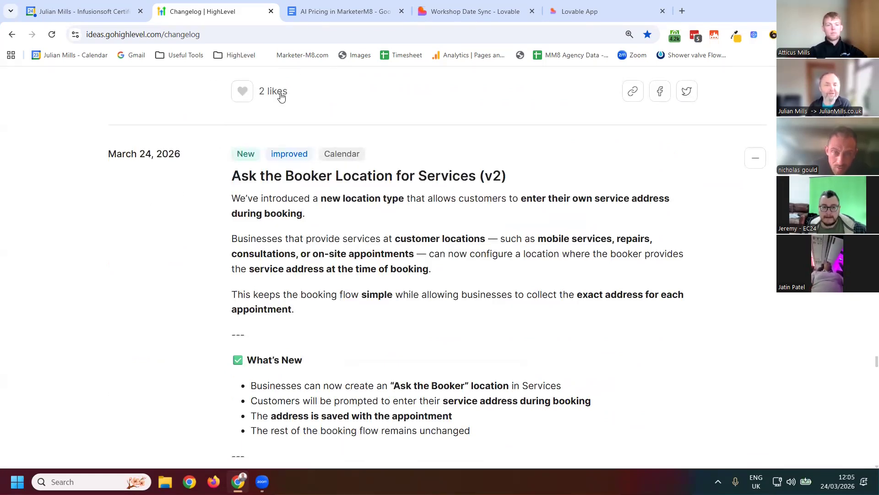
Return to the MarketerM8 dashboard, check which models Ask AI offers, and open the Marketing section
key(alt+Left)
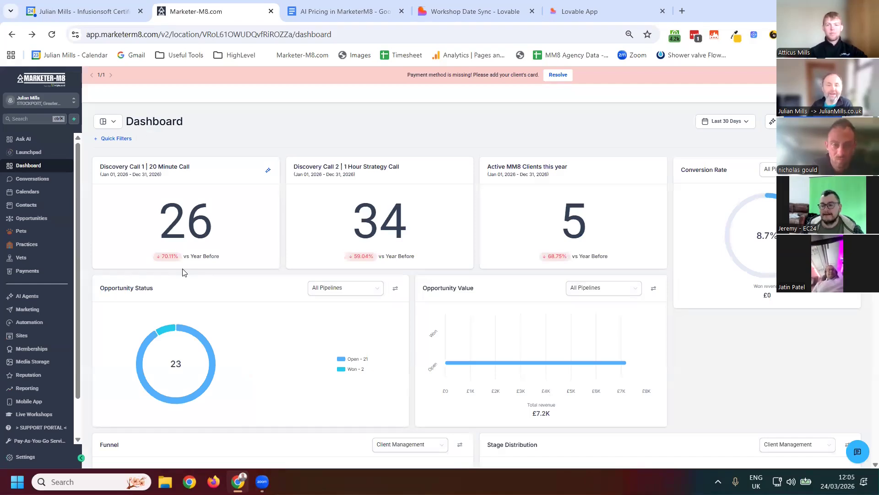
click(26, 139)
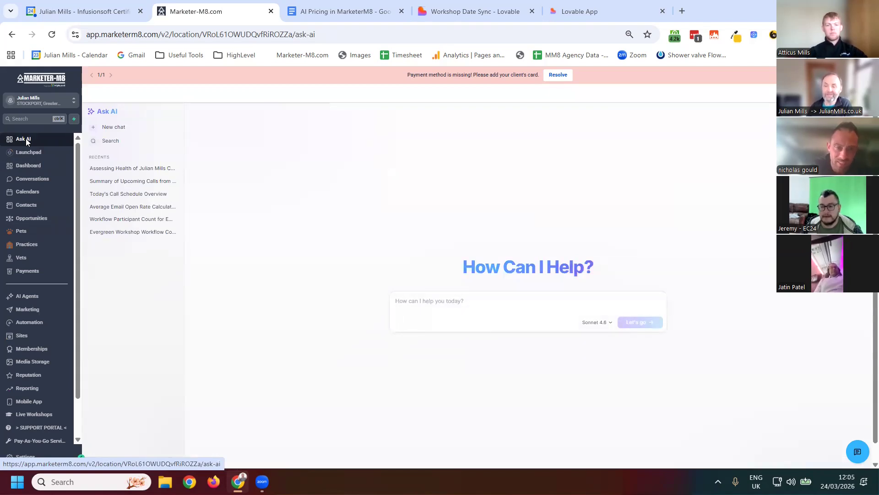
click(602, 323)
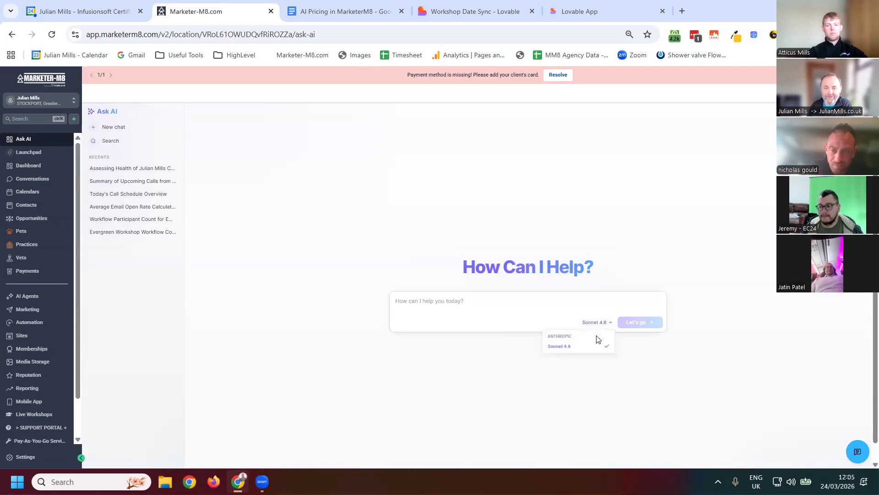
click(636, 362)
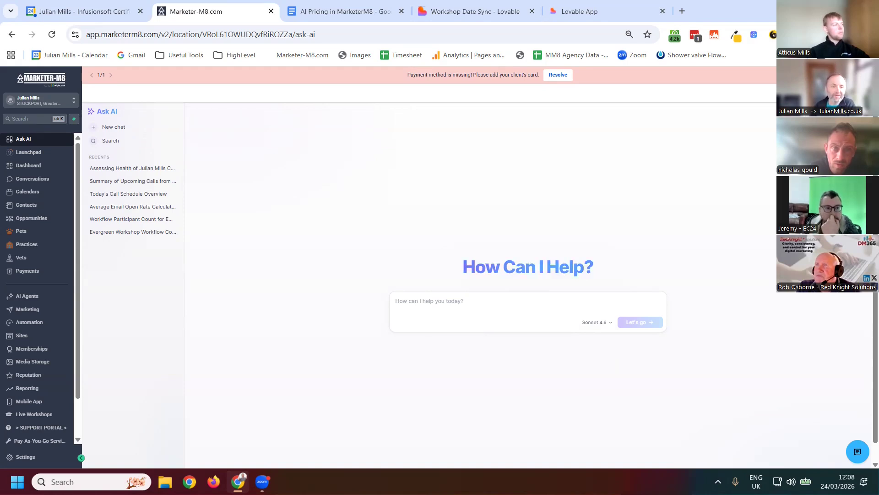
click(33, 311)
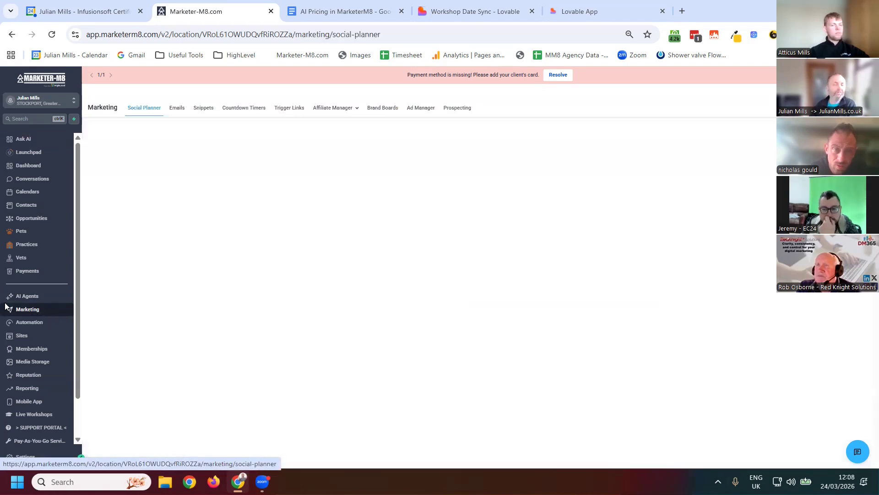
Switch to the AI Pricing in MarketerM8 document and review the AI features from Conversation AI to Ask AI with its explainer video link
click(347, 11)
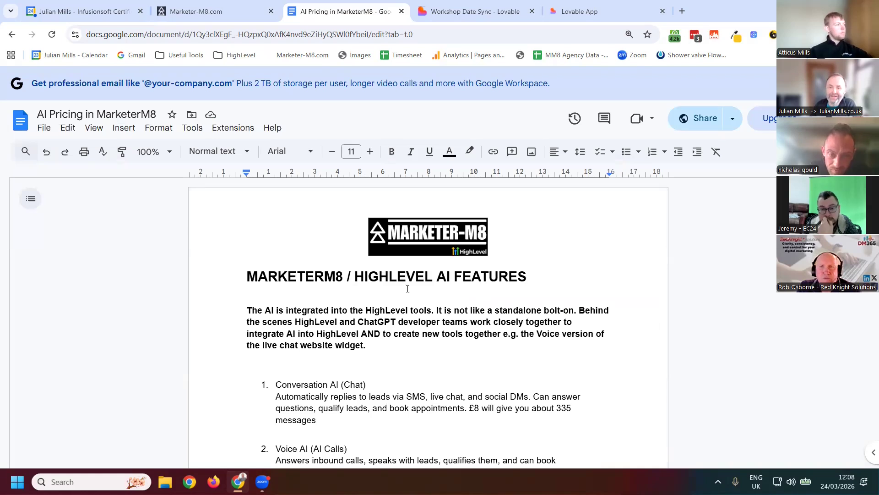
scroll(490, 268, down, 2)
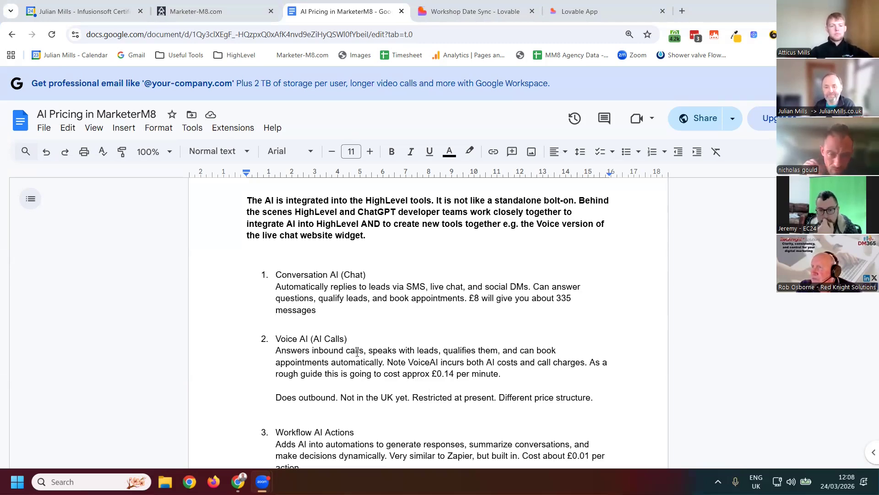
scroll(357, 352, down, 2)
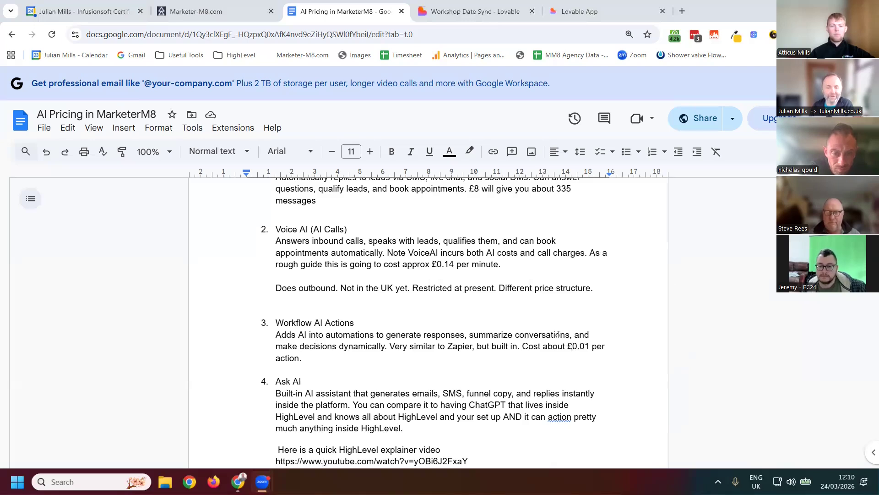
scroll(553, 324, down, 2)
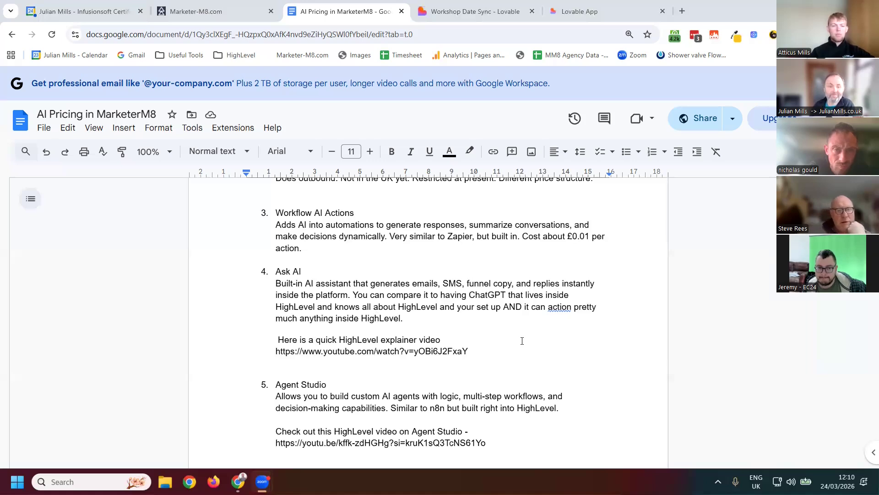
drag(475, 349, 361, 336)
click(373, 348)
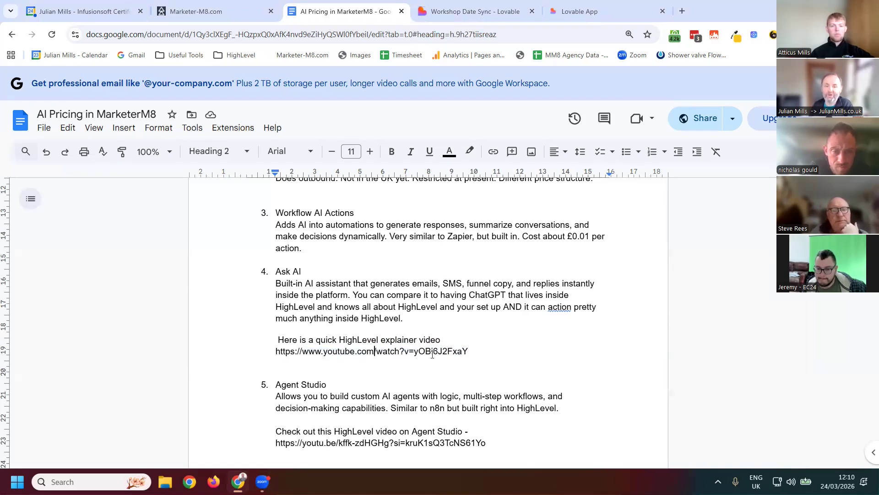
Review the Agent Studio entry with its video link and the AI features from Content AI to External AI Integrations
scroll(517, 348, down, 2)
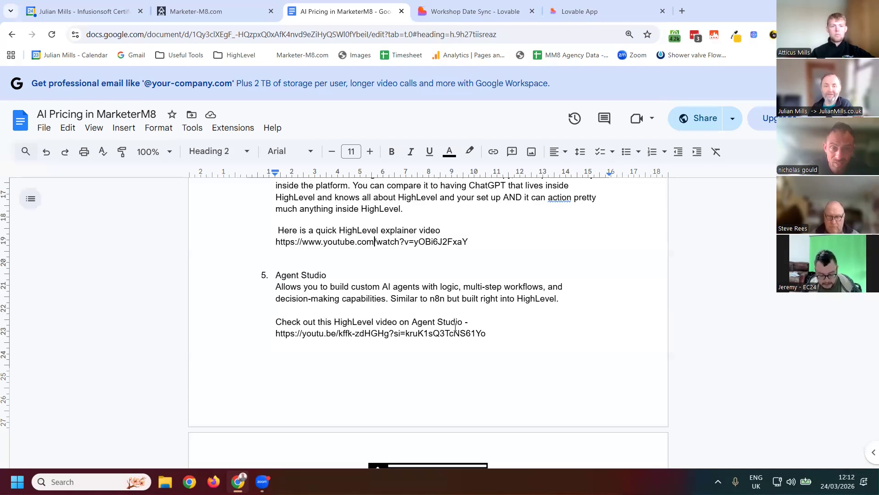
drag(495, 336, 439, 333)
click(396, 363)
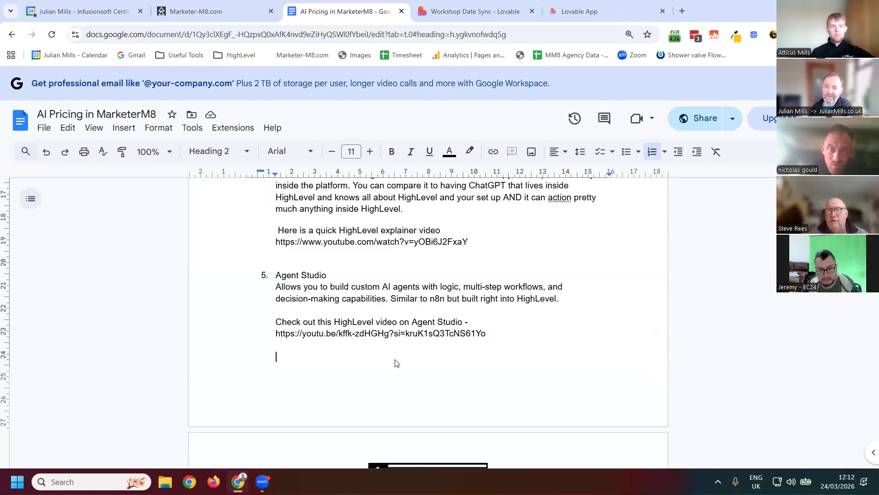
scroll(409, 351, down, 2)
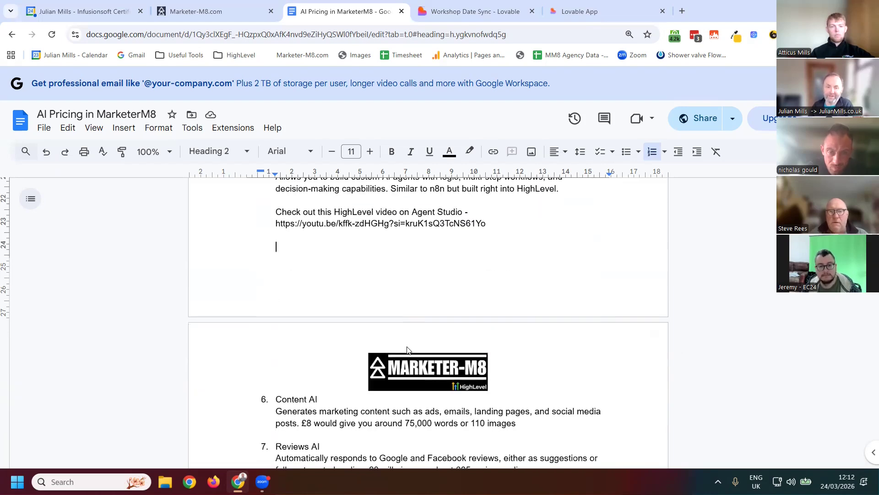
scroll(407, 351, down, 2)
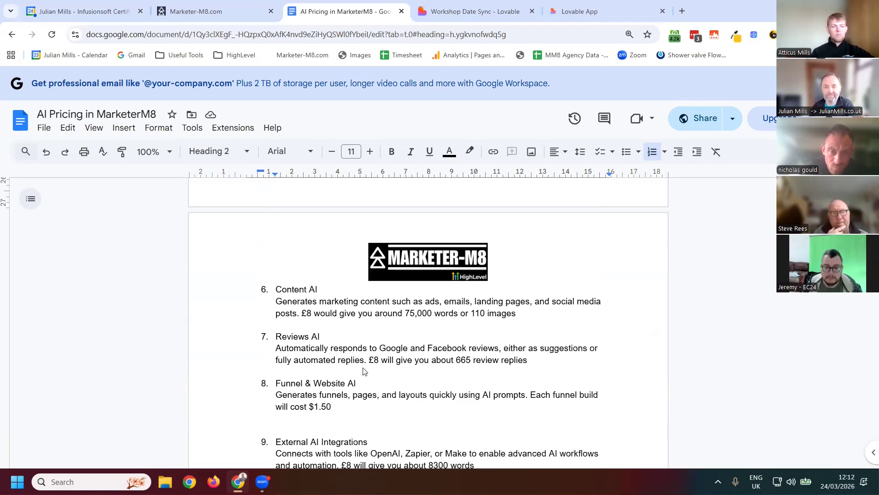
scroll(364, 371, down, 2)
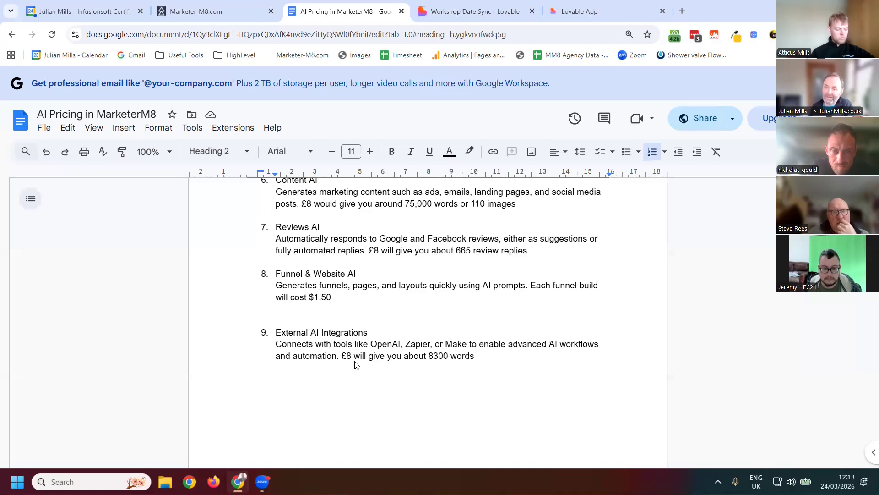
Look ahead to the section on how AI pricing works, and return to the Funnel & Website AI entry
scroll(362, 345, down, 8)
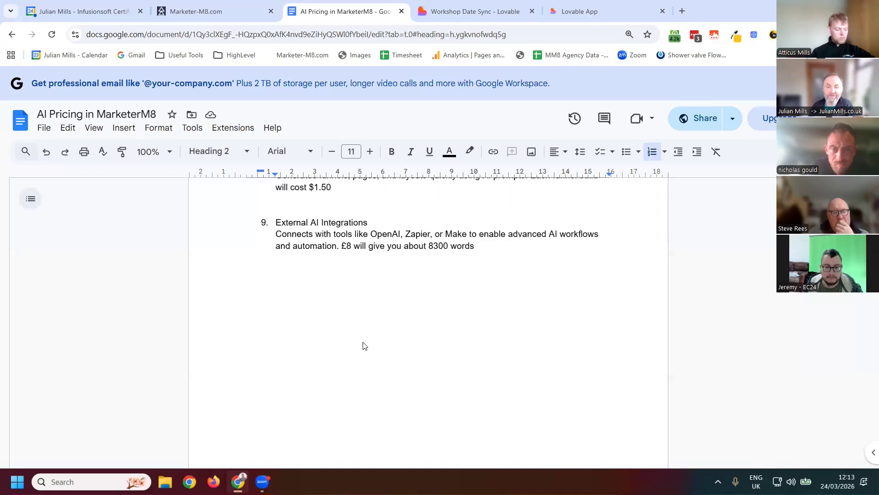
scroll(363, 345, down, 4)
scroll(363, 341, up, 2)
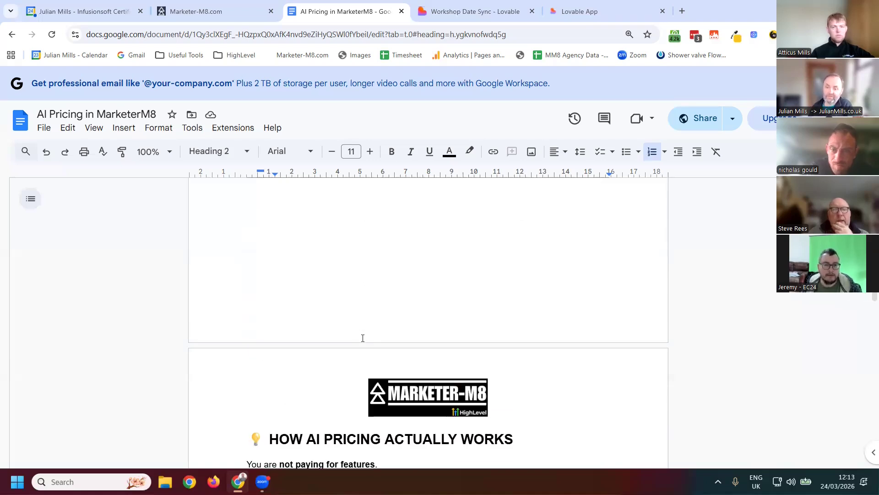
scroll(334, 319, up, 5)
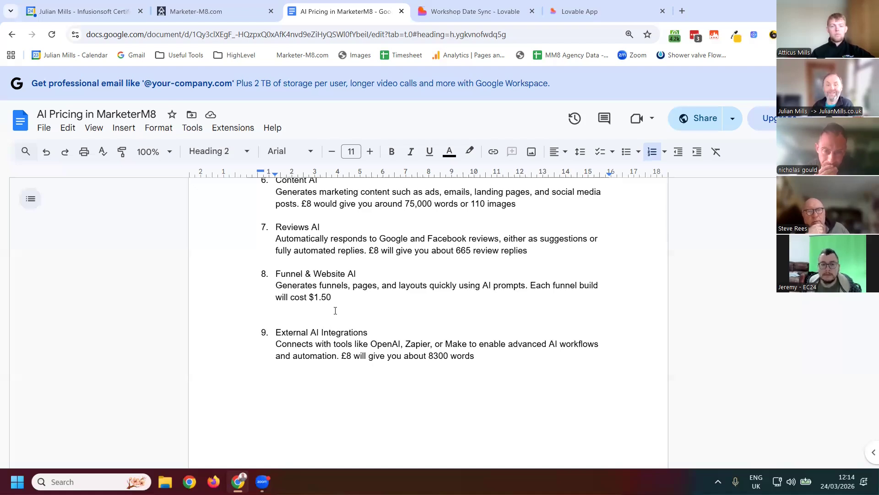
Examine the How AI Pricing Actually Works section and the Summary note under Where to Check Costs
scroll(347, 301, down, 2)
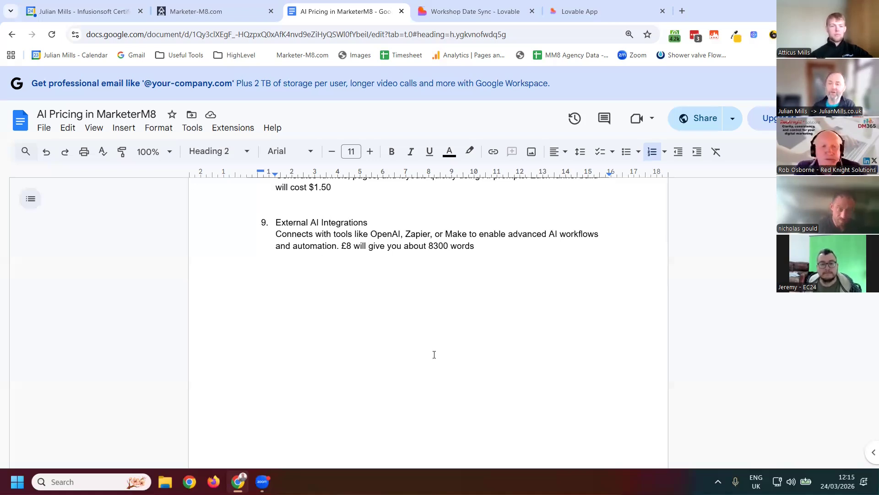
scroll(504, 314, down, 8)
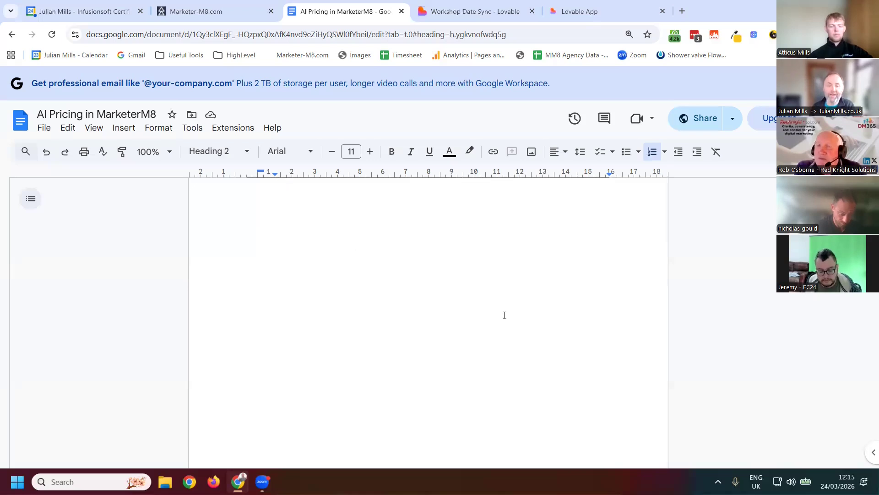
scroll(502, 293, down, 2)
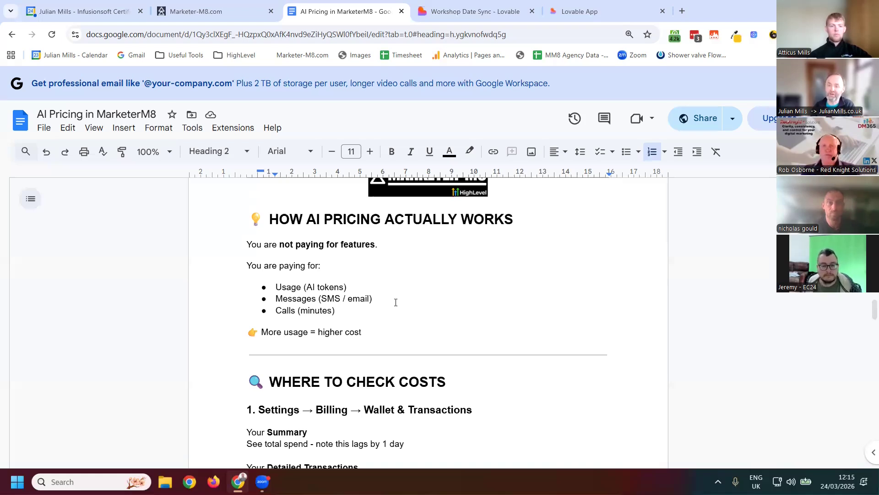
scroll(395, 302, down, 2)
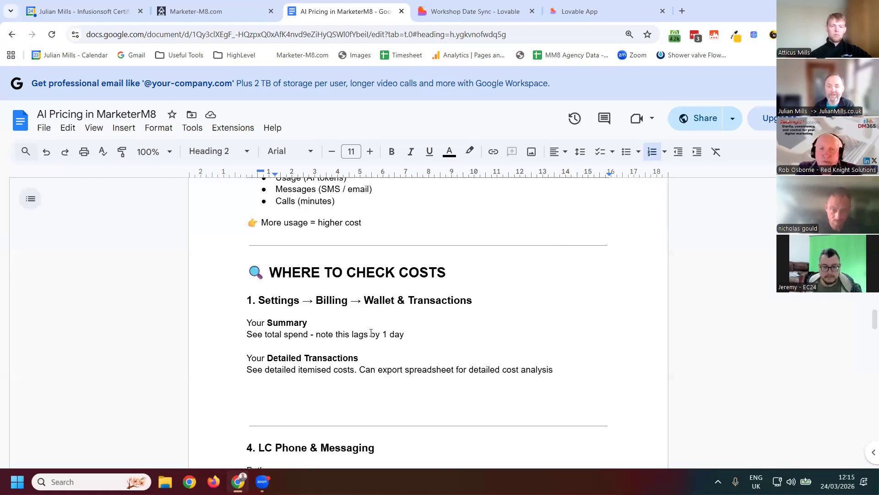
drag(415, 337, 300, 321)
click(286, 323)
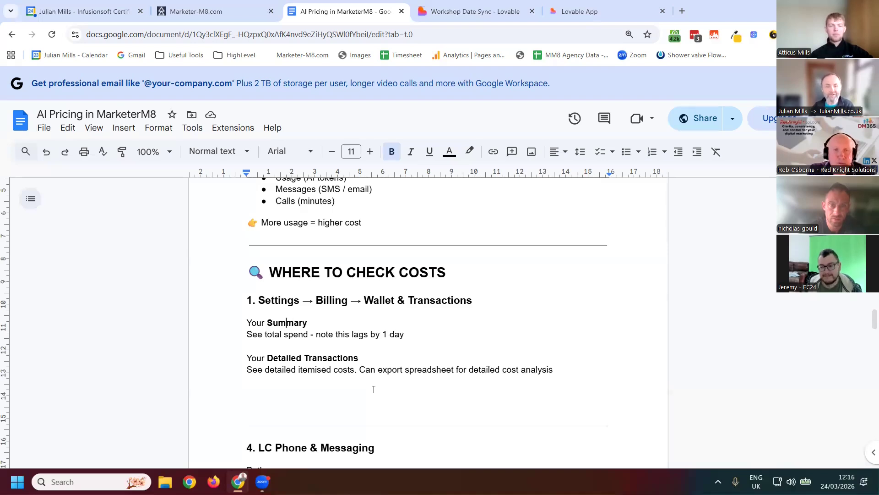
Review the LC Phone & Messaging costs, the Important Reality section and Simple Way to Think About It
scroll(447, 330, down, 4)
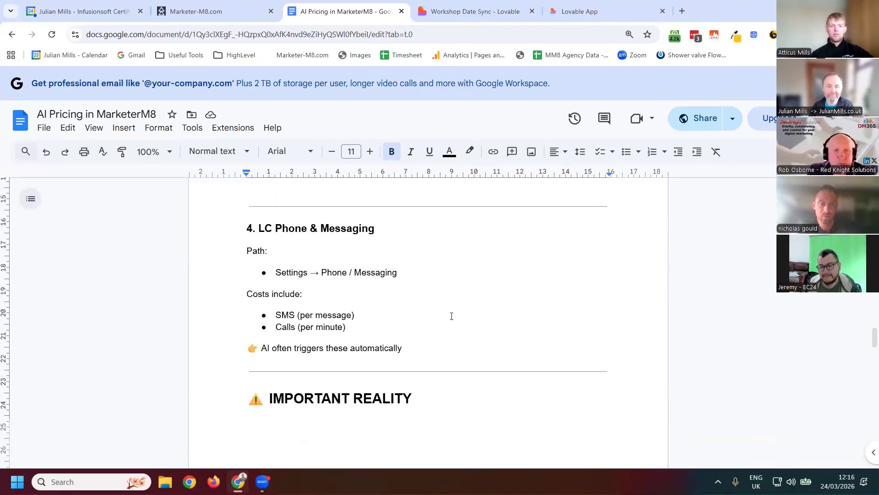
scroll(449, 305, down, 2)
scroll(449, 305, down, 6)
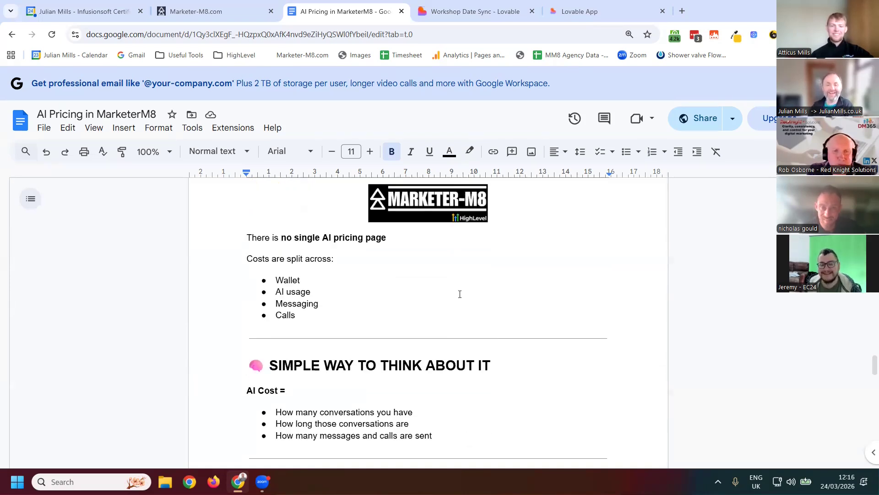
scroll(448, 293, down, 3)
Examine the Pay As You Go or Unlimited Plan, Quick Rules and One Line to Remember sections, and return to LC Phone & Messaging
scroll(456, 297, down, 3)
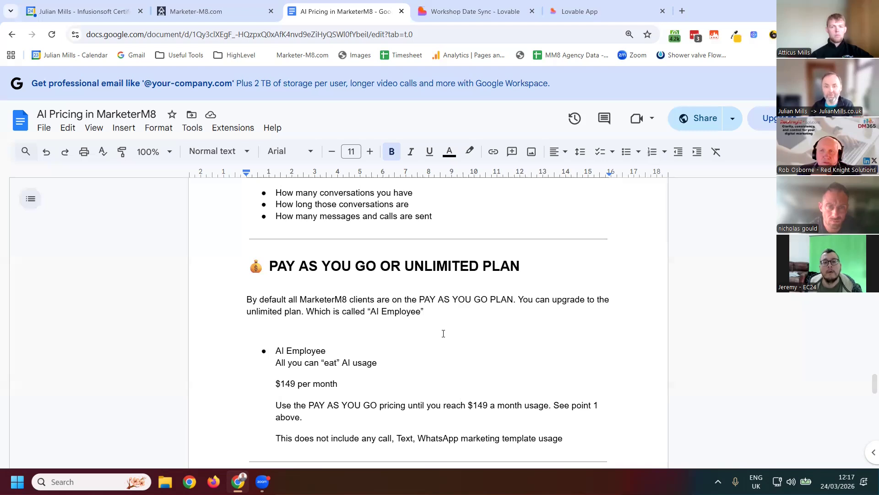
scroll(443, 333, down, 2)
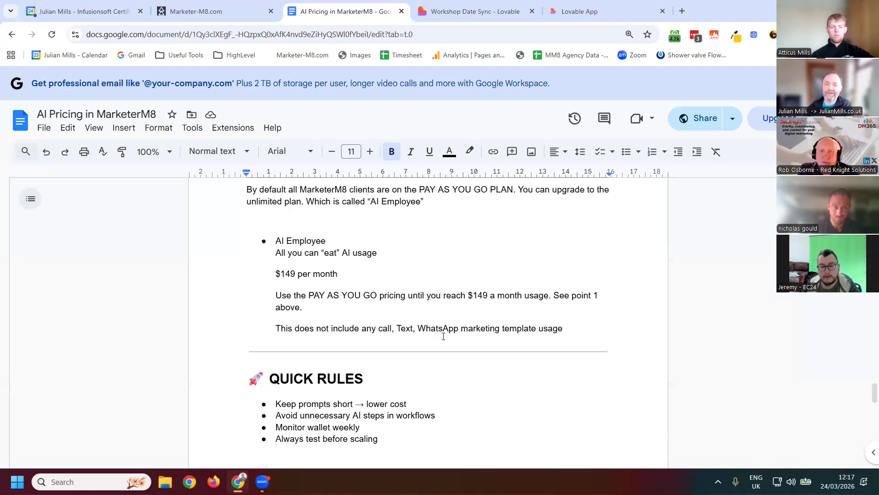
scroll(479, 372, down, 2)
scroll(479, 372, down, 9)
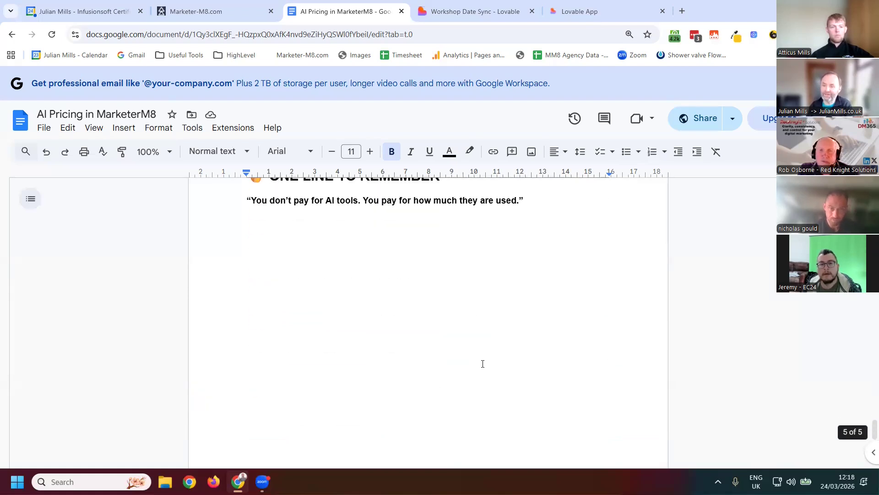
scroll(483, 363, up, 15)
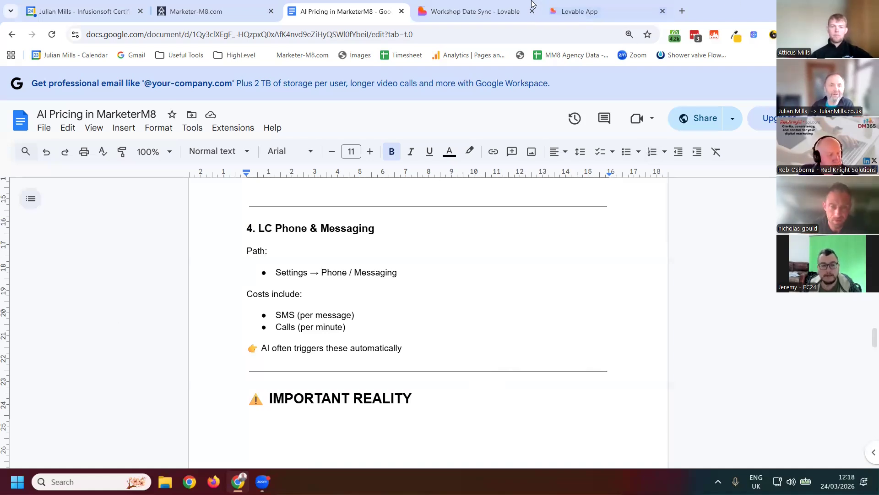
Switch to the Marketer-M8 app, check the Social Planner's new post options including Content AI, and view the email marketing templates
click(192, 15)
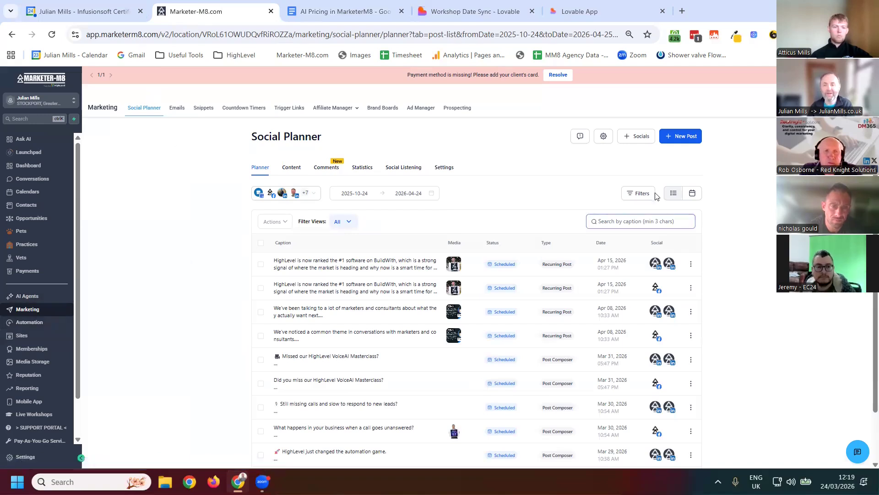
click(686, 137)
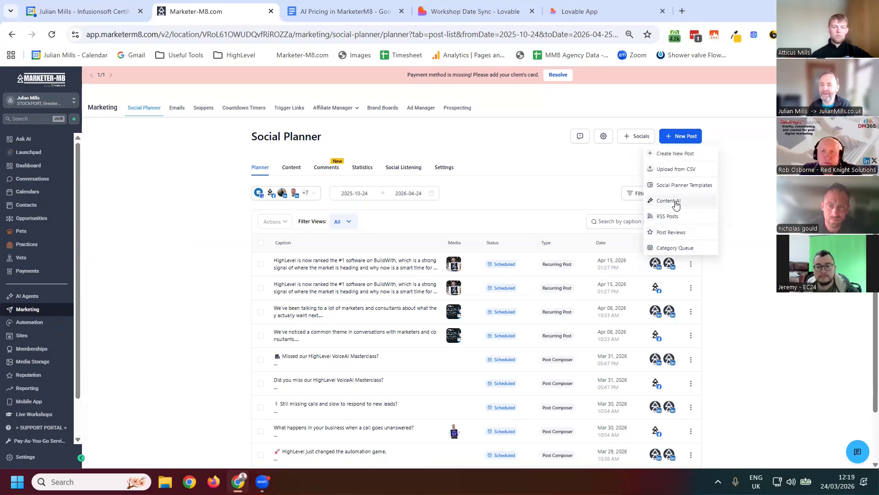
click(715, 129)
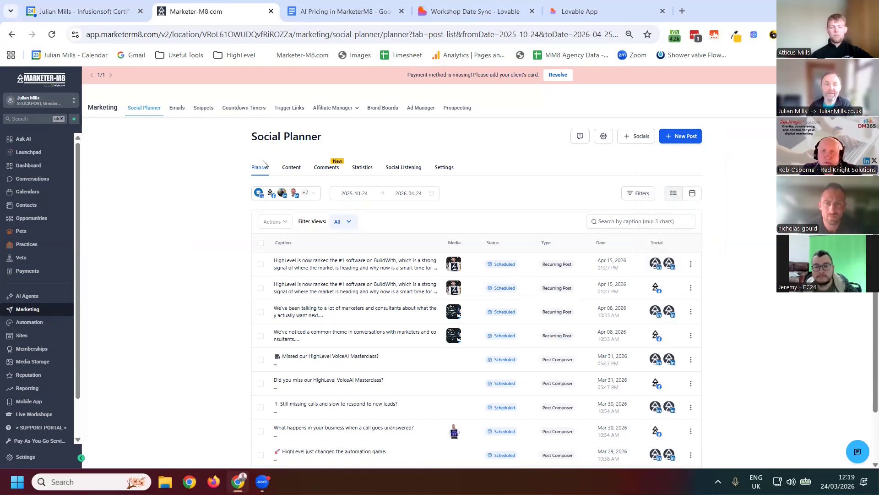
click(177, 113)
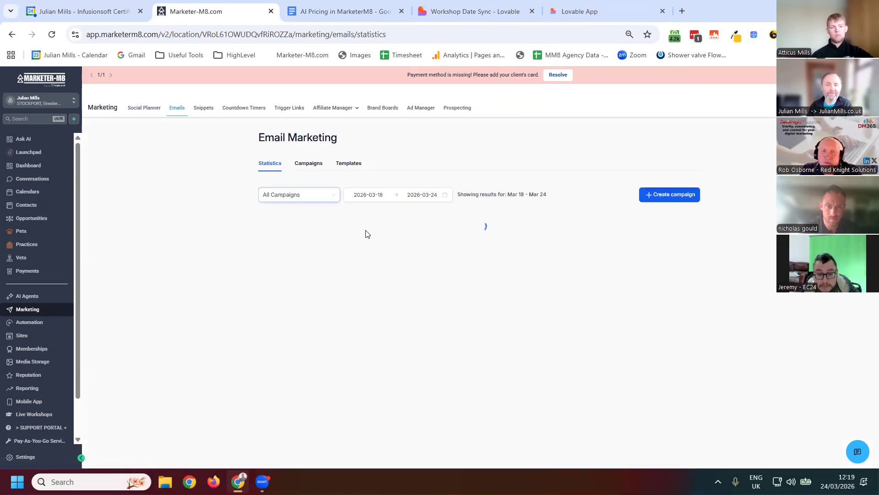
click(351, 165)
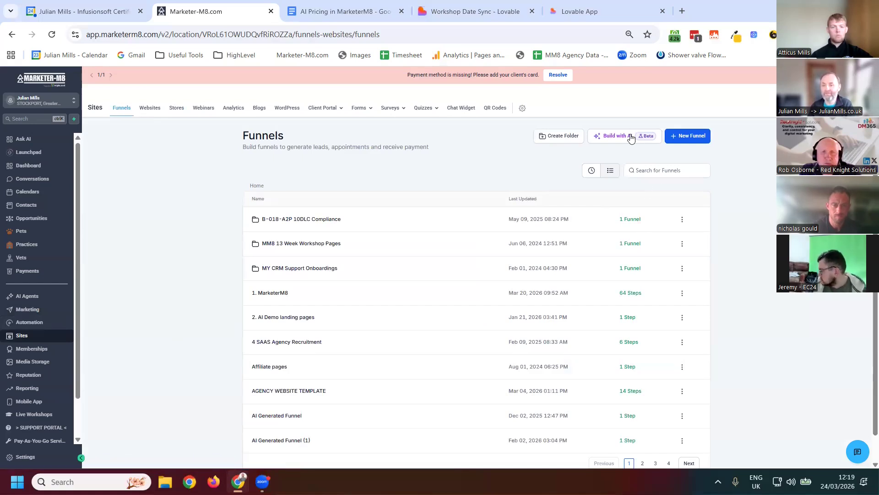
View the Websites list with its Build with AI option, and open the 1. MarketerM8 funnel's New Home Page for editing
click(149, 109)
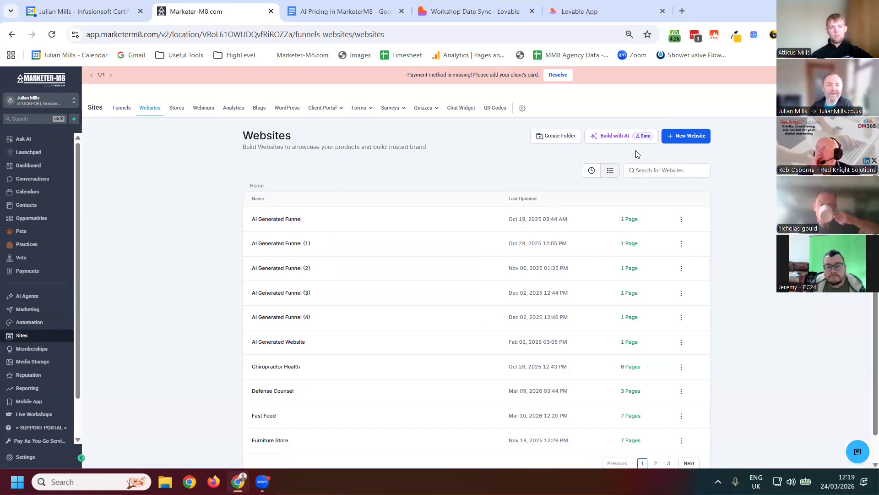
click(120, 108)
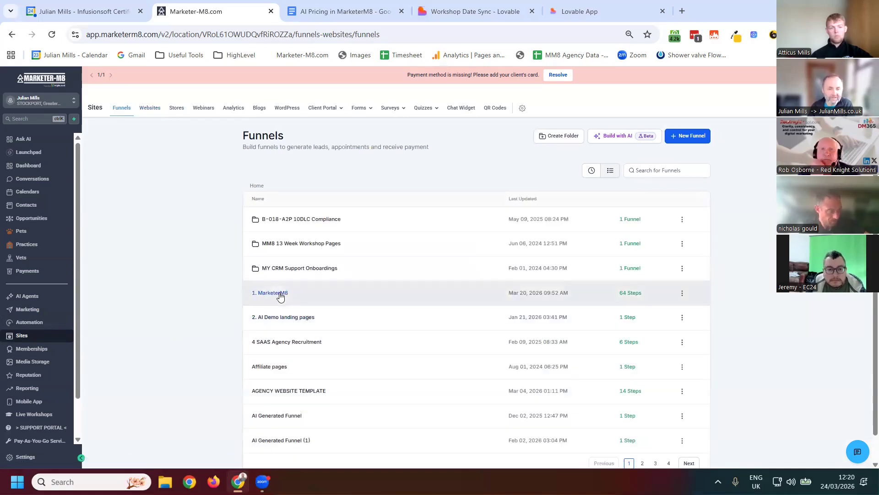
click(281, 297)
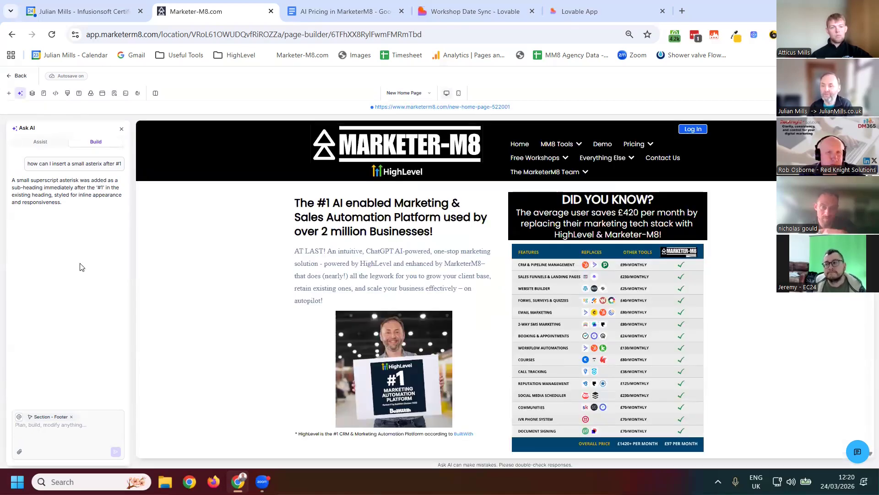
Select the introductory paragraph beneath the main headline as the element Ask AI works on in Build mode
click(444, 248)
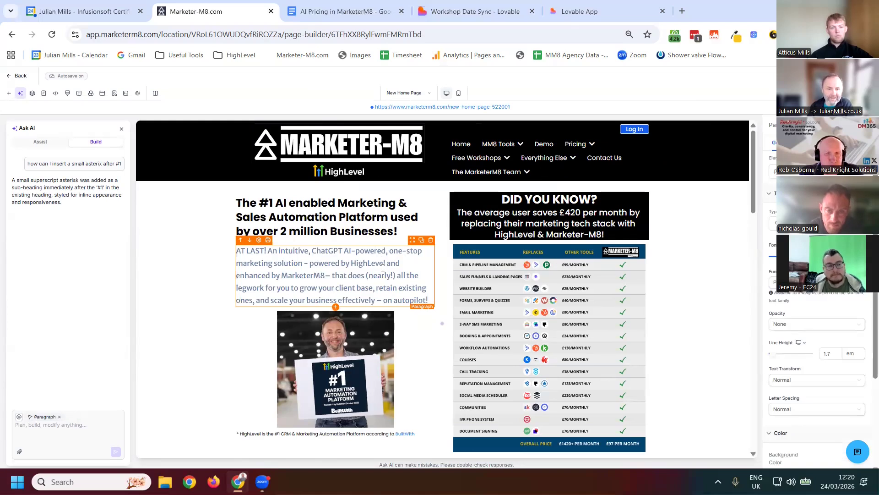
click(271, 266)
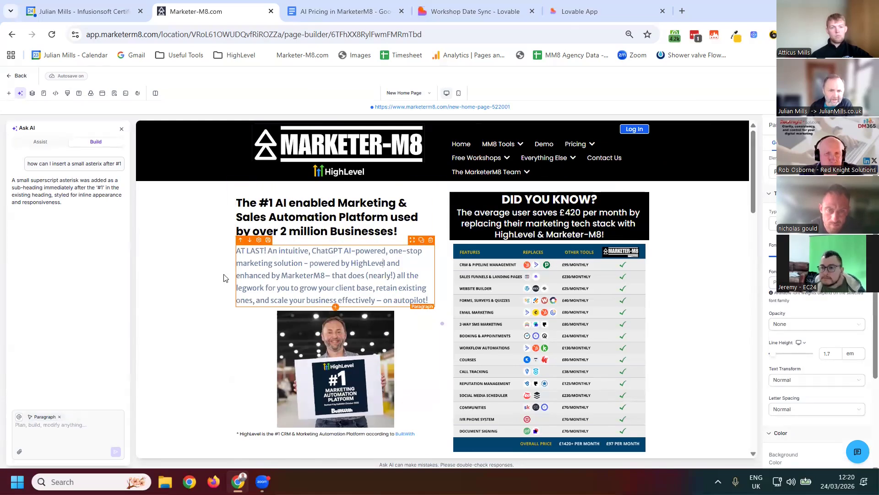
click(266, 251)
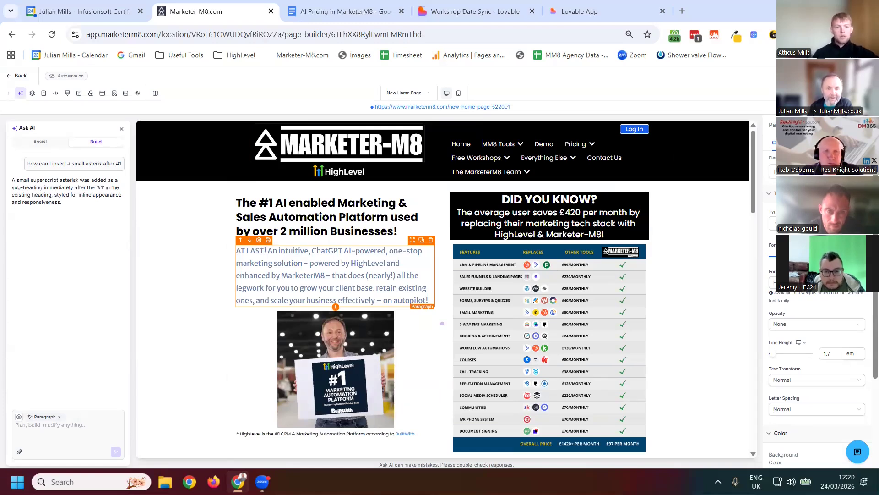
click(152, 224)
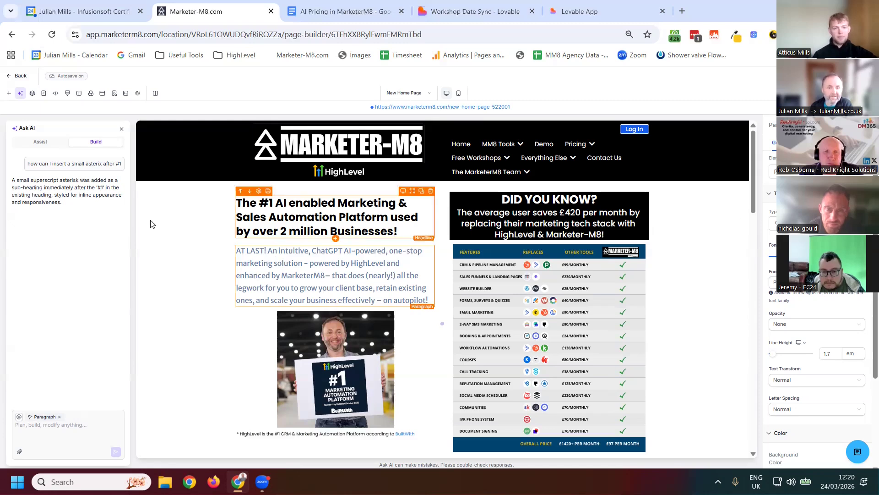
Highlight parts of the introductory paragraph to inspect its inline formatting options, including subscript and superscript, and exit the page editor
click(280, 276)
drag(384, 275, 325, 268)
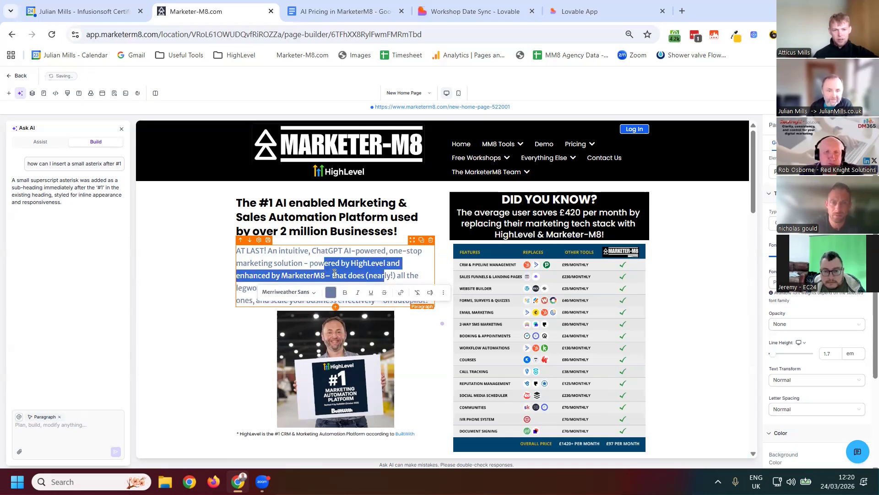
click(443, 293)
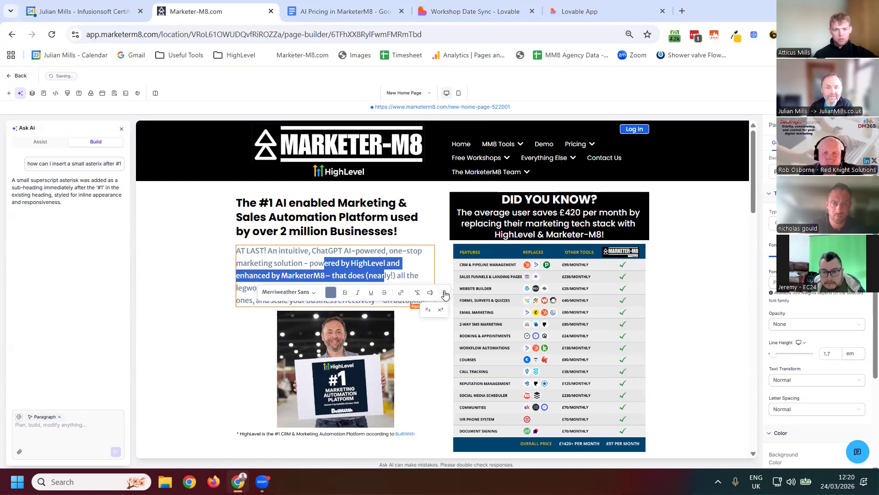
click(386, 263)
drag(387, 291, 299, 263)
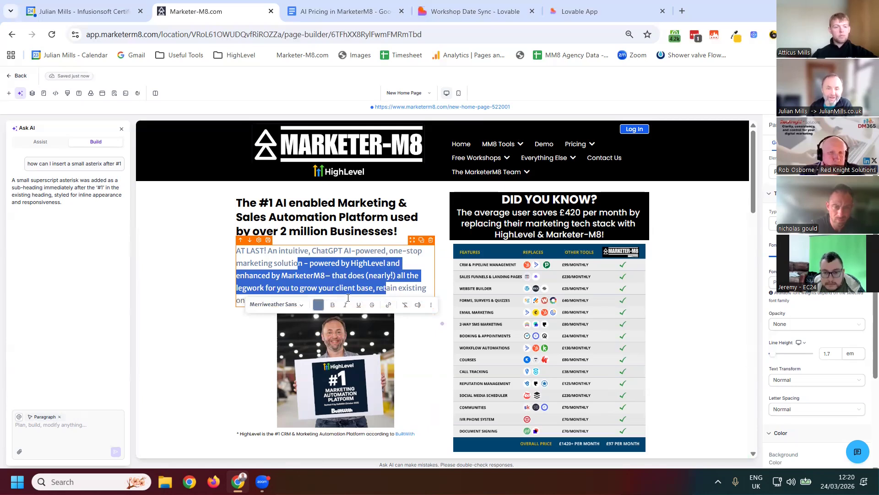
click(315, 262)
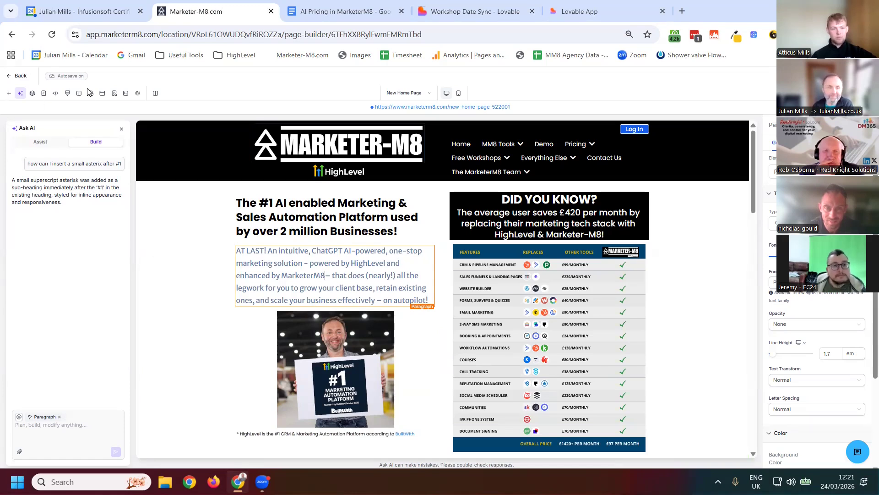
click(10, 76)
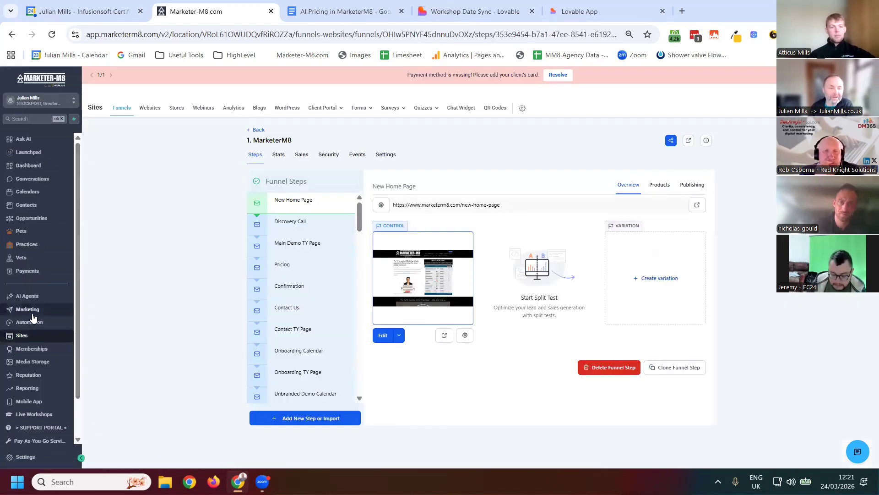
Find the 16 MM8 ReferralAI Follow-Up folder among the automation workflows and open the 16.1 MM8 Referral AI Follow-Up Workflow
click(28, 322)
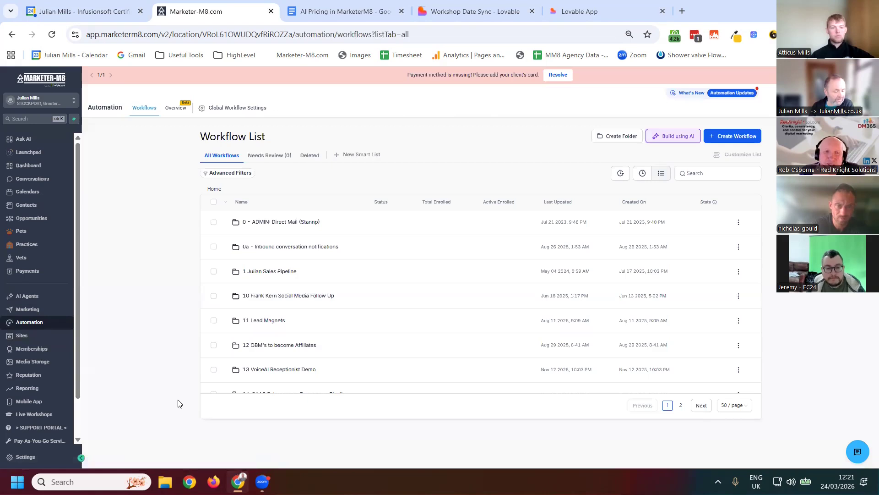
scroll(298, 333, down, 3)
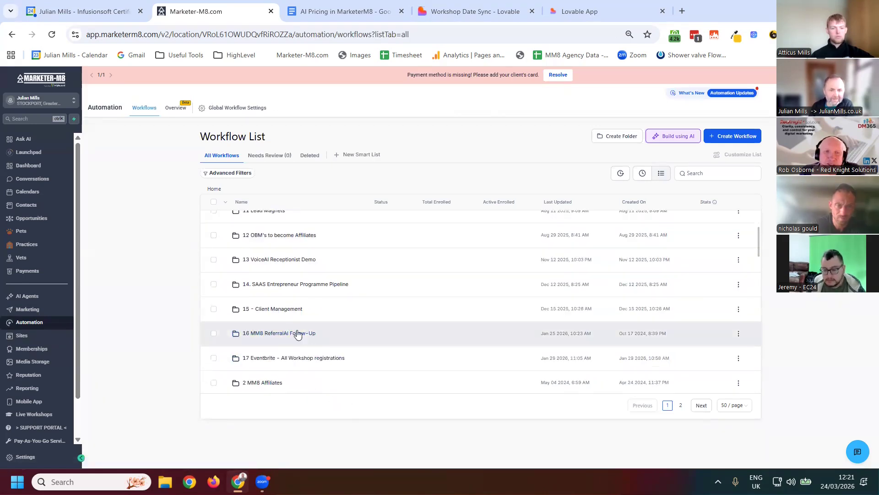
click(264, 340)
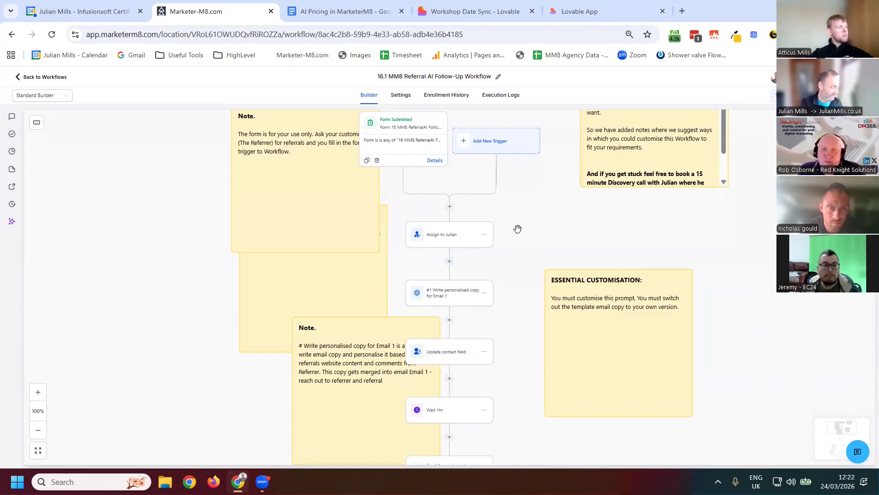
Enlarge the workflow for reading, and open the "Email 1 - reach out to referrer and referral" action to view its message
key(ctrl+plus)
key(ctrl+plus)
key(ctrl+plus)
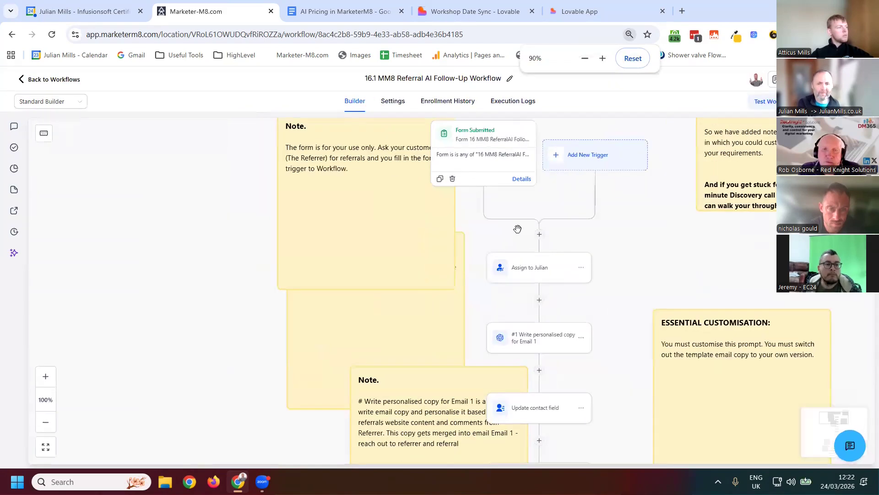
scroll(530, 240, down, 7)
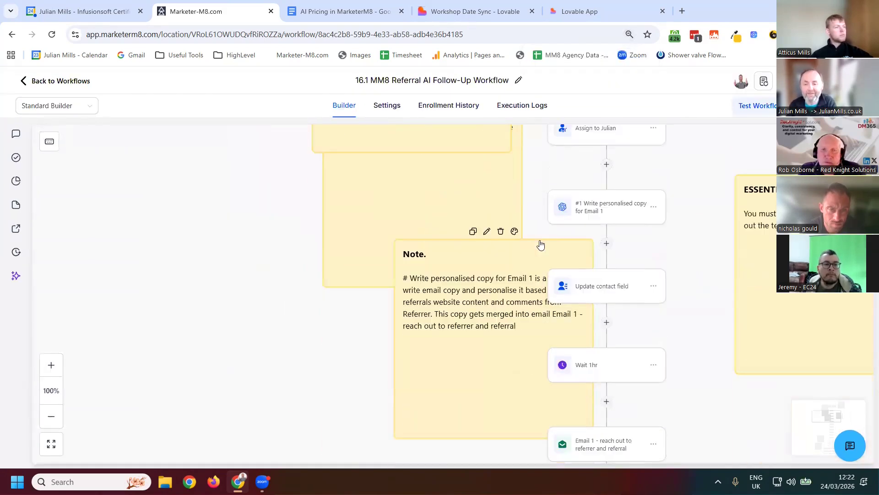
scroll(581, 247, down, 1)
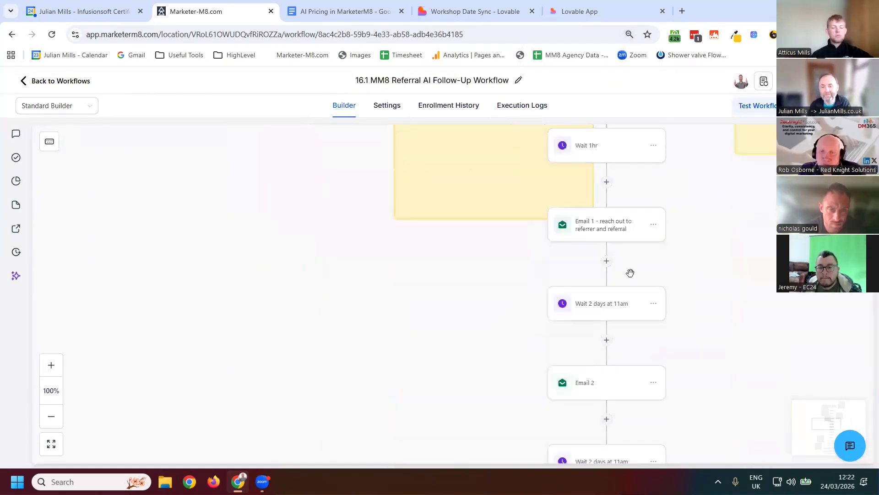
click(628, 228)
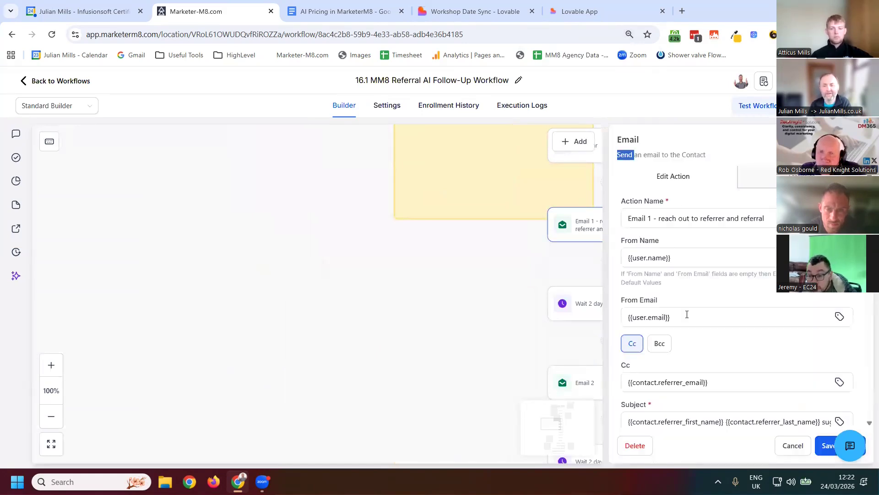
scroll(687, 314, down, 5)
scroll(657, 291, down, 5)
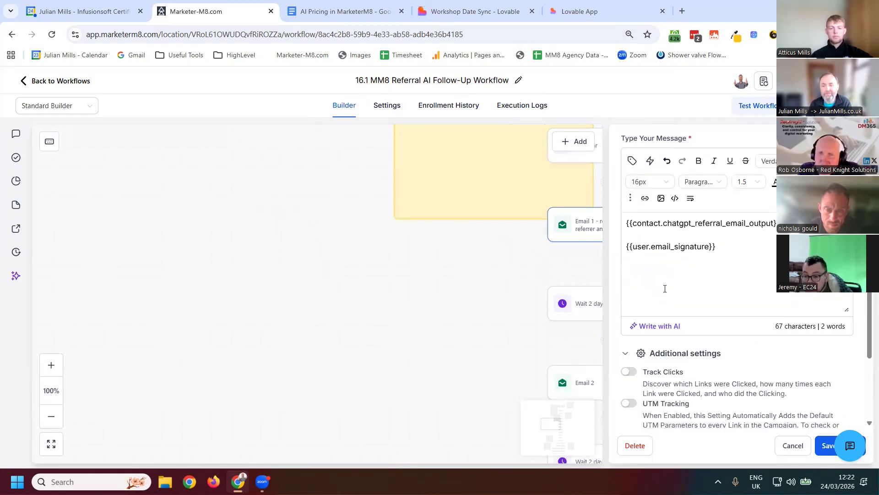
Highlight the chatgpt_referral_email_output and email_signature merge fields in the email message, and close the action without saving
mouse_move(717, 248)
mouse_down()
mouse_move(652, 247)
mouse_move(631, 220)
mouse_up()
click(693, 281)
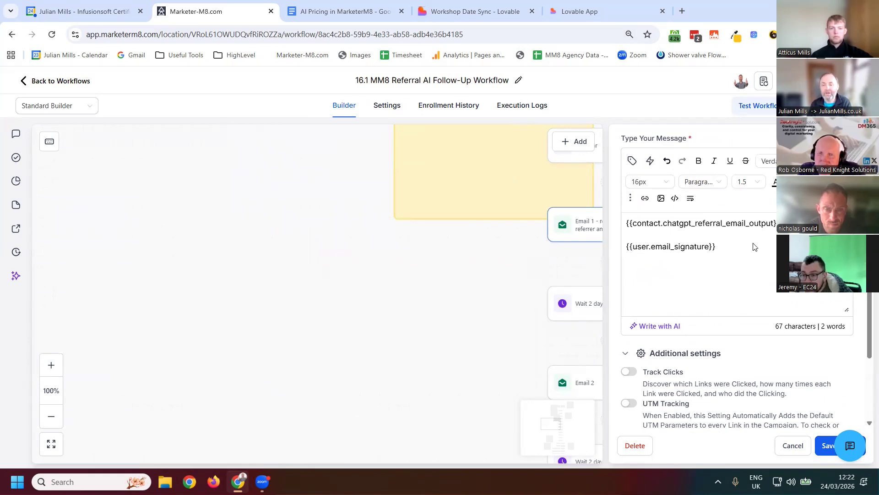
drag(777, 223, 620, 215)
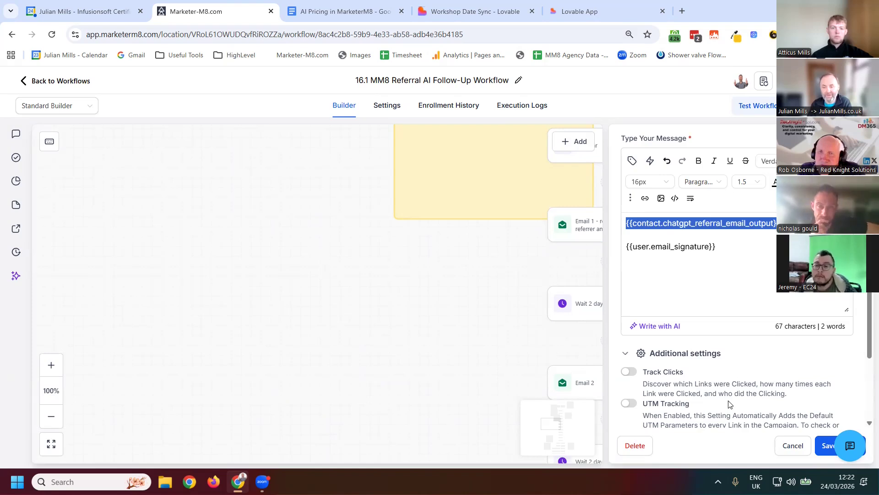
click(792, 445)
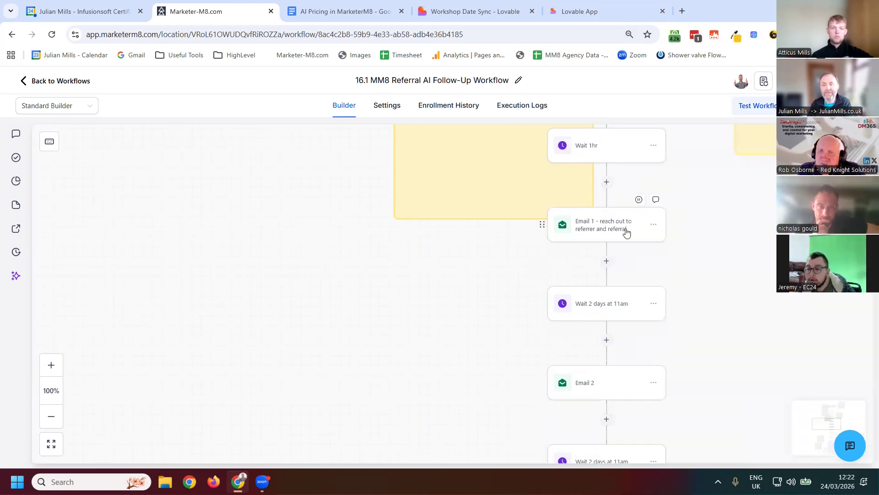
Open the "#1 Write personalised copy for Email 1" action and look through its available GPT models, keeping GPT 5
scroll(626, 233, up, 2)
scroll(627, 233, up, 3)
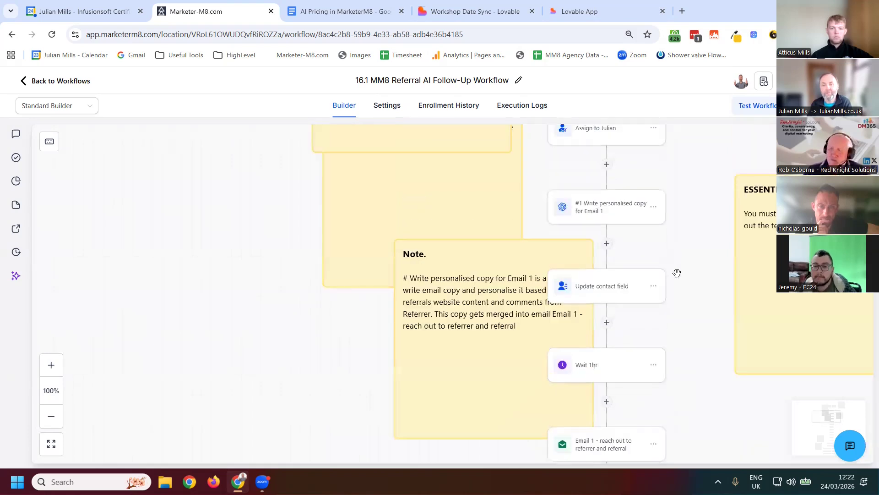
click(605, 207)
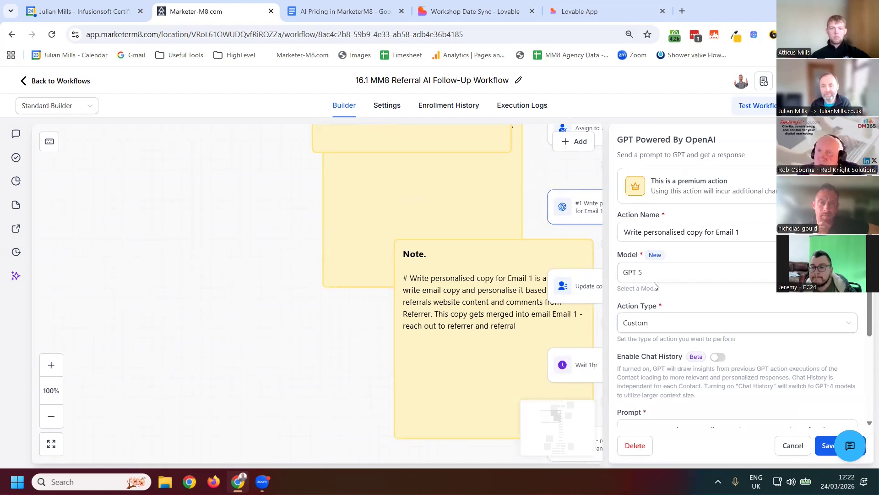
click(708, 276)
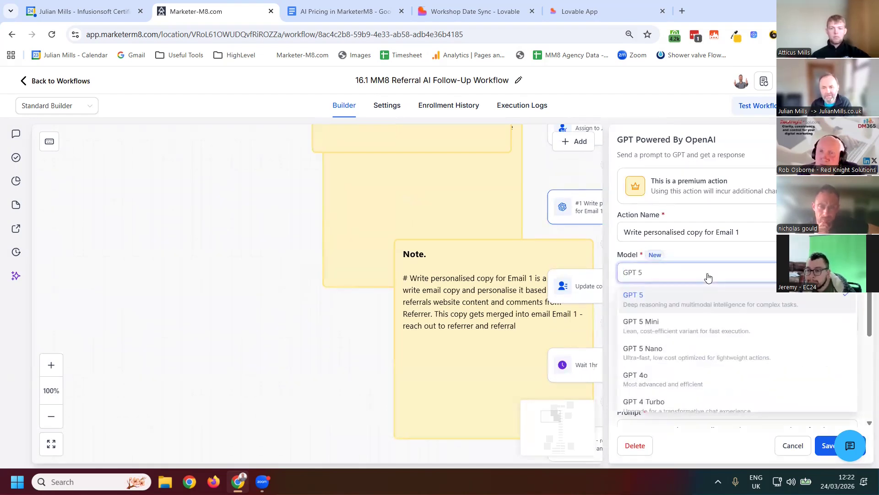
scroll(710, 321, down, 2)
scroll(705, 332, up, 2)
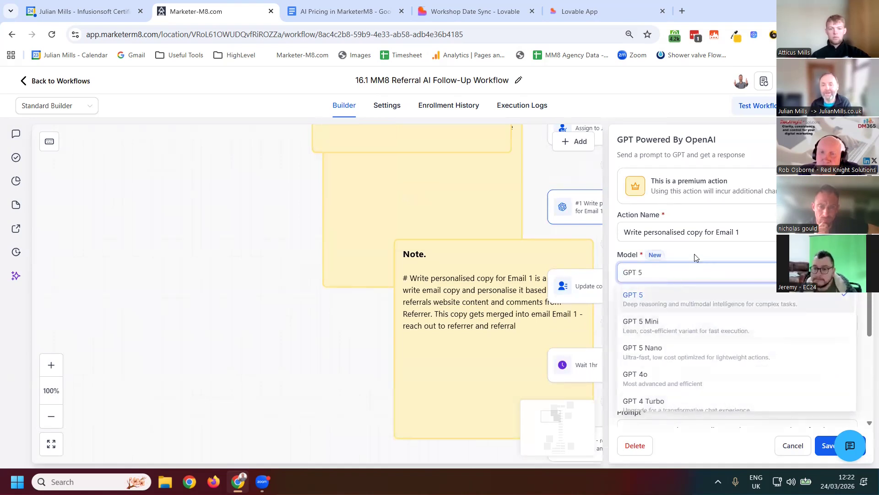
click(733, 270)
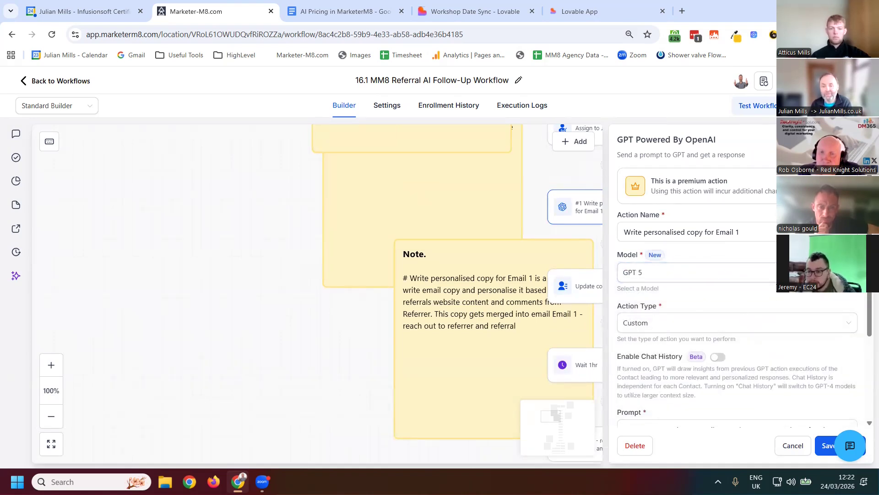
Read through the prompt of the personalised copy action, including its template email text, and close the action without saving
scroll(671, 306, down, 3)
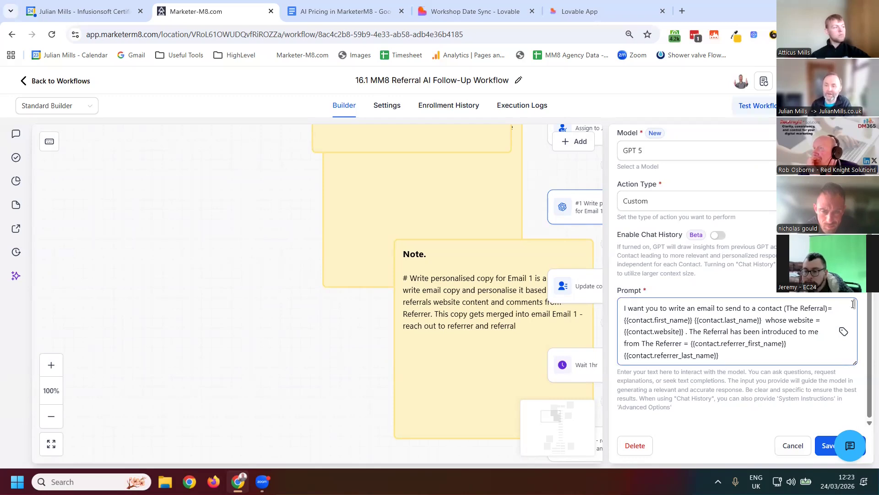
scroll(854, 315, down, 10)
scroll(768, 329, up, 5)
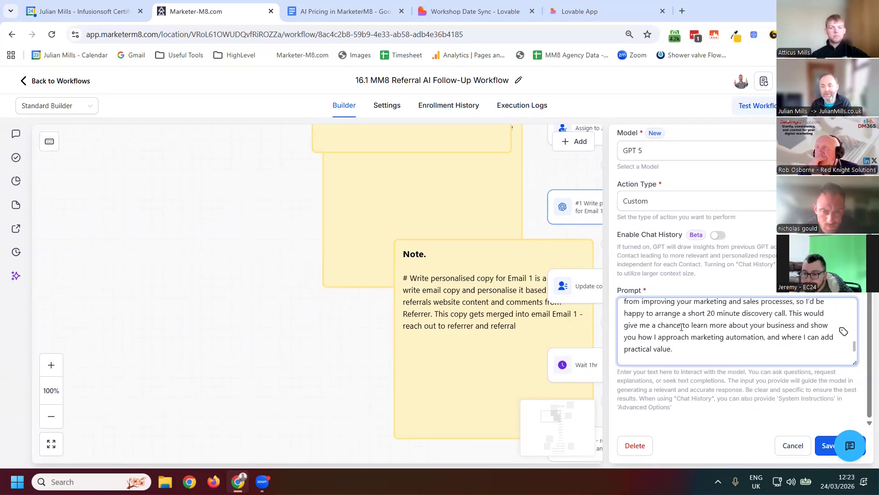
scroll(679, 329, up, 3)
scroll(653, 330, up, 2)
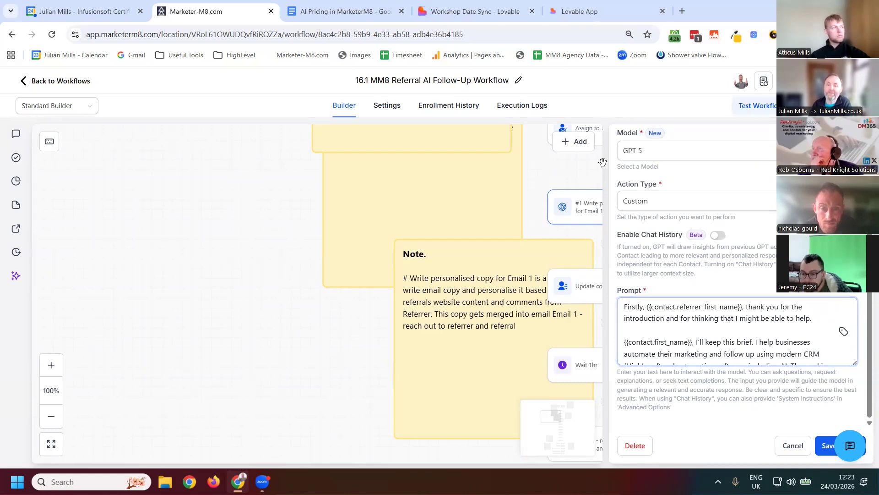
click(793, 446)
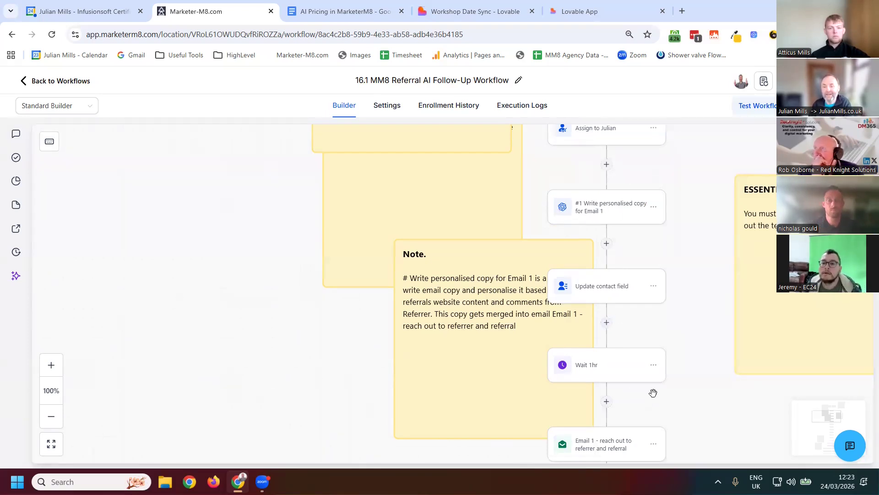
Reopen the "Email 1 - reach out to referrer and referral" action and highlight the chatgpt_referral_email_output merge field in its message
scroll(653, 392, down, 1)
click(625, 394)
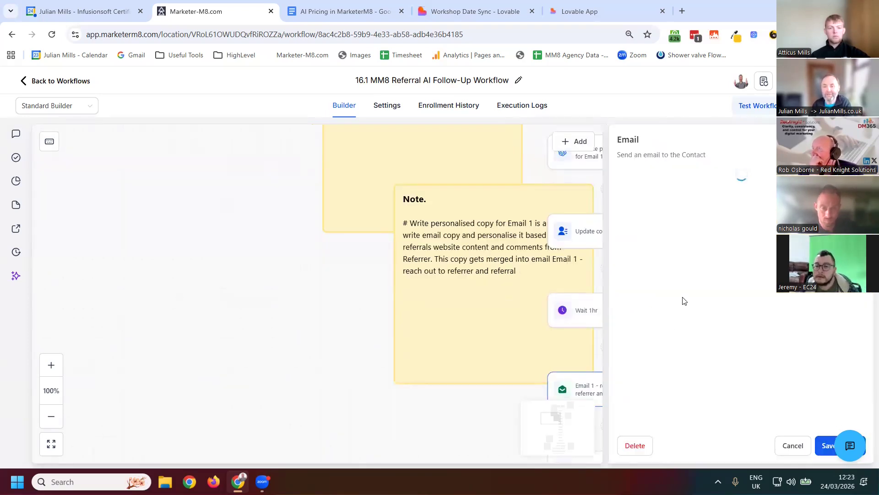
scroll(692, 323, down, 3)
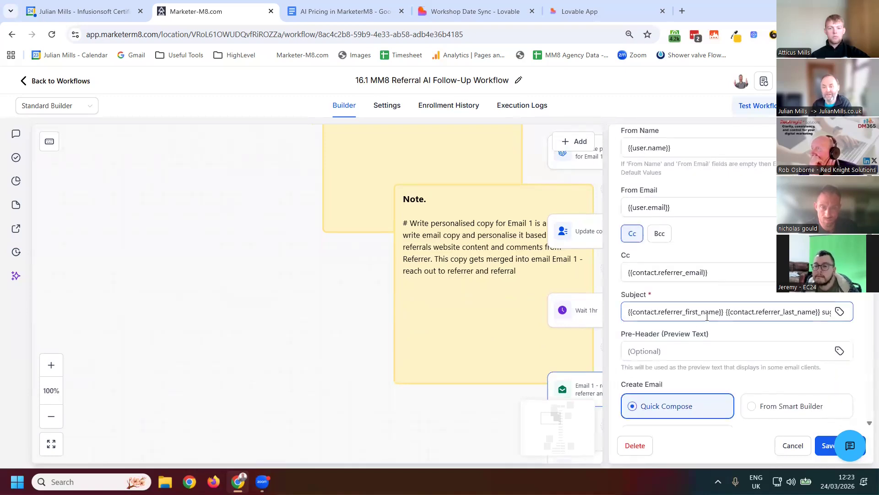
scroll(704, 324, down, 5)
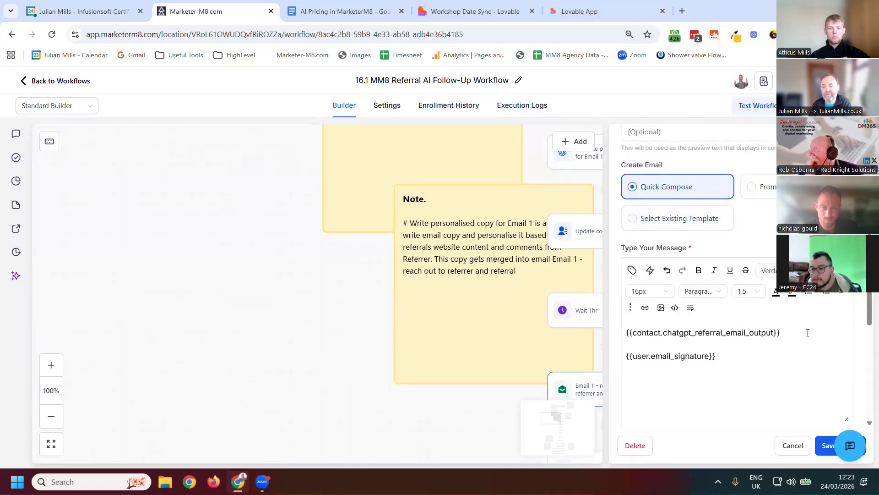
drag(780, 333, 631, 314)
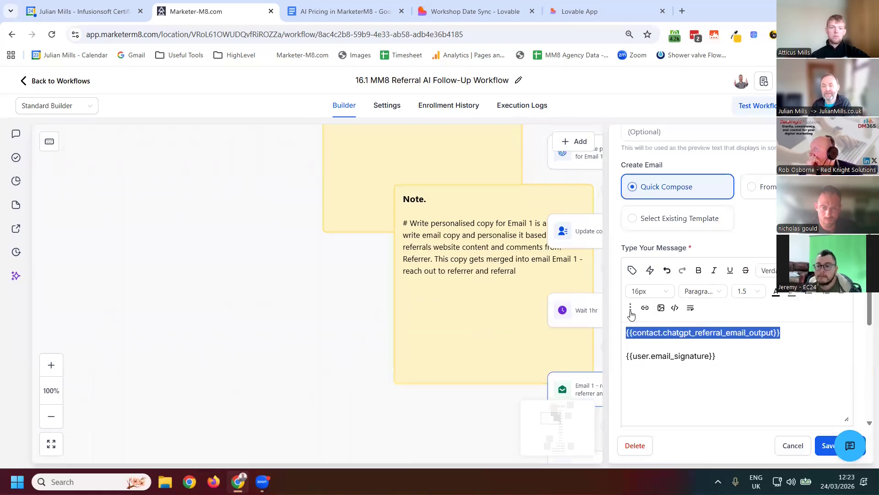
Browse the Contact and GPT merge field categories available for the email message, and close the action without saving
click(632, 271)
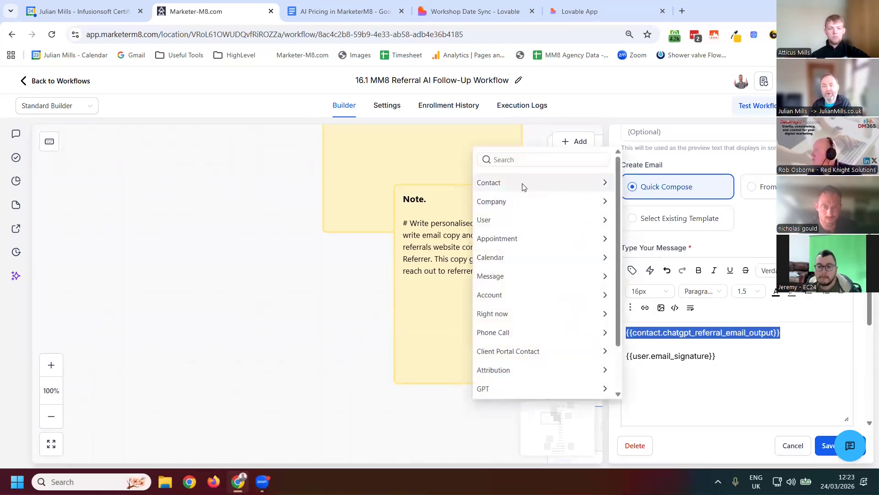
click(721, 382)
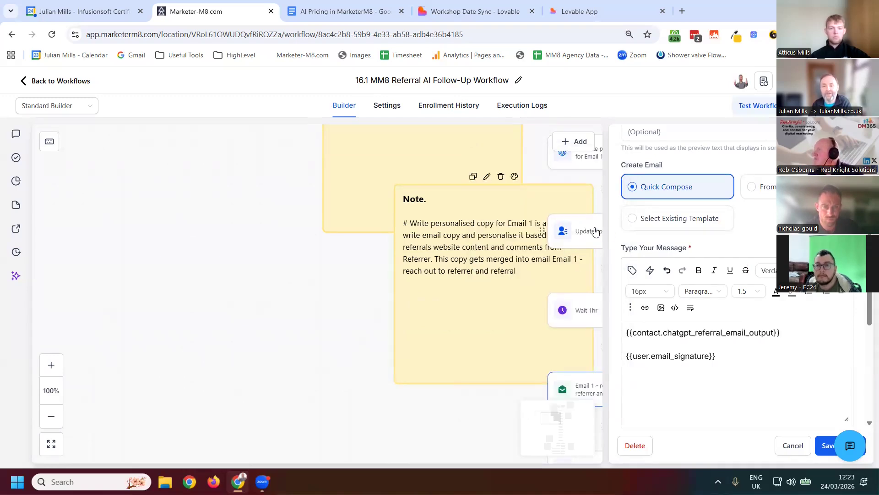
click(632, 270)
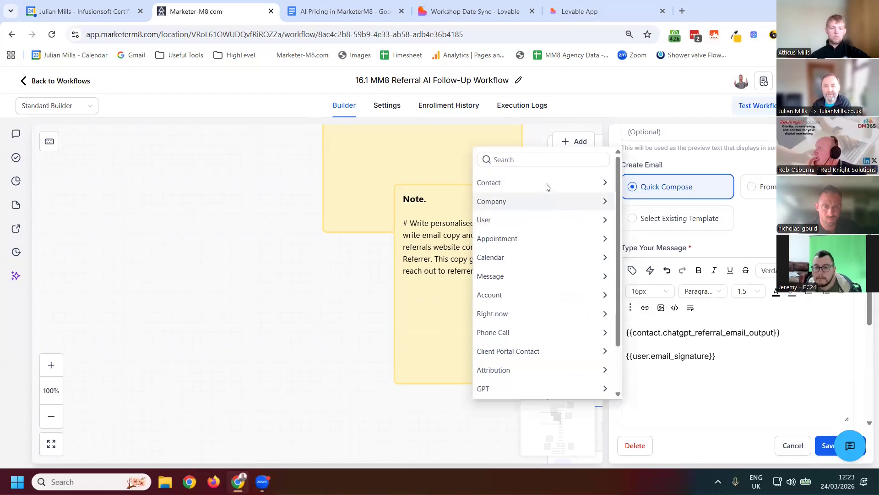
click(545, 185)
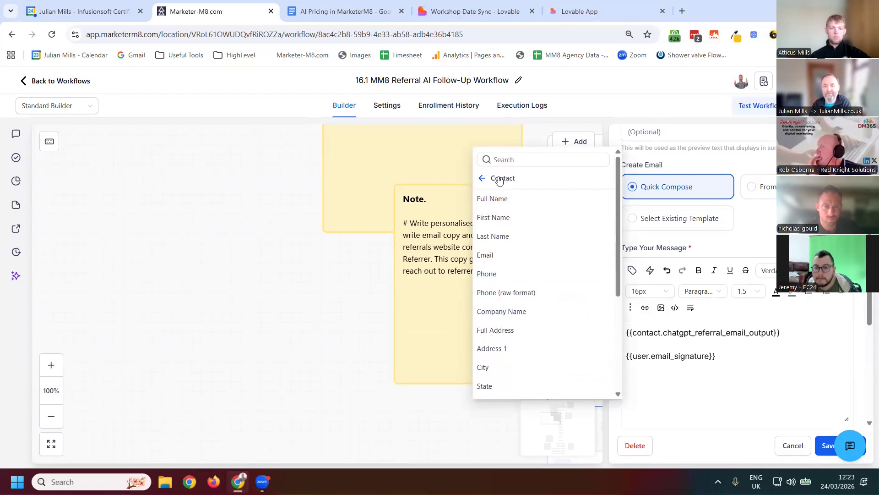
click(481, 180)
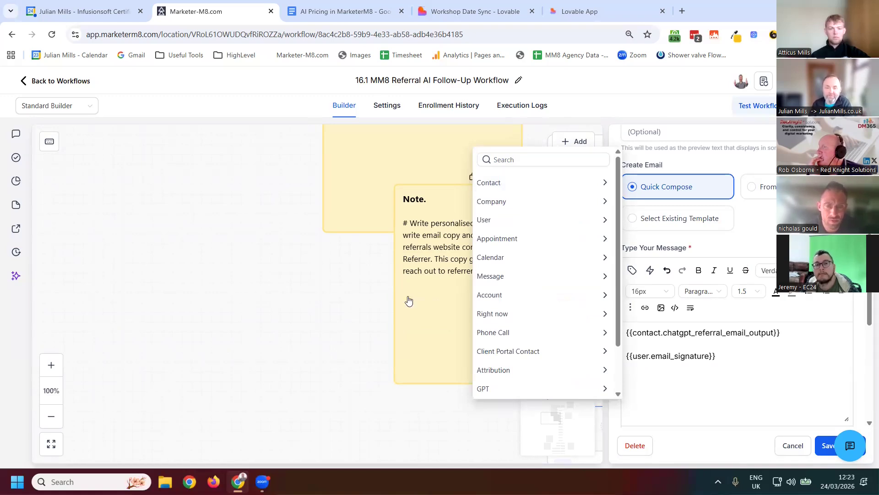
click(493, 390)
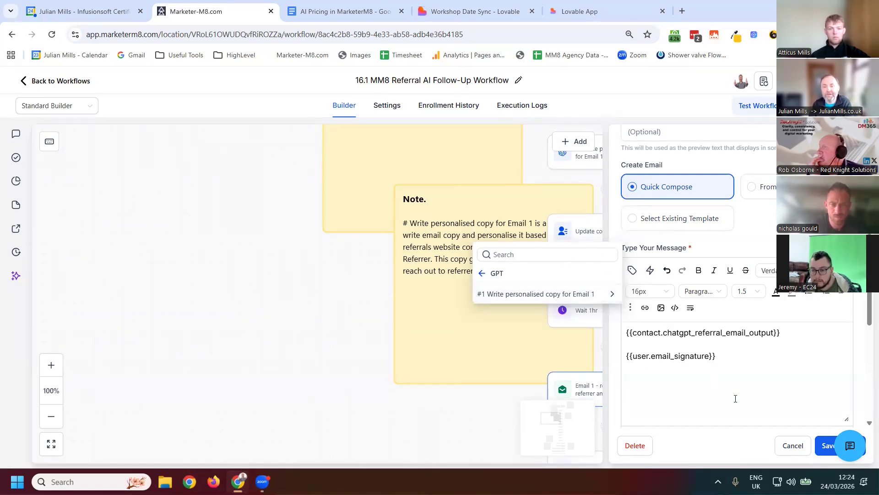
click(796, 450)
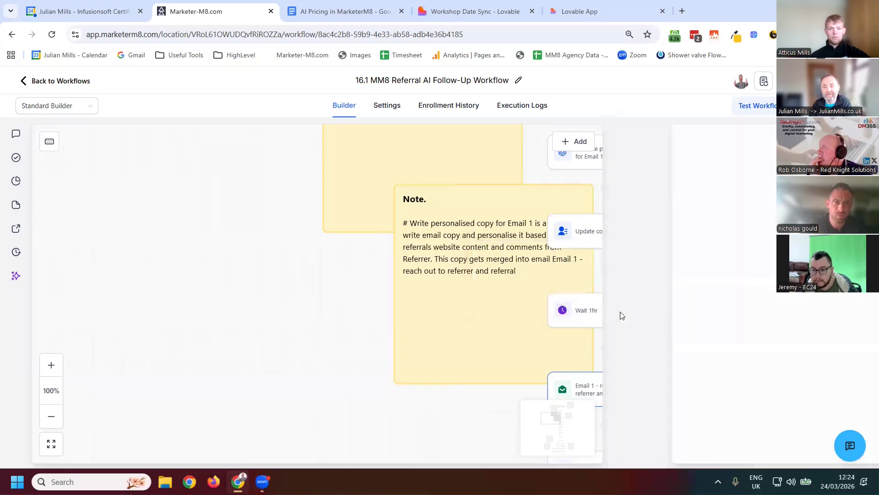
Browse the available workflow triggers, including the communication, Facebook/Instagram and communities groups, and close the list without adding one
scroll(648, 235, up, 1)
scroll(648, 235, up, 1)
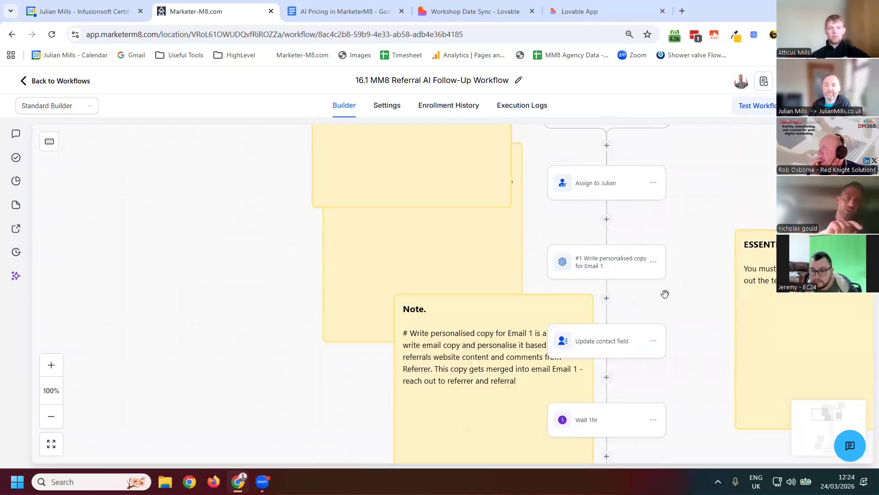
scroll(679, 299, up, 3)
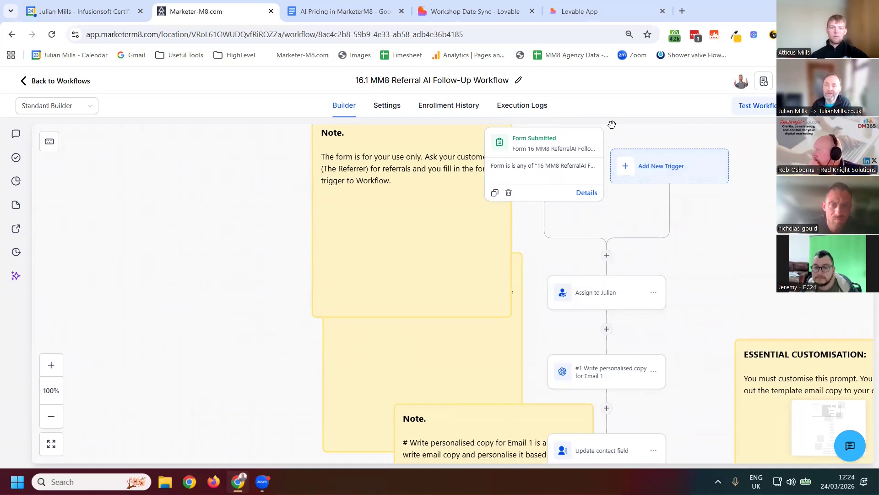
click(674, 167)
scroll(737, 254, down, 10)
scroll(737, 254, down, 15)
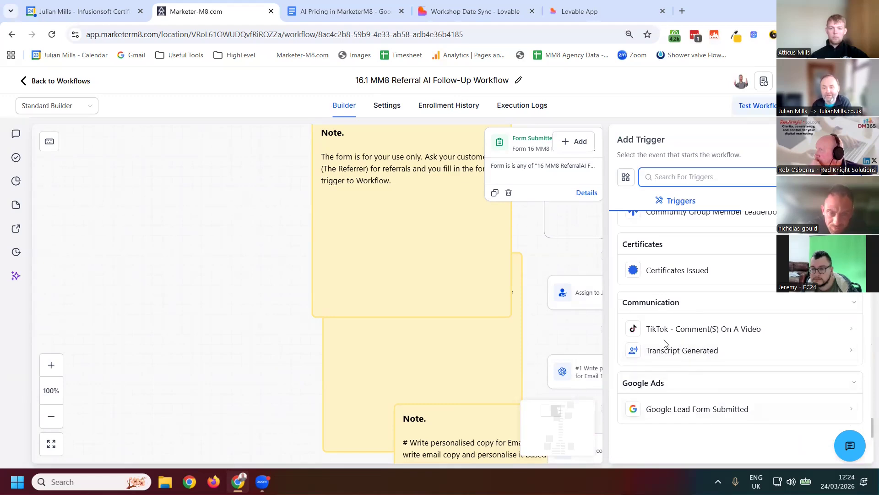
scroll(665, 343, up, 5)
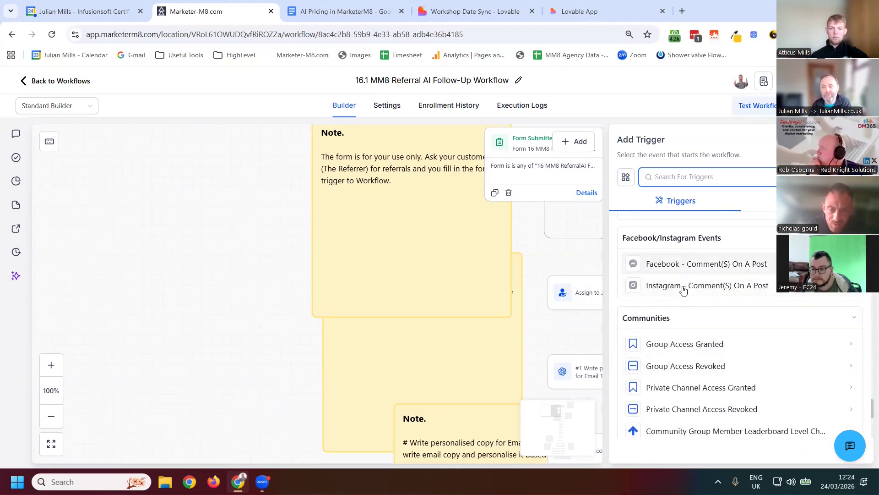
scroll(686, 293, up, 3)
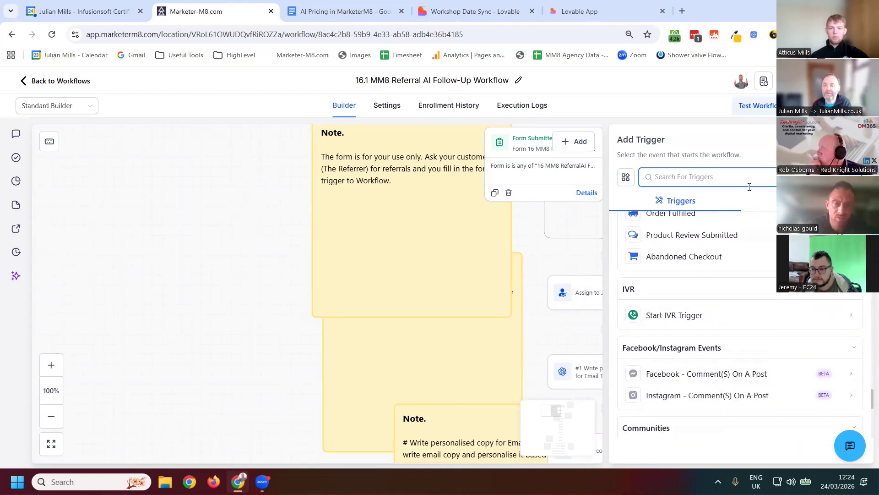
key(Escape)
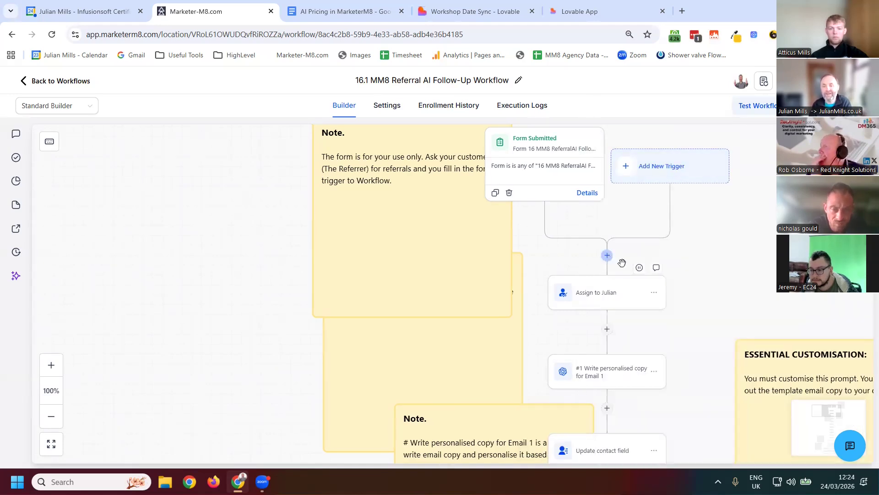
Start adding an action directly below the workflow's trigger and search the available actions for "ai"
click(607, 255)
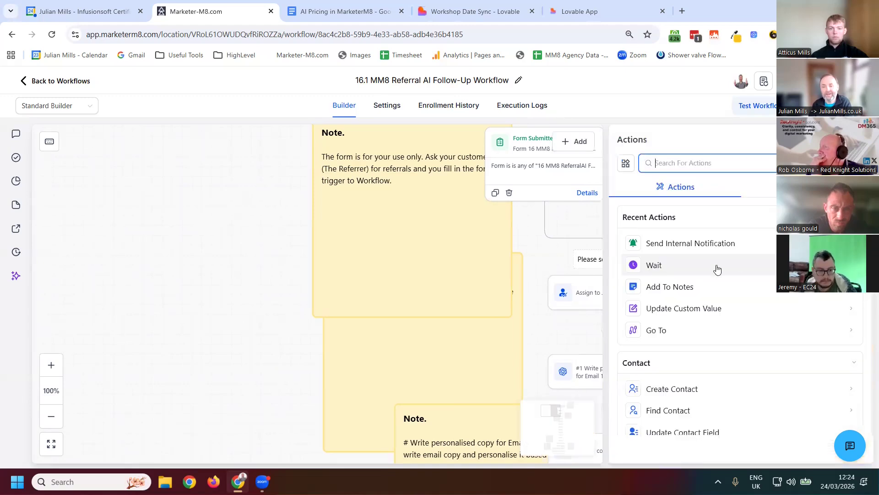
scroll(685, 248, down, 2)
scroll(685, 255, down, 5)
scroll(685, 255, up, 7)
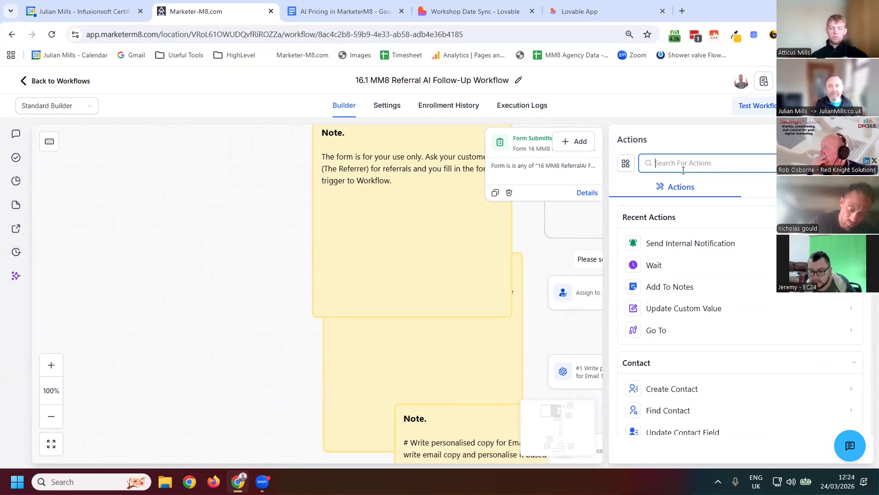
text(ai)
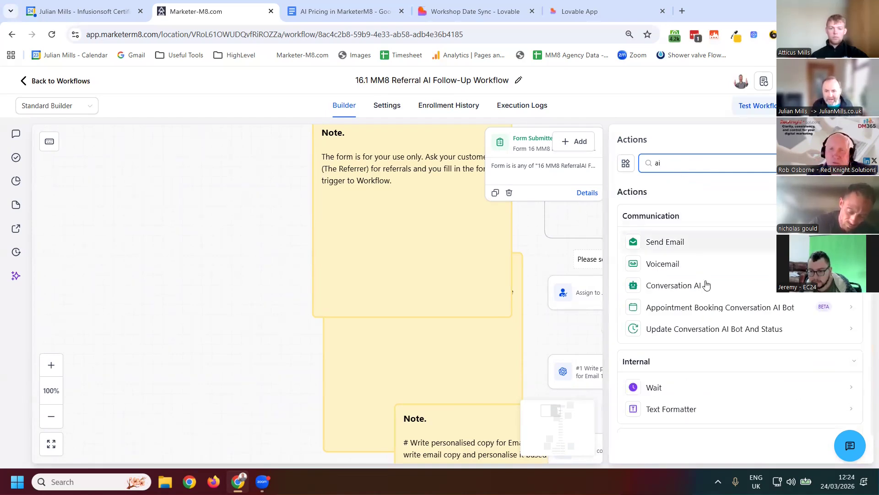
Review the AI-related actions, including External AI Models, Agent Studio, AI Actions and Conversation AI, and close the list without adding one
scroll(733, 369, down, 2)
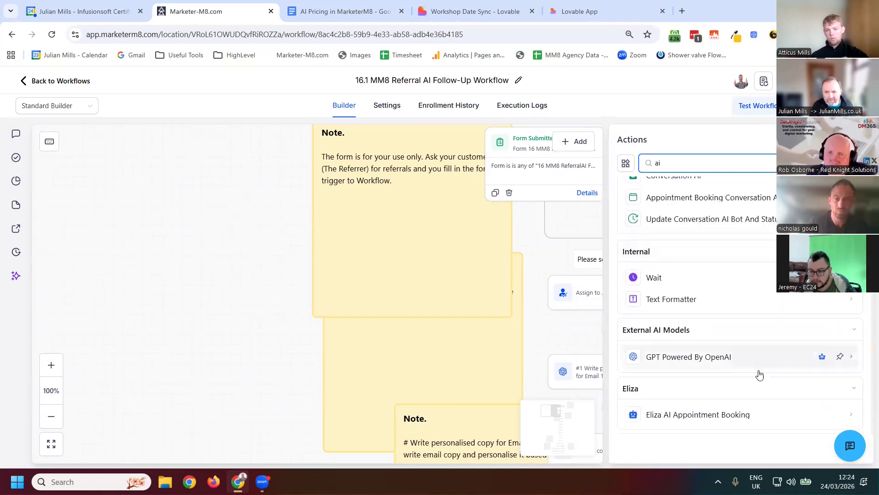
scroll(754, 326, down, 2)
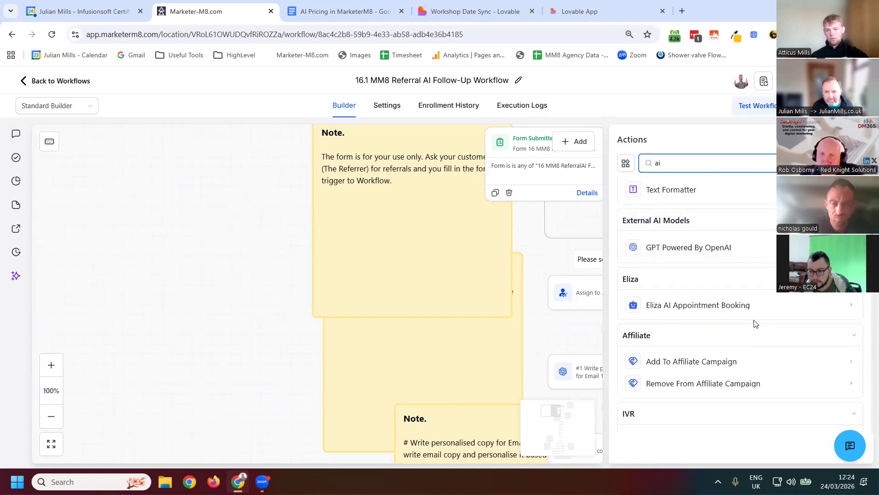
scroll(756, 324, down, 2)
scroll(758, 322, down, 2)
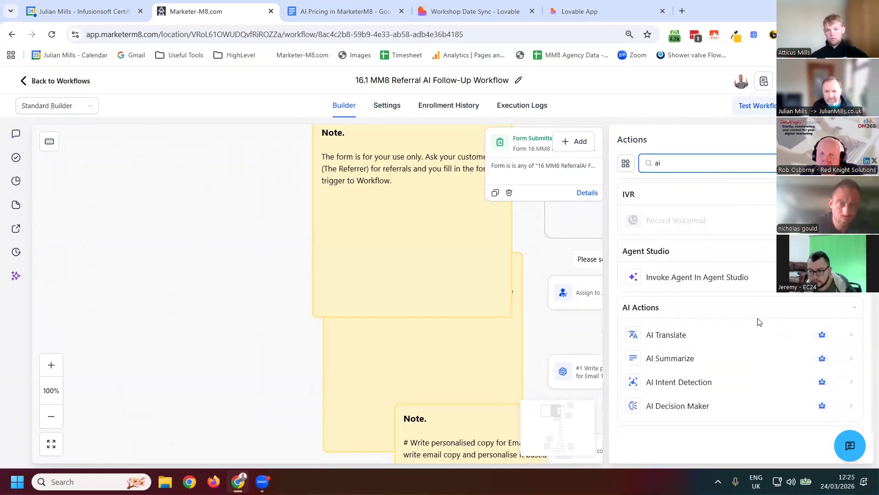
scroll(758, 322, down, 2)
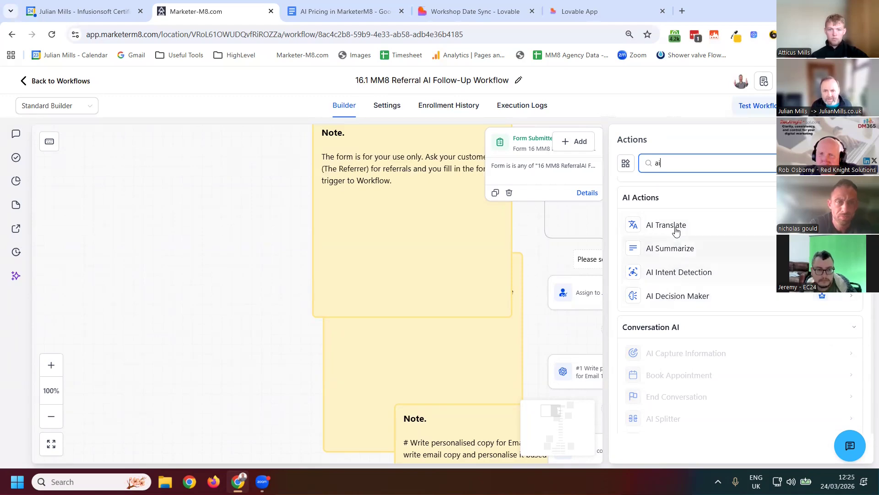
scroll(671, 278, down, 2)
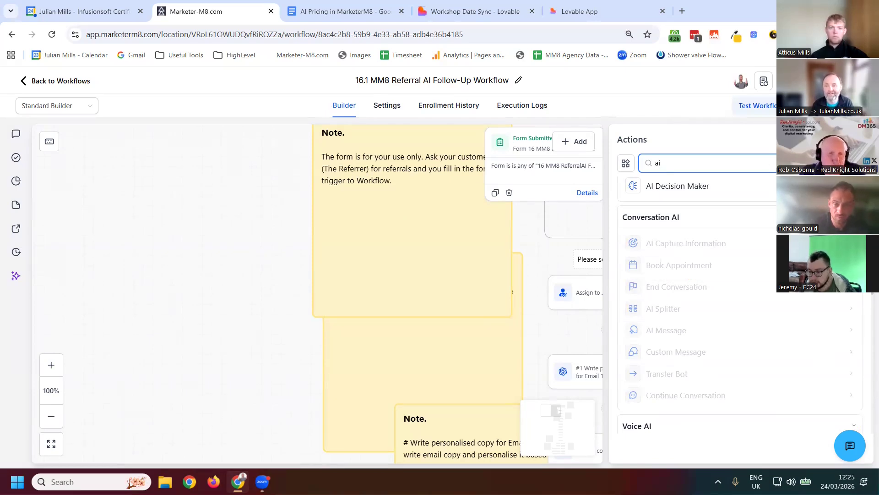
click(857, 139)
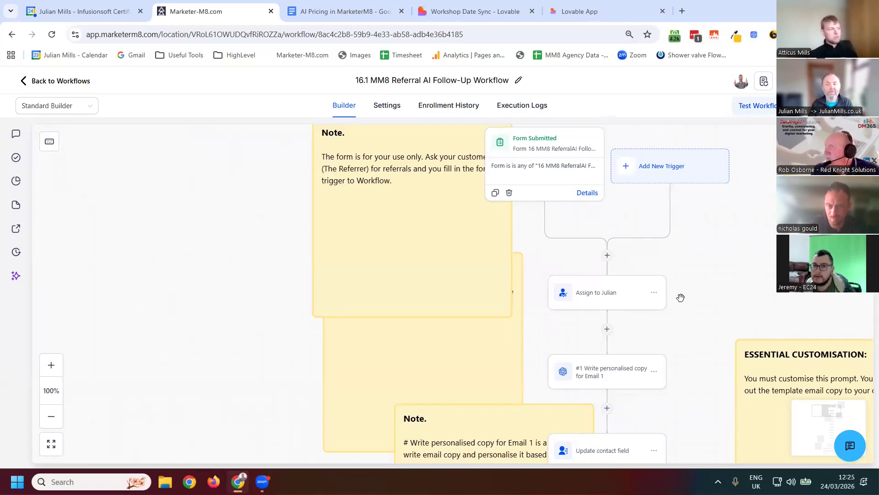
Review the referral follow-up workflow's sequence from the assignment action through the AI copy, contact field update and waits around Email 1
scroll(680, 279, down, 1)
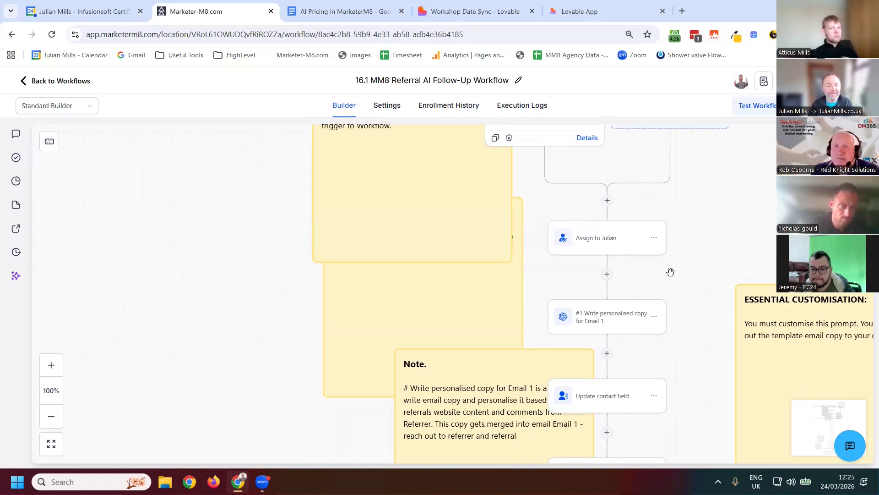
scroll(669, 270, down, 1)
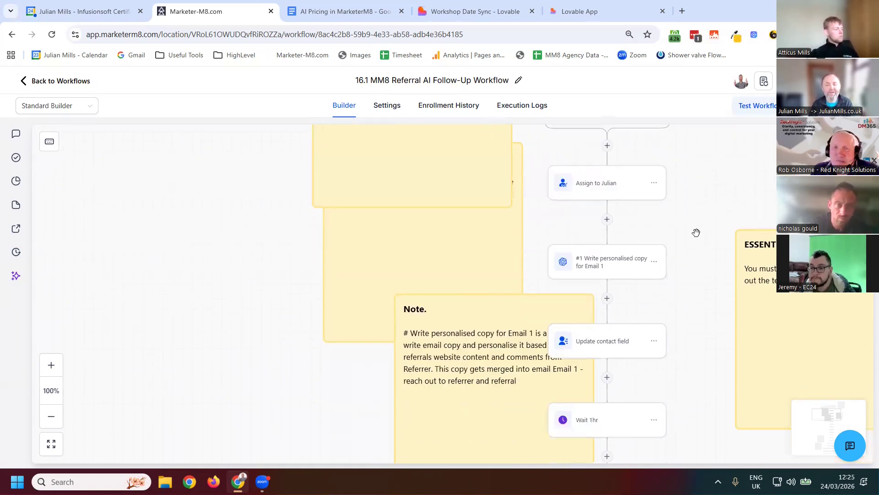
scroll(694, 232, up, 2)
scroll(701, 271, down, 1)
scroll(698, 267, down, 1)
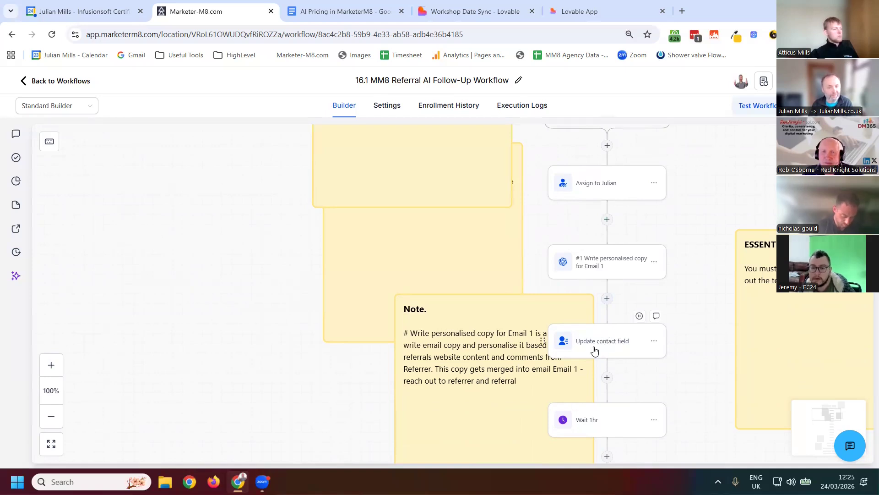
scroll(612, 389, down, 1)
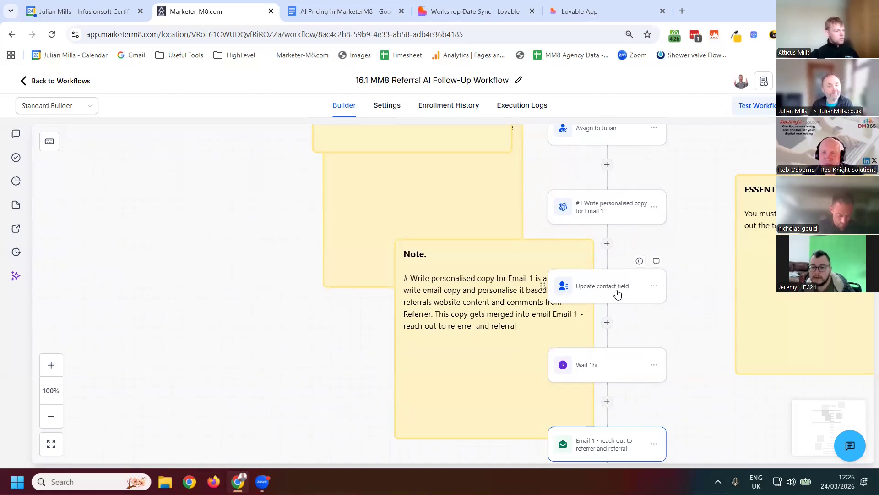
scroll(660, 372, down, 3)
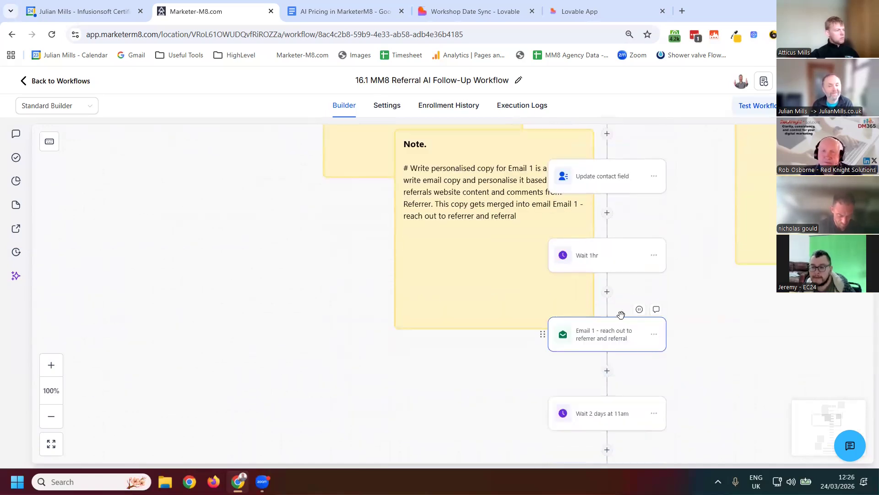
scroll(621, 315, up, 1)
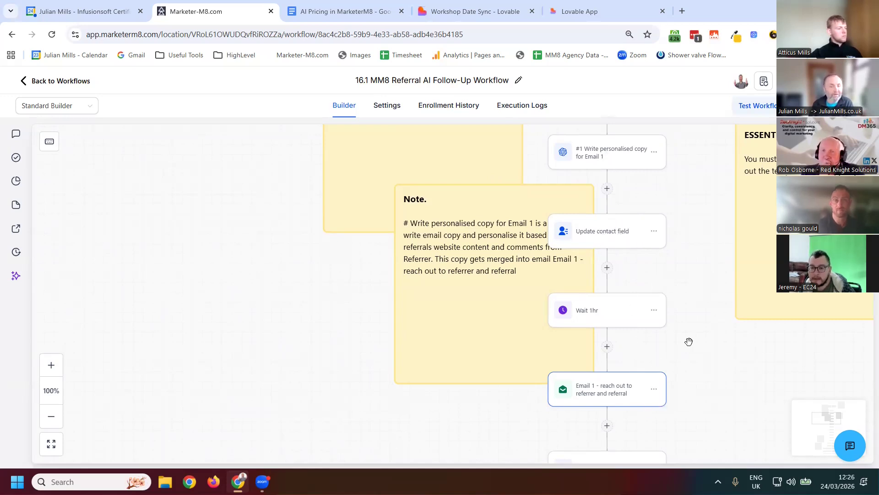
scroll(677, 361, down, 1)
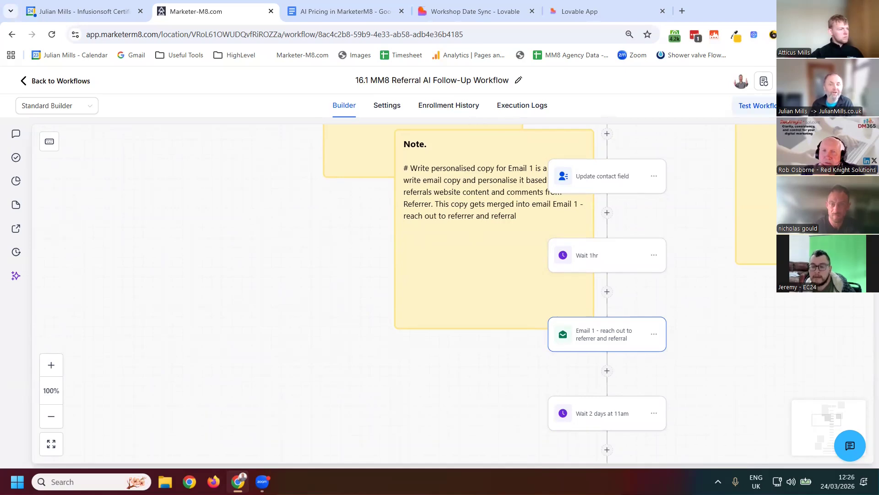
Leave the referral workflow and open the "7. MM - MM8 Workshops - Evergreen Campaign" folder in the main workflow list
click(23, 81)
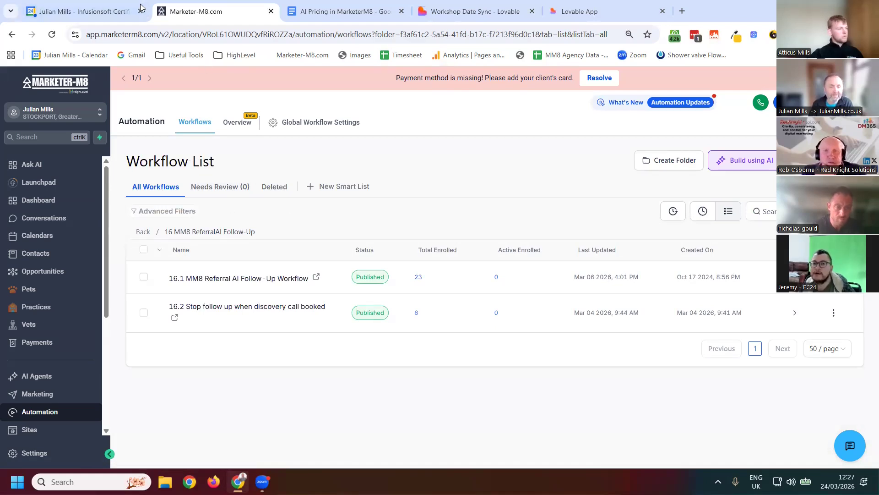
click(143, 231)
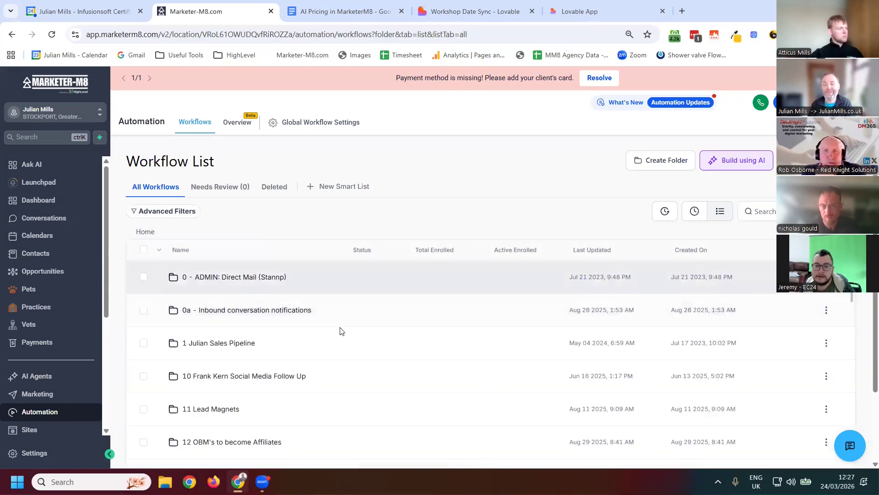
scroll(316, 311, down, 5)
scroll(308, 321, down, 5)
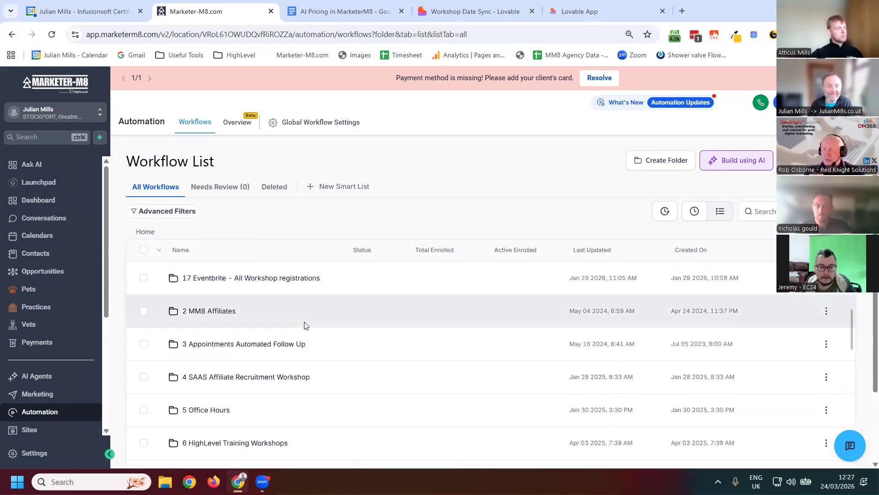
scroll(273, 339, down, 2)
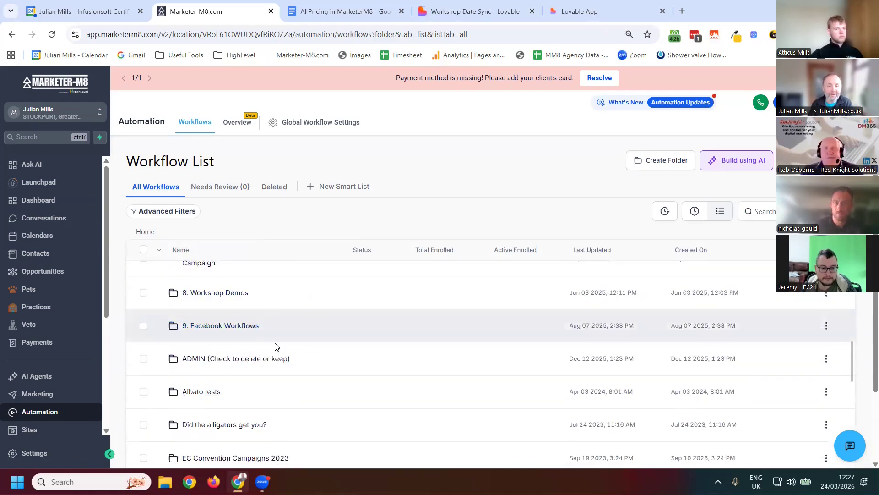
scroll(270, 337, up, 2)
click(220, 368)
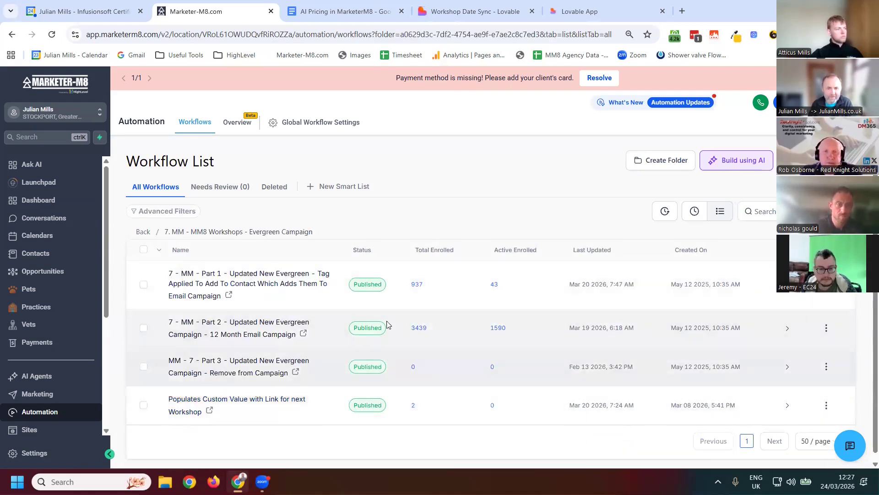
Open the "Populates Custom Value with Link for next Workshop" workflow and view its Scheduler trigger settings
scroll(385, 316, down, 1)
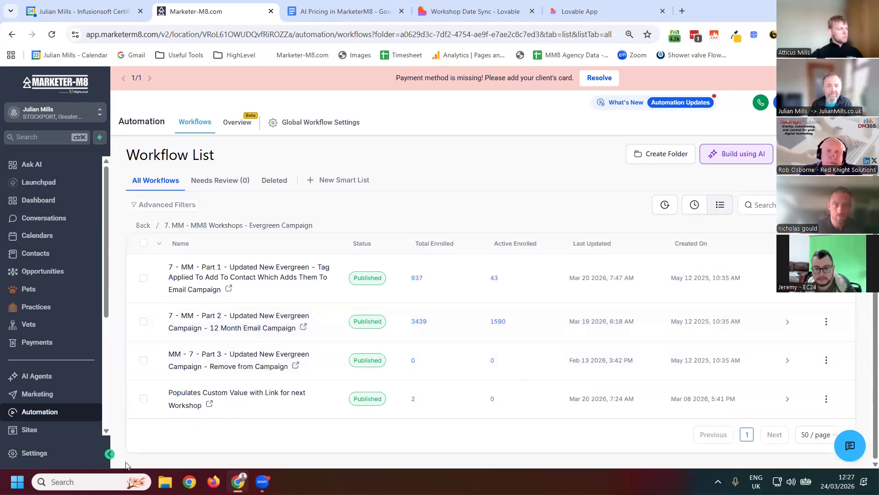
click(245, 400)
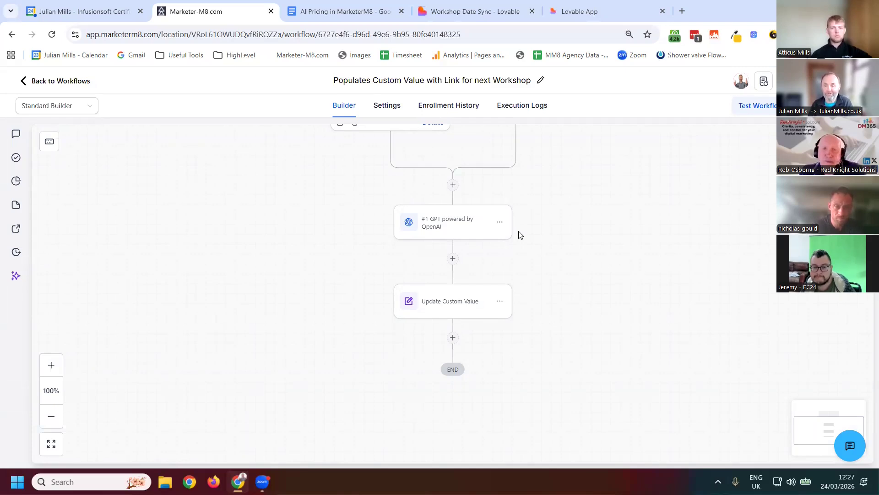
scroll(604, 257, up, 1)
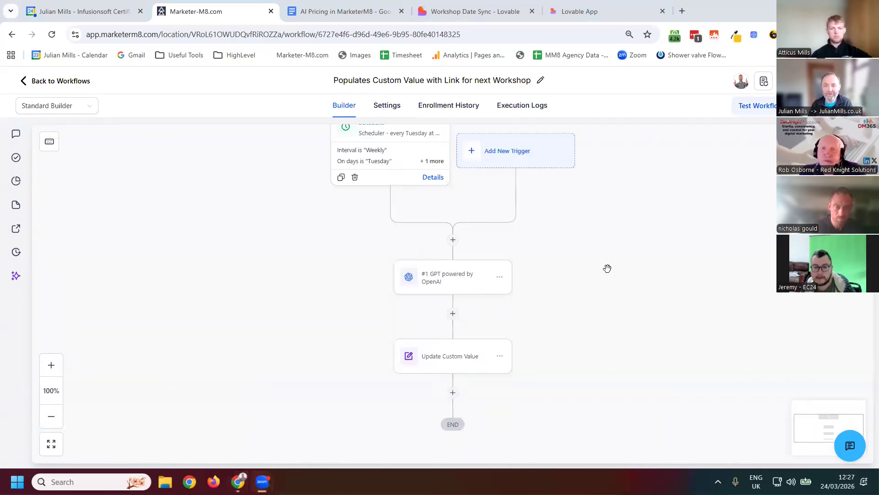
click(411, 154)
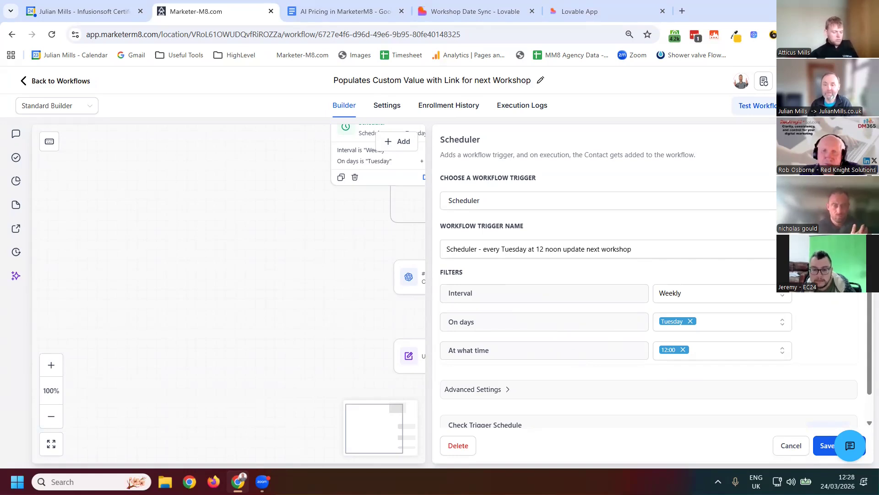
Open the "#1 GPT powered by OpenAI" action and read through its prompt's rules for choosing the next workshop
click(451, 279)
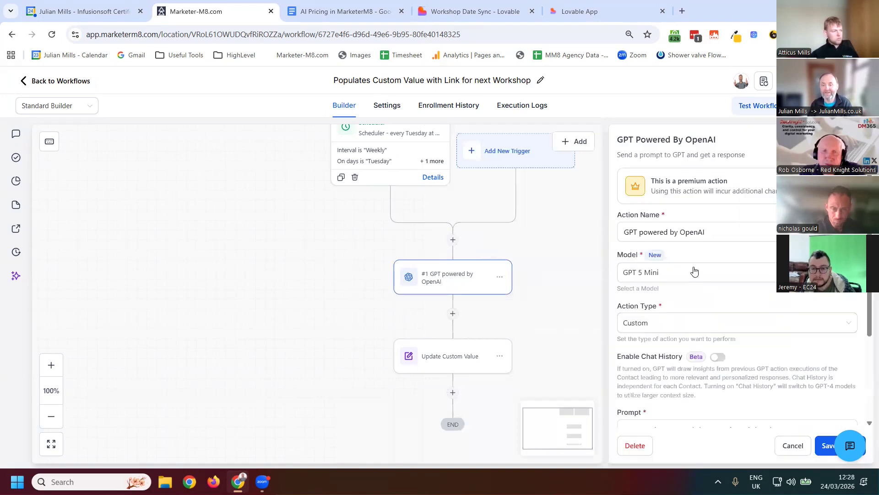
scroll(701, 297, down, 3)
click(691, 332)
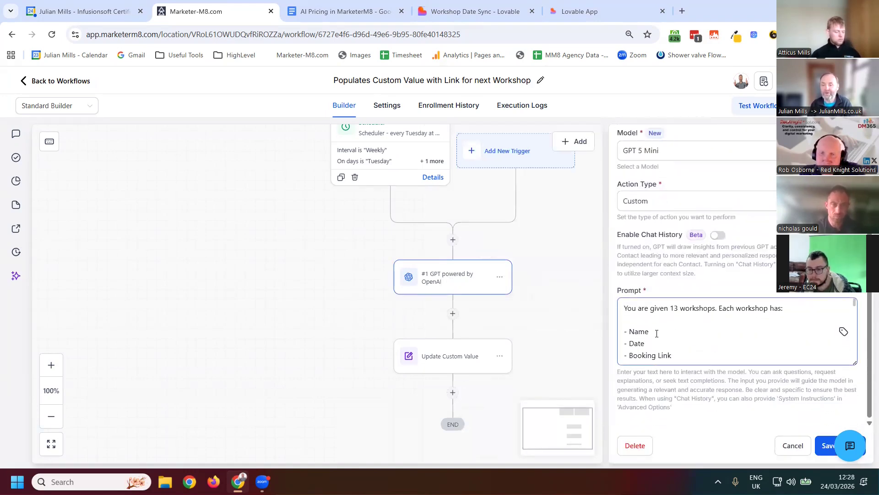
scroll(653, 331, down, 8)
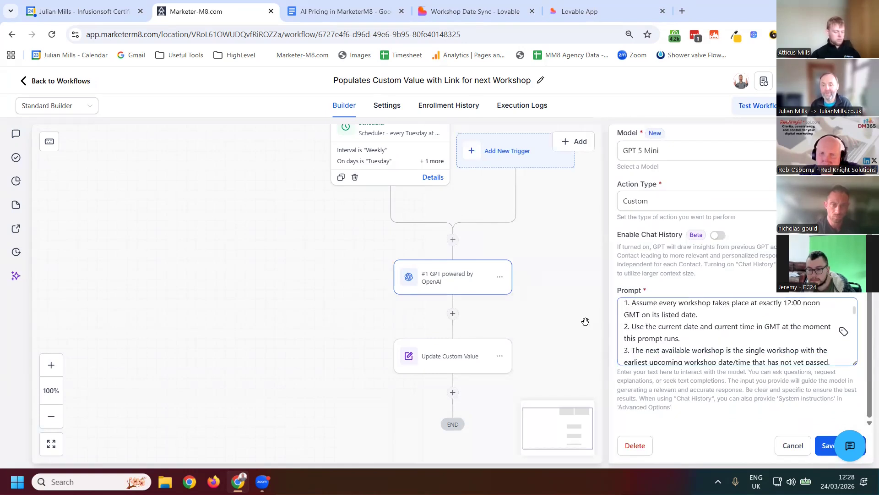
scroll(648, 317, down, 10)
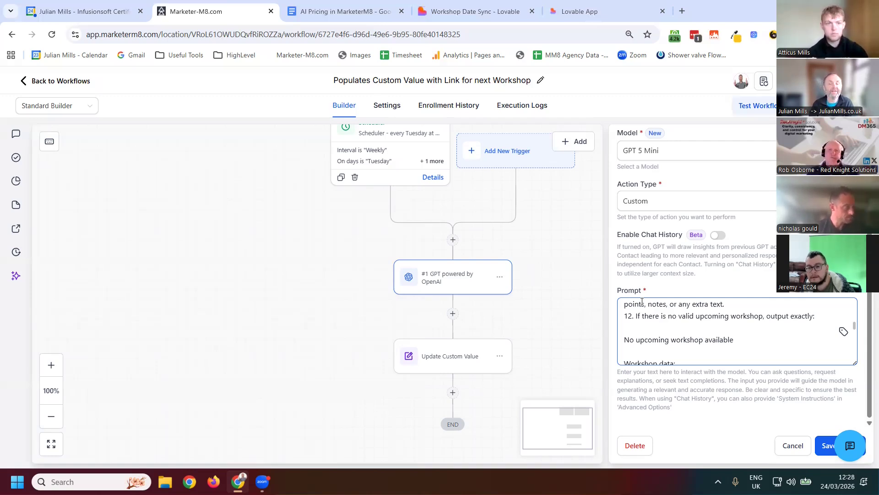
Open the agency owner's website in a new tab and find the next live HighLevel workshop listing on the home page
click(682, 11)
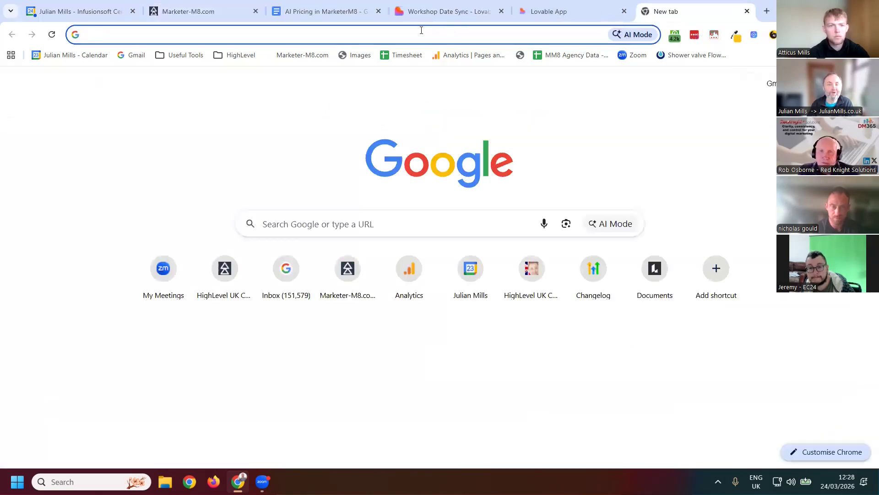
click(423, 33)
text(julianmills.co.uk)
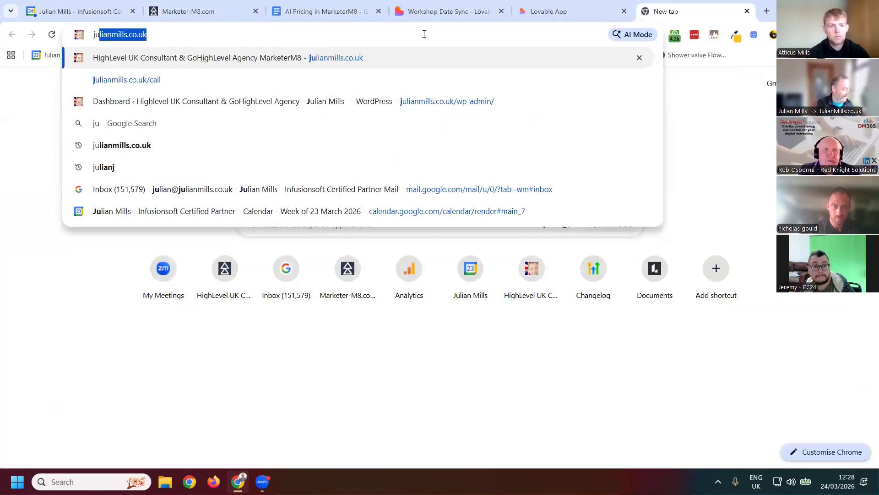
key(Return)
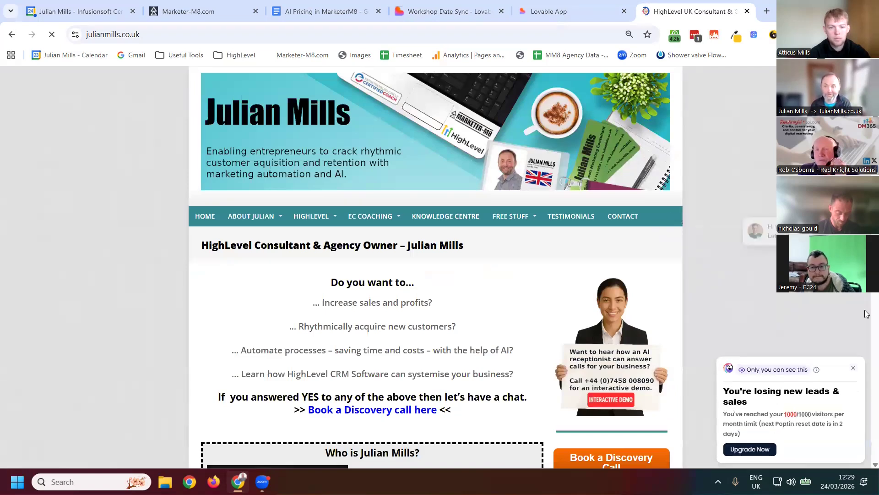
scroll(852, 374, down, 2)
click(852, 375)
scroll(630, 222, down, 10)
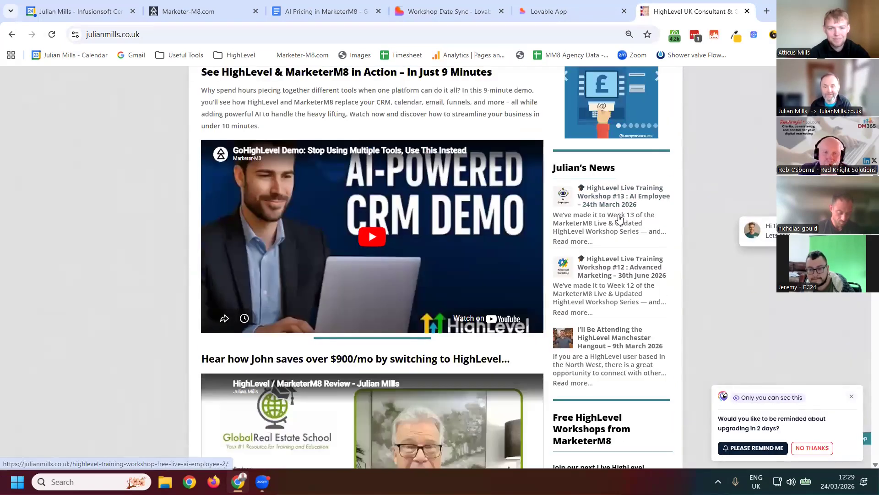
scroll(619, 218, down, 4)
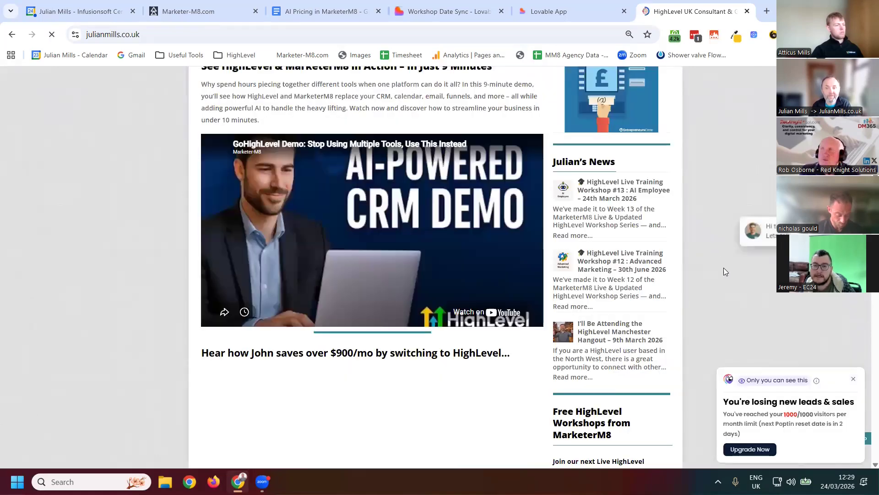
scroll(674, 273, down, 4)
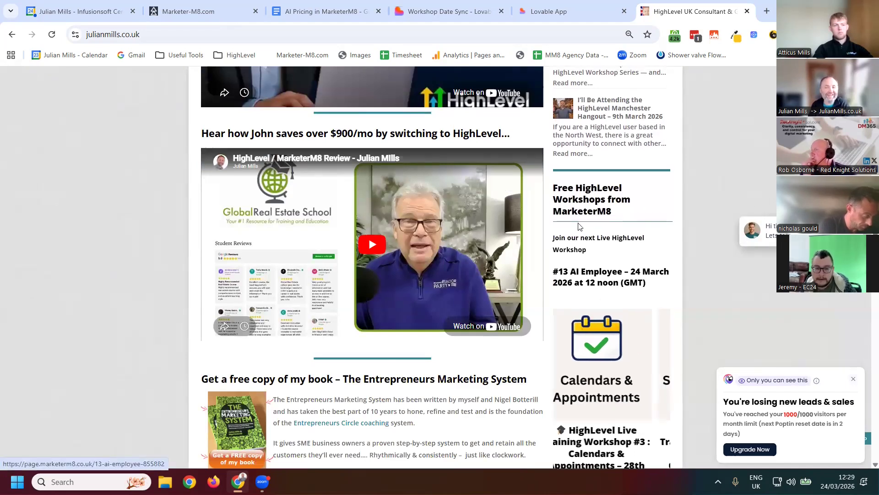
Switch back to the MarketerM8 workflow and return to the beginning of the GPT action's prompt
click(187, 12)
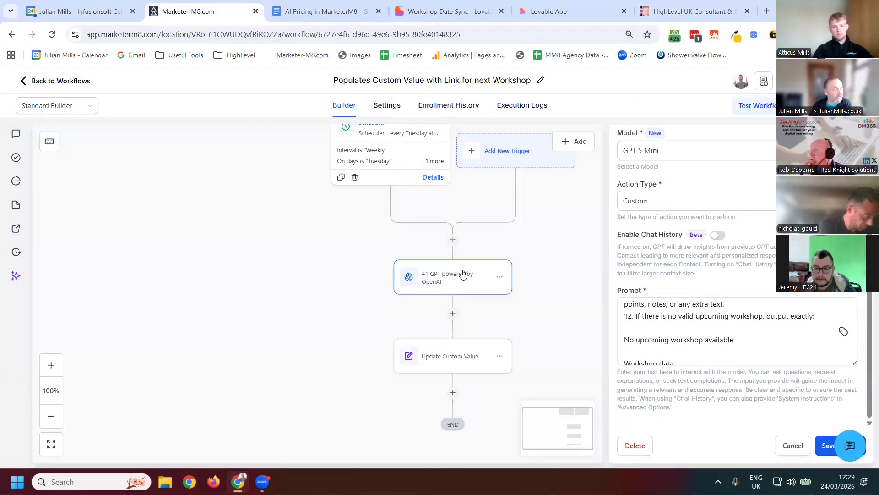
mouse_move(462, 273)
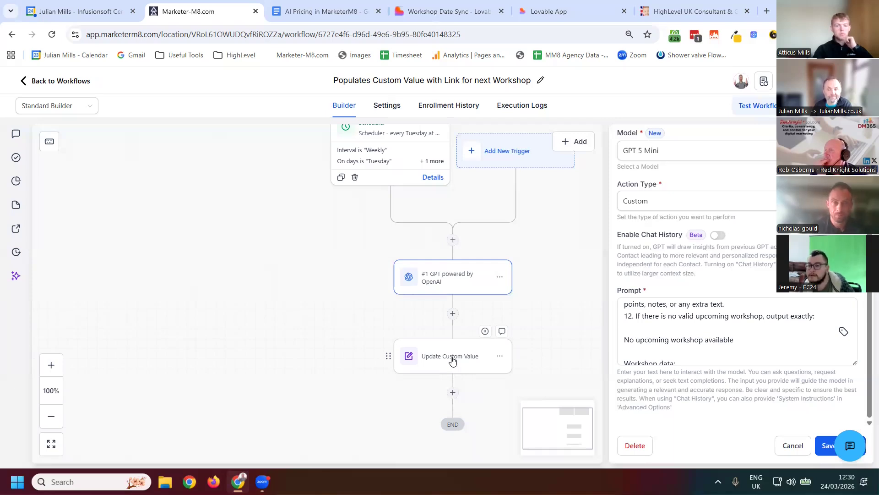
scroll(732, 326, up, 15)
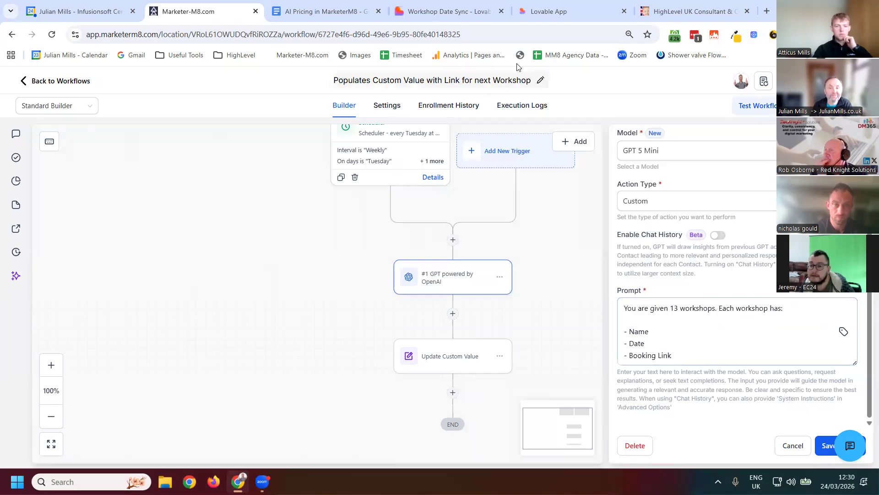
Open the workflow's execution logs and inspect the 24 March run's "#1 GPT powered by OpenAI" action down to its prompt
click(522, 105)
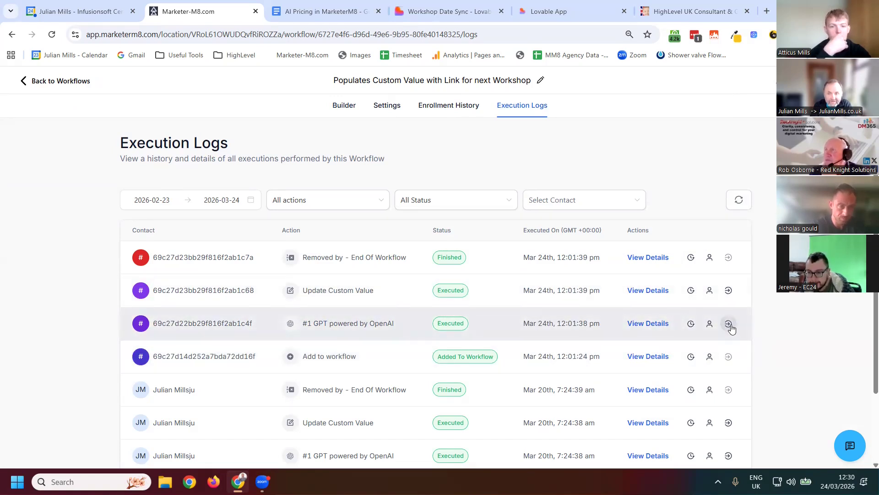
click(691, 323)
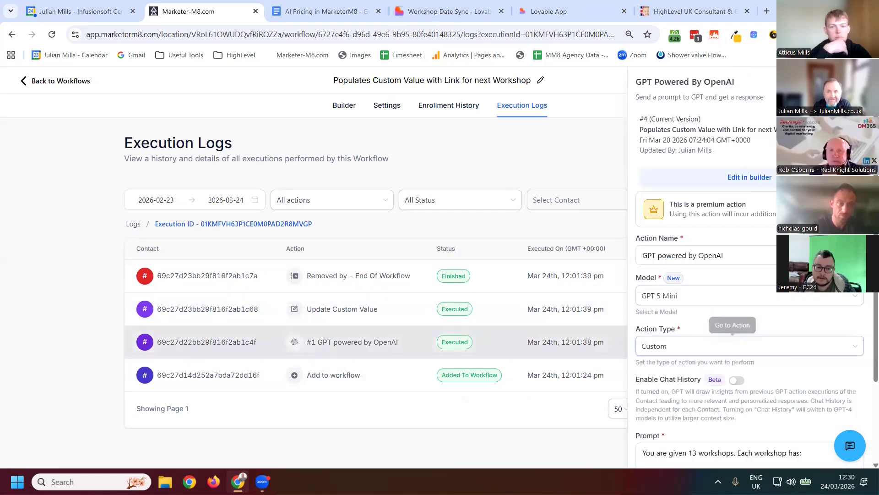
scroll(773, 381, down, 10)
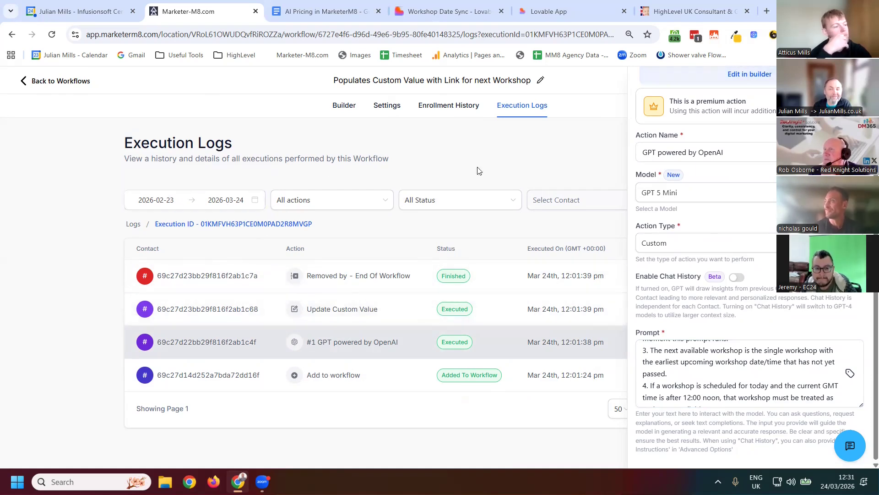
Leave the execution logs, reopen the "Populates Custom Value with Link for next Workshop" workflow and view its GPT action settings
click(59, 82)
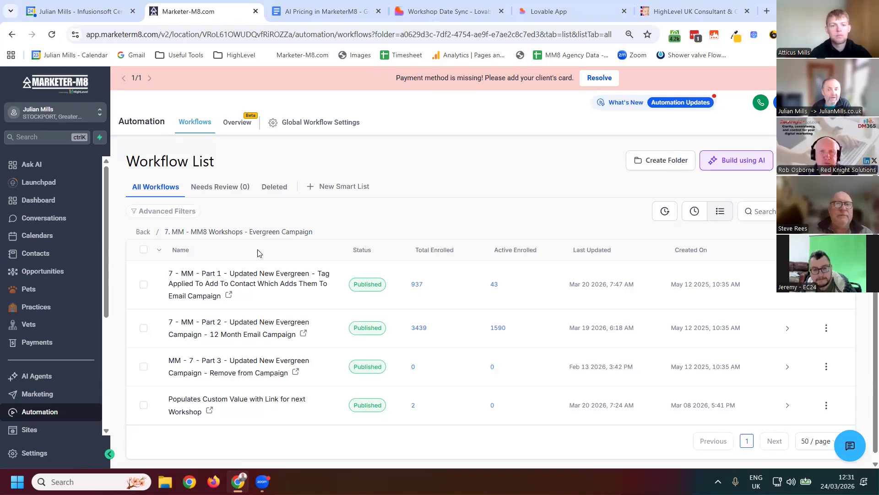
drag(231, 399, 235, 409)
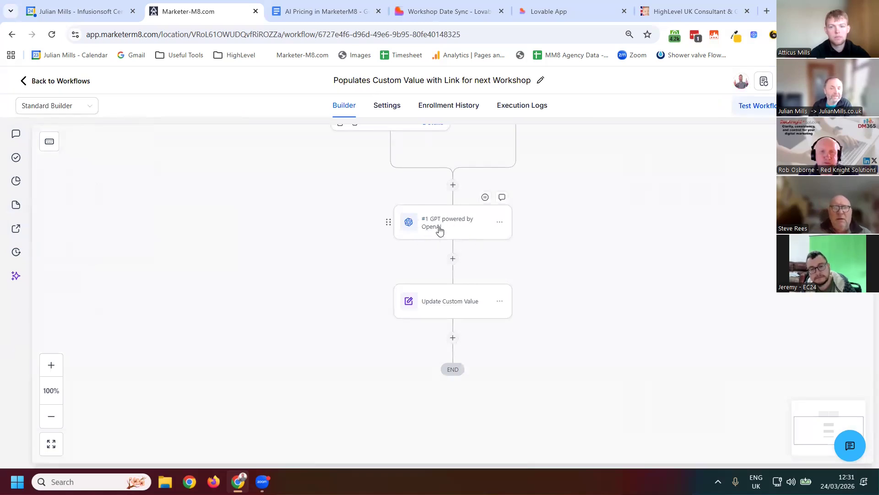
click(469, 230)
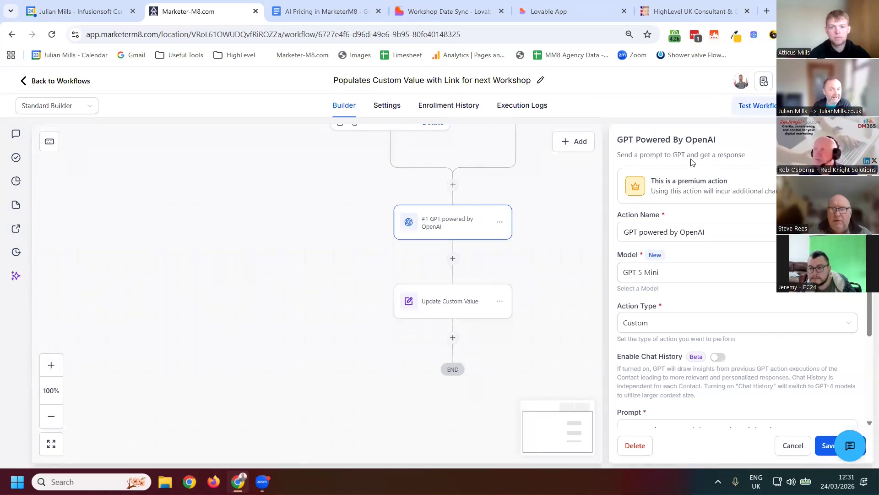
Review the GPT action's prompt from the workshop field list down to the rules for date format and HTML hyperlink output
scroll(705, 311, down, 4)
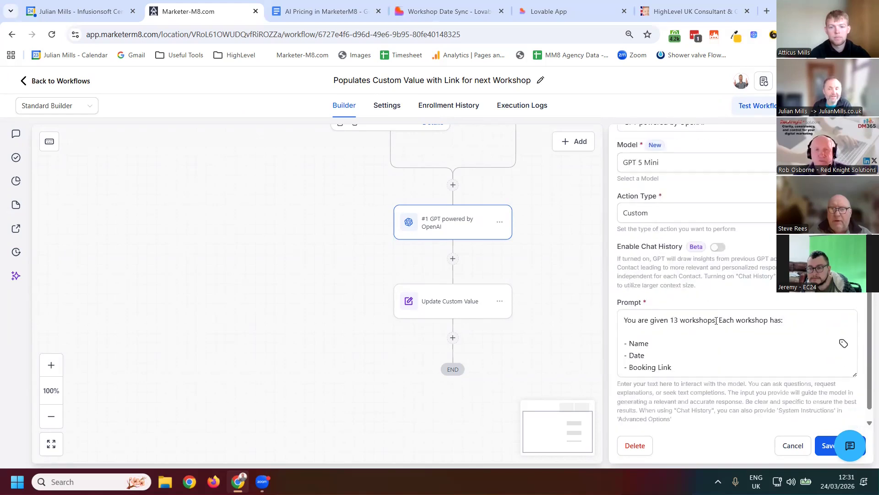
scroll(697, 334, up, 2)
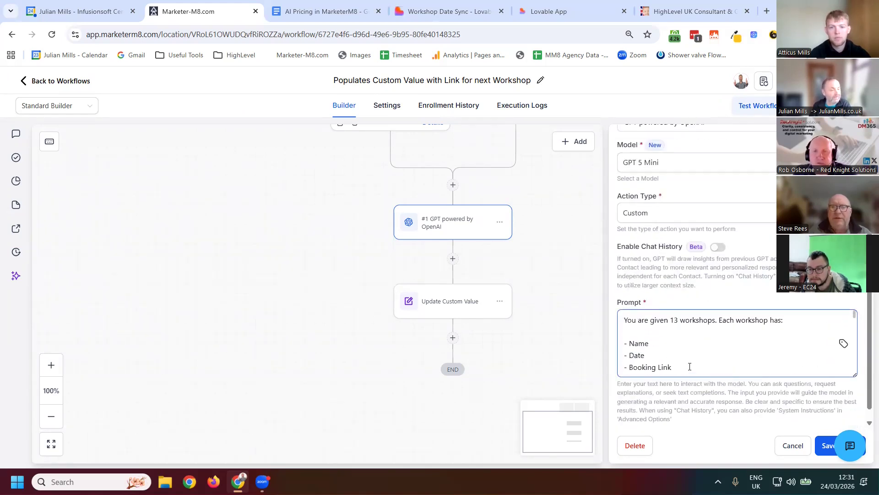
scroll(691, 366, down, 10)
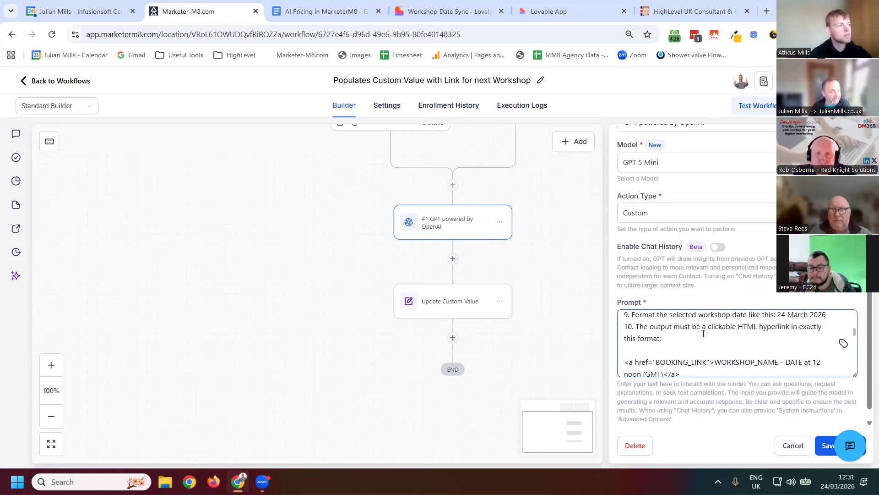
click(545, 283)
scroll(545, 288, up, 10)
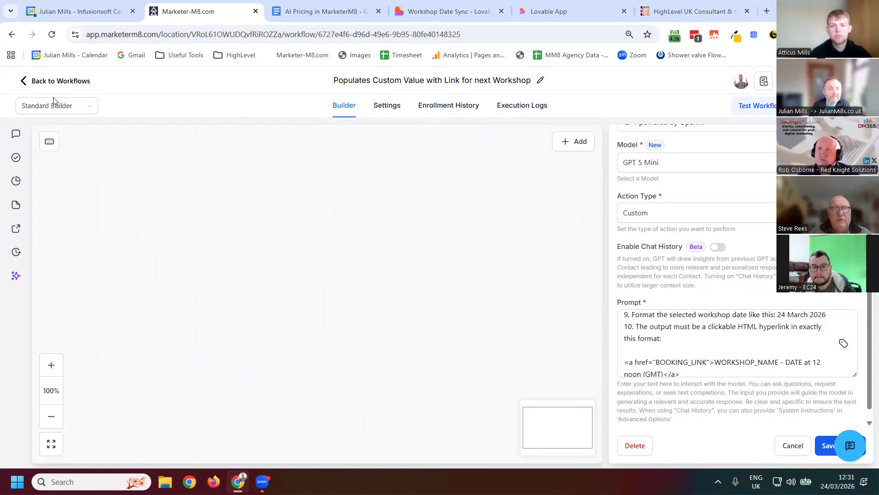
Leave the workflow for the workflow list and open Agent Studio in the AI Agents area
click(33, 87)
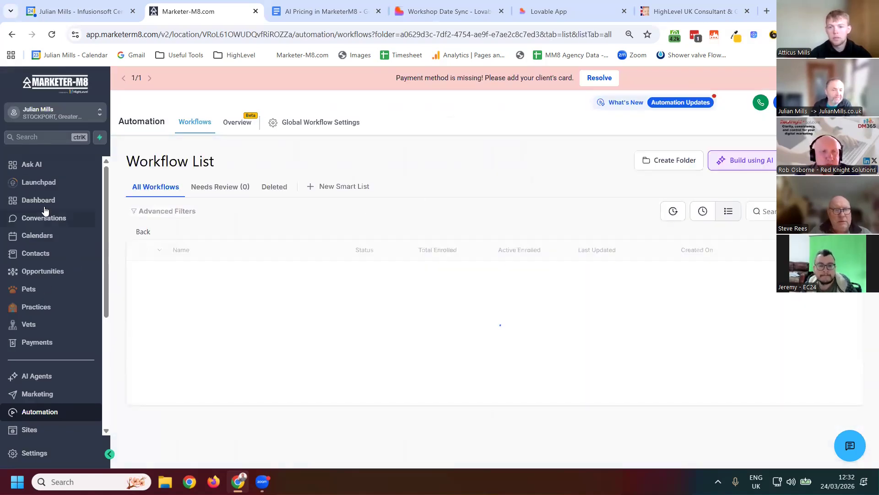
scroll(51, 322, down, 1)
scroll(50, 322, down, 2)
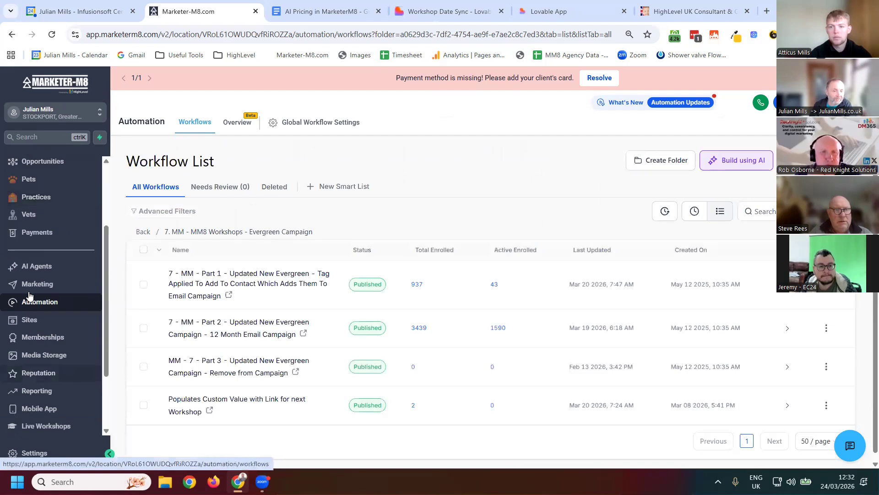
click(53, 270)
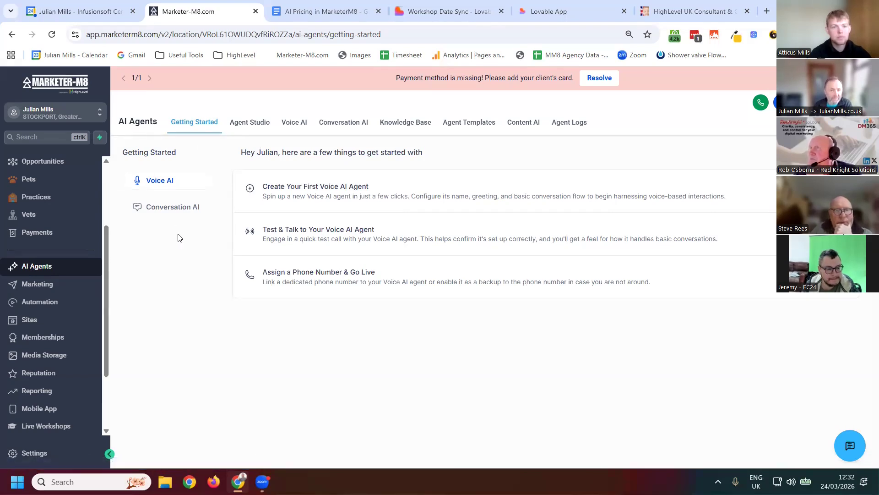
click(246, 123)
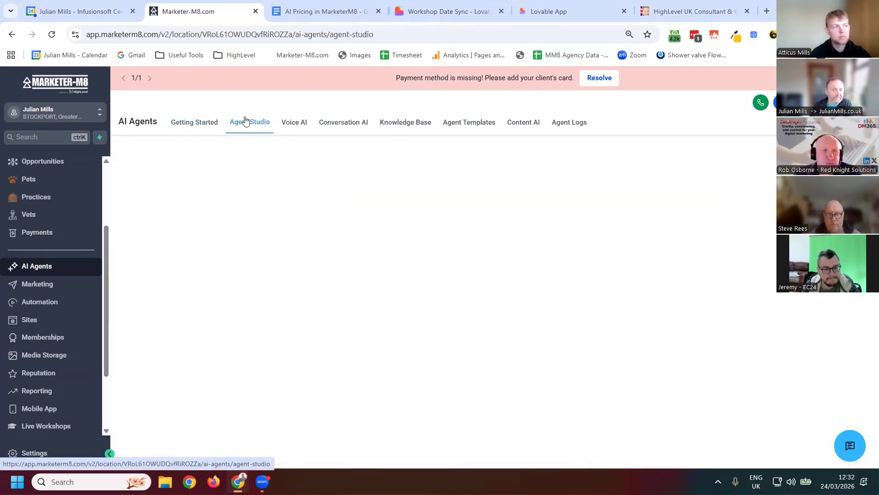
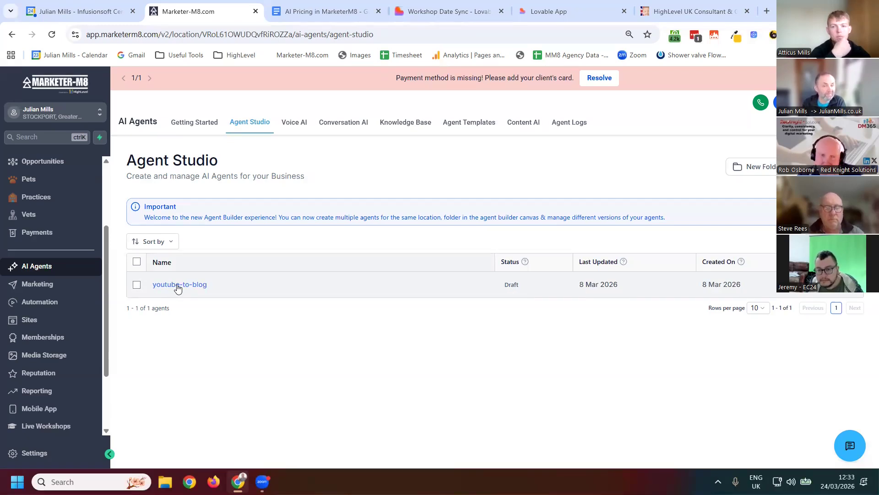
Open the "youtube-to-blog" agent and examine the start of its flow, from the Chat message trigger to the first AI Agent node
click(186, 284)
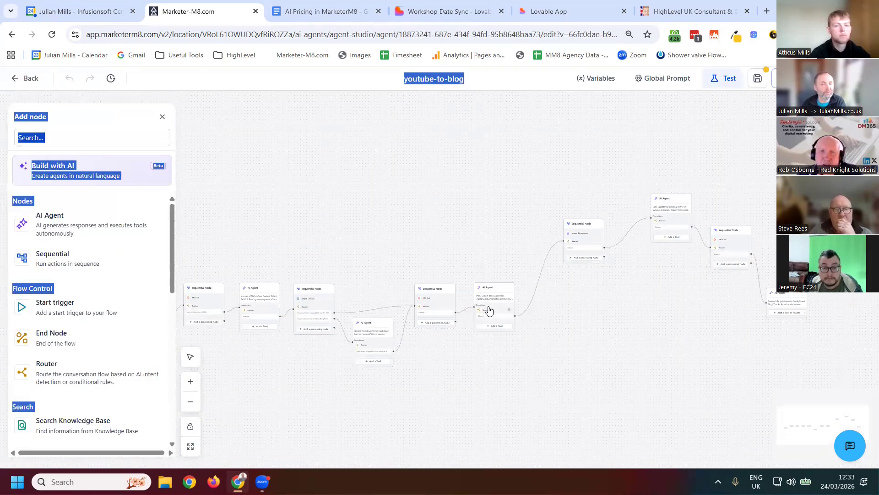
right_click(432, 255)
click(512, 227)
drag(243, 232, 398, 249)
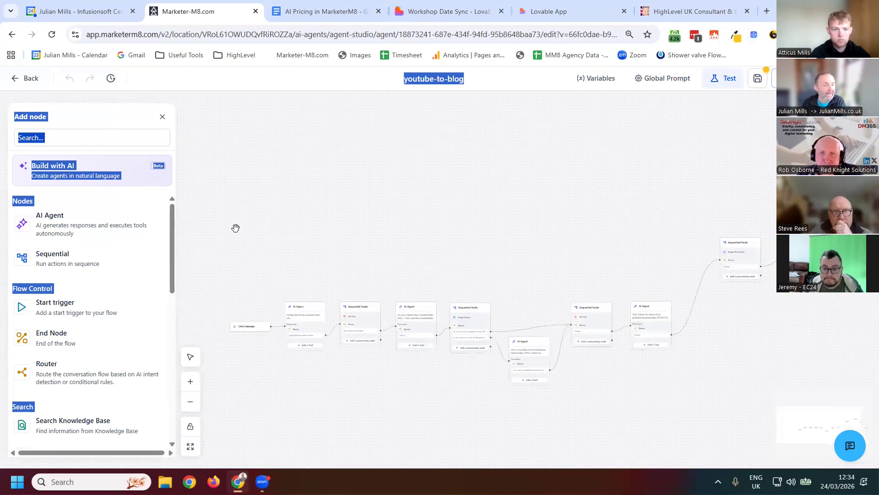
drag(223, 234, 296, 240)
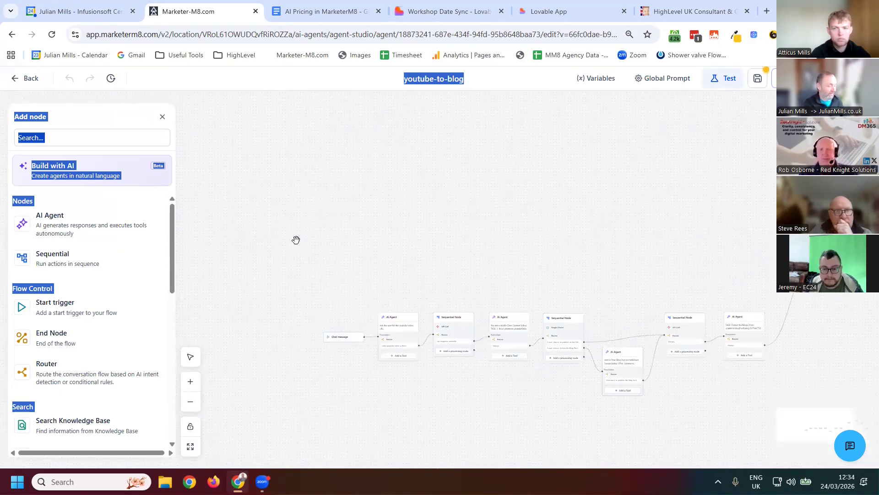
key(ctrl+plus)
key(ctrl+plus)
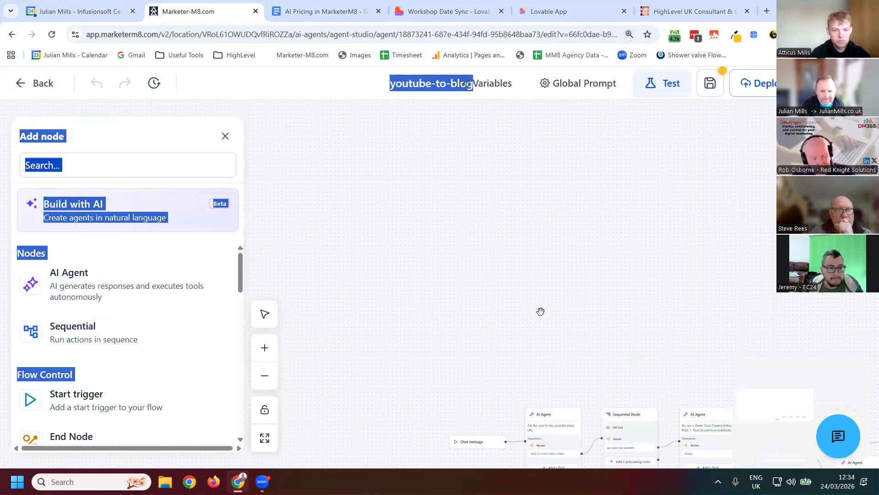
scroll(391, 224, down, 3)
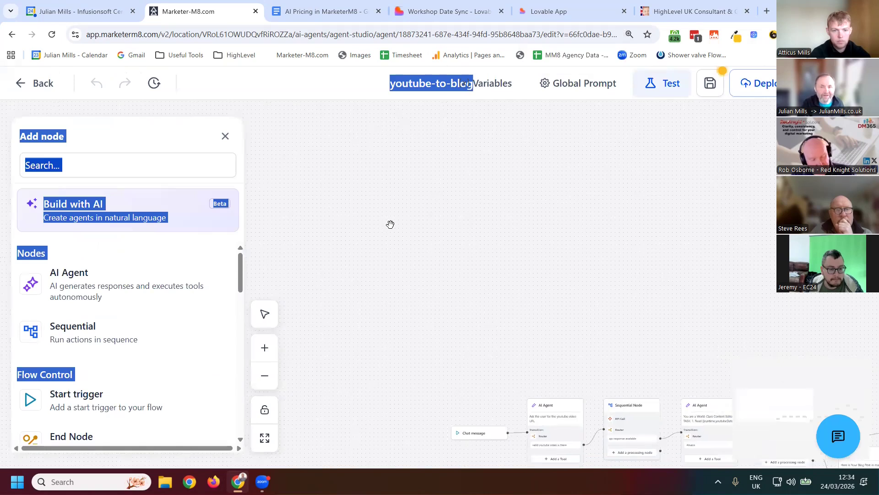
scroll(205, 319, down, 5)
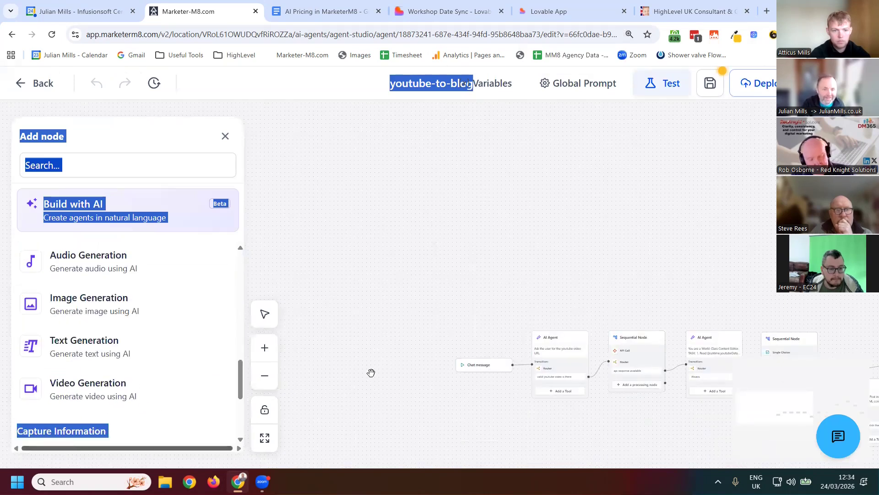
click(265, 348)
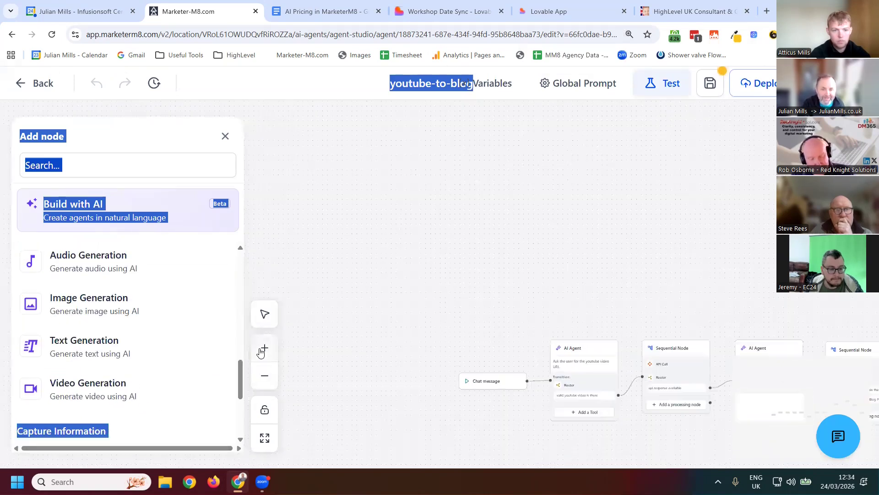
drag(650, 337, 647, 334)
drag(705, 371, 621, 310)
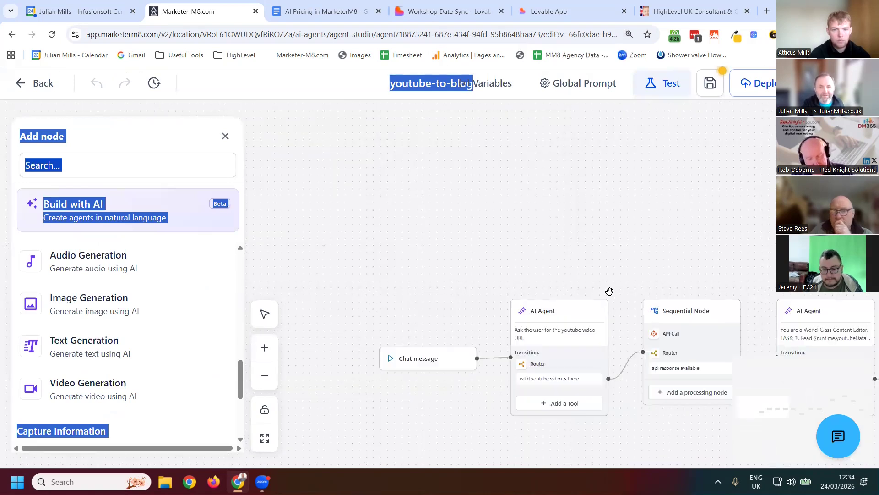
right_click(556, 250)
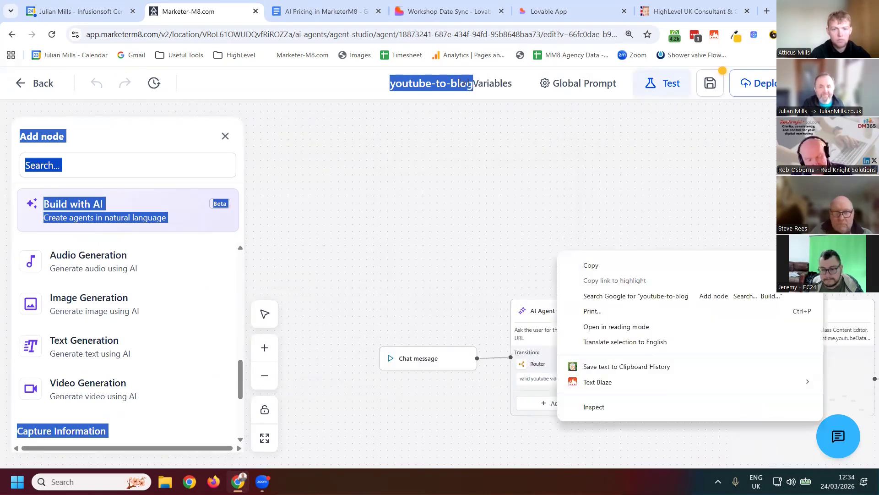
click(459, 437)
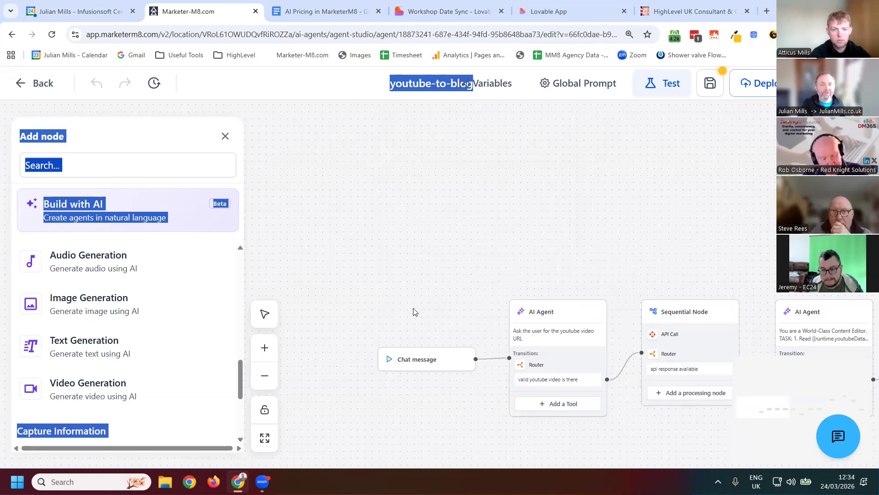
right_click(419, 387)
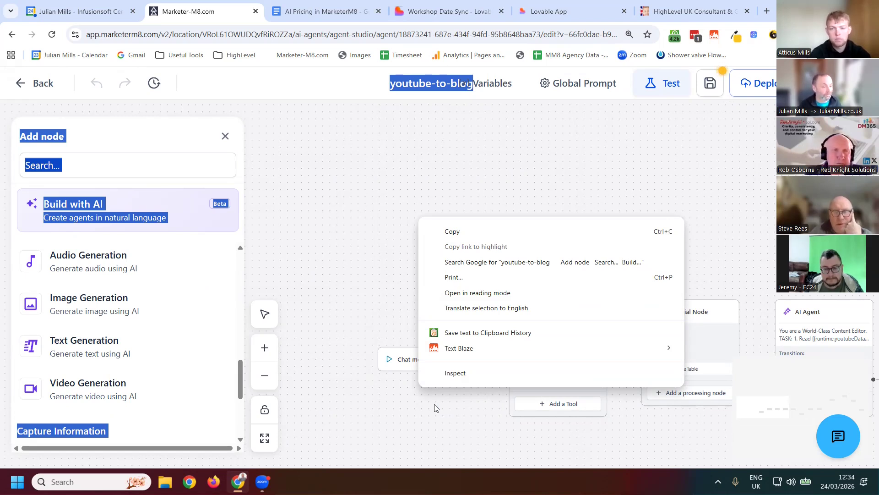
click(748, 242)
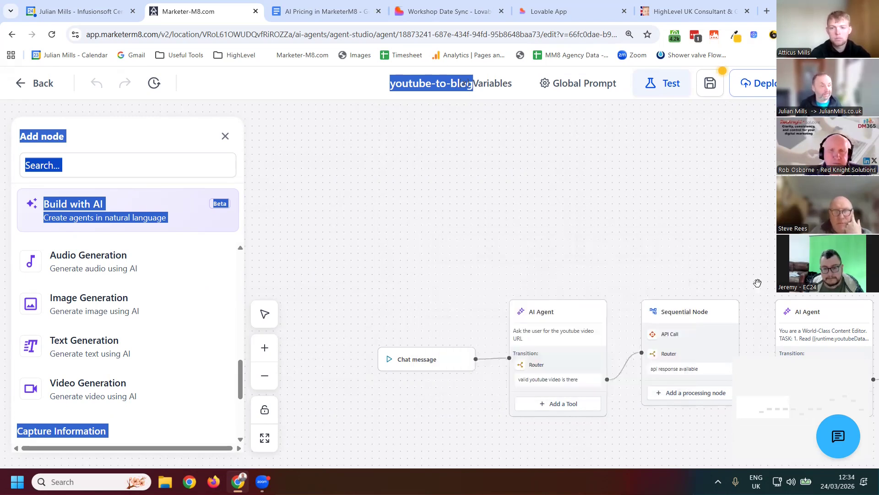
Follow the agent's flow from the API Call node through the content editor AI Agent to the Single Choice node
scroll(533, 219, right, 1)
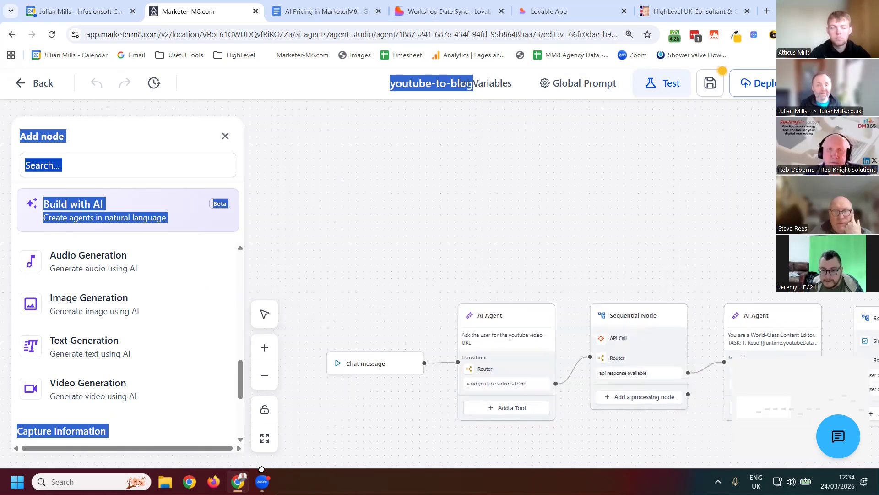
scroll(510, 327, right, 4)
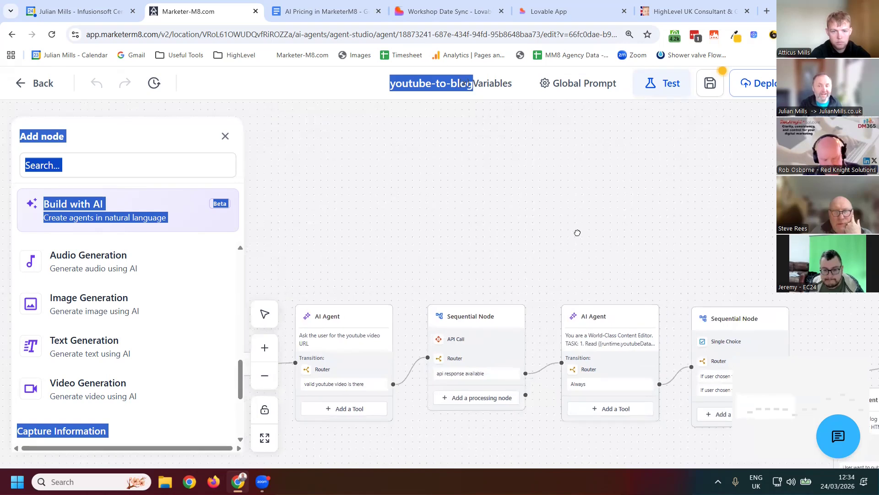
scroll(606, 256, right, 2)
scroll(607, 256, down, 1)
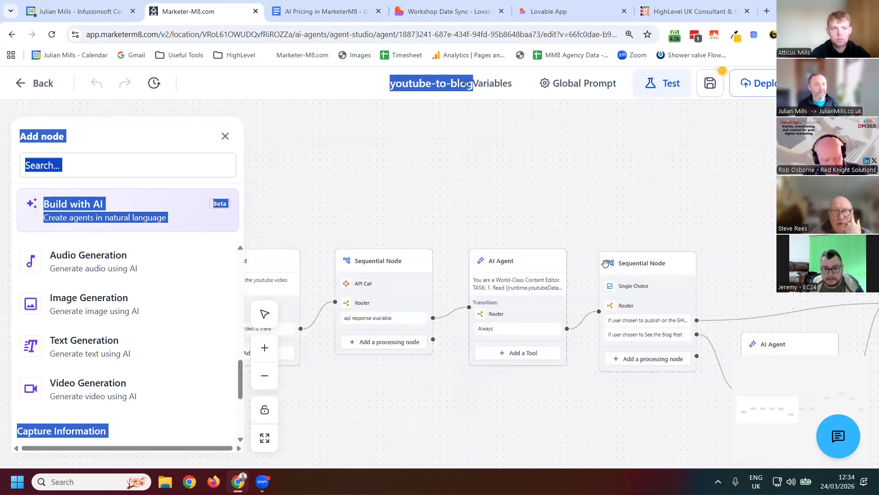
Browse the node types available for the agent, from Capture Information back up to Nodes and Flow Control
scroll(121, 321, down, 4)
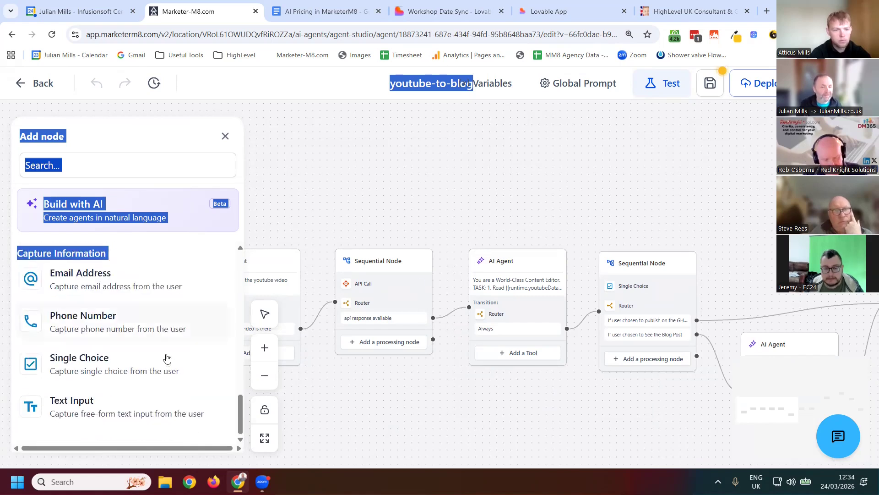
scroll(150, 373, down, 4)
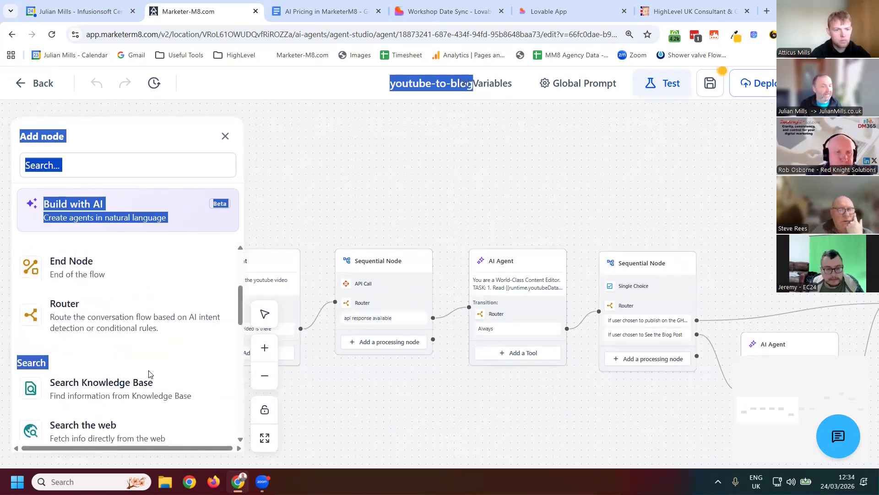
scroll(149, 373, up, 4)
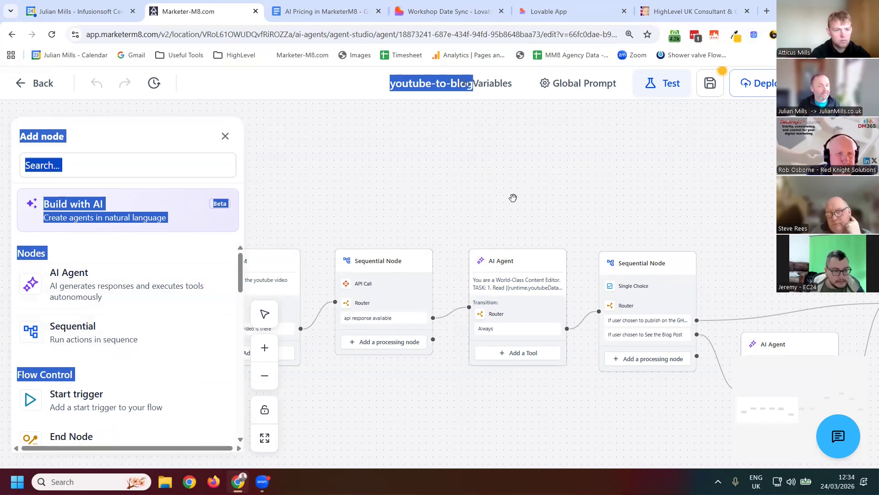
Follow the flow past the blog publishing API Call and the blogId extraction AI Agent to the Image Generation node
scroll(516, 195, right, 3)
scroll(693, 192, right, 4)
scroll(571, 196, right, 7)
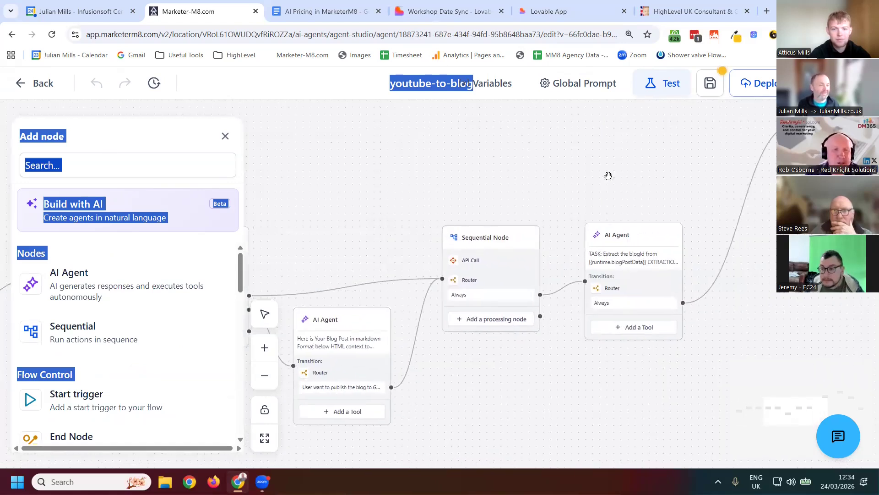
scroll(646, 154, right, 2)
scroll(627, 160, right, 1)
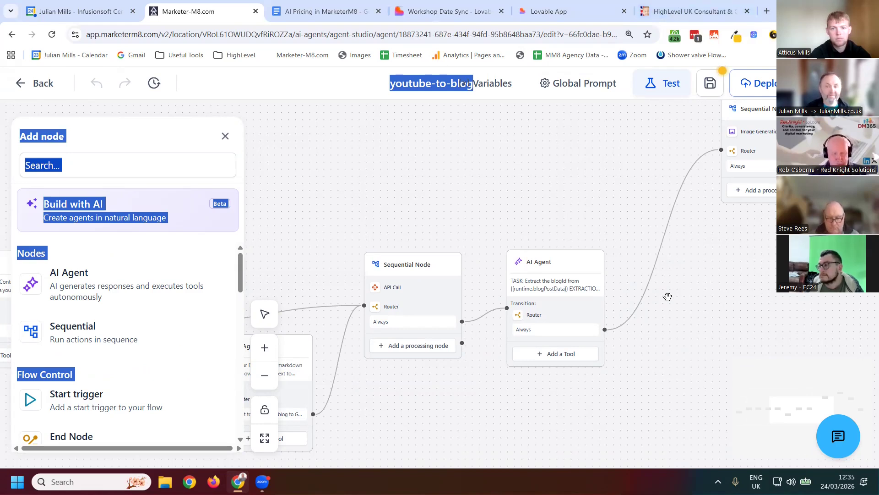
right_click(568, 316)
click(584, 269)
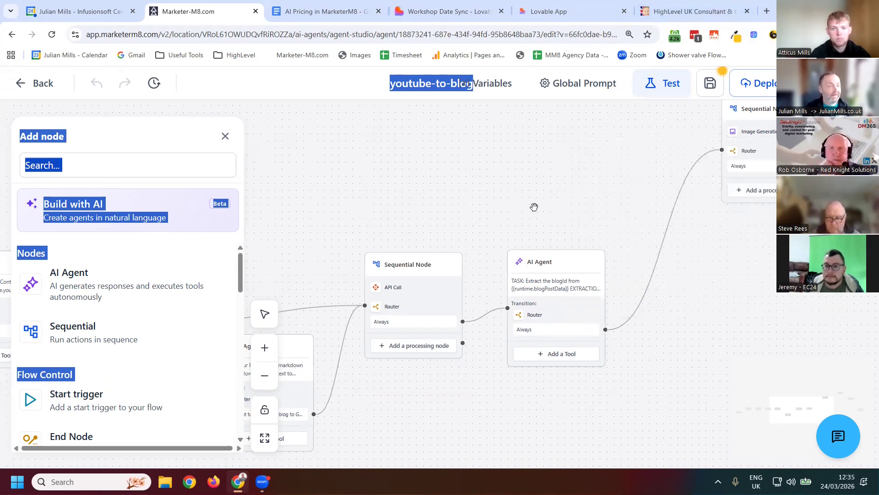
right_click(434, 223)
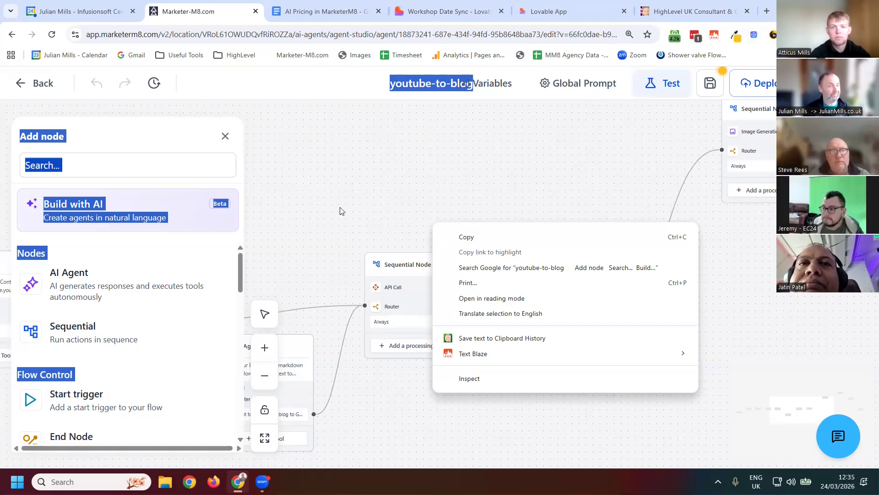
drag(617, 186, 479, 256)
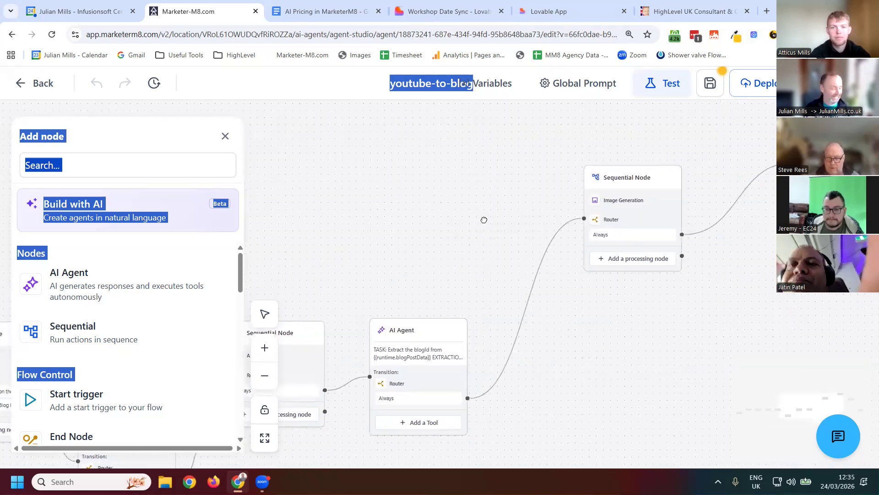
View the flow through to its final publishing nodes and open the Router settings of the blogId extraction AI Agent
key(ctrl+minus)
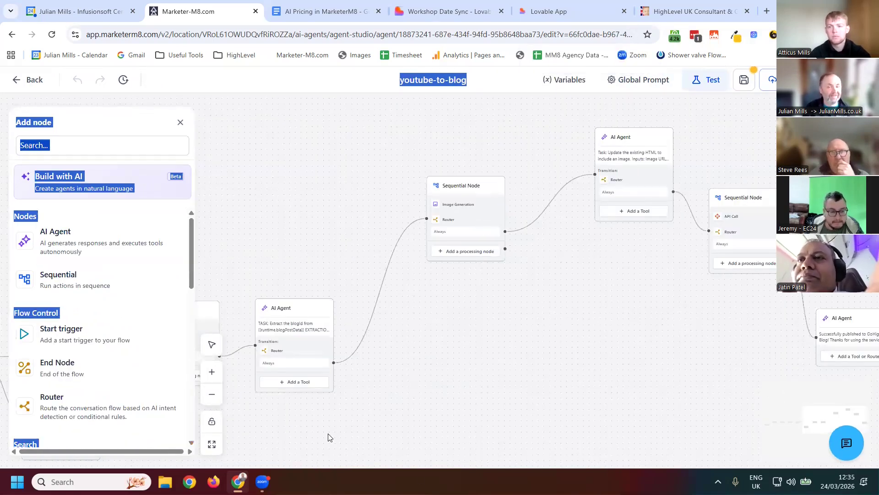
click(718, 481)
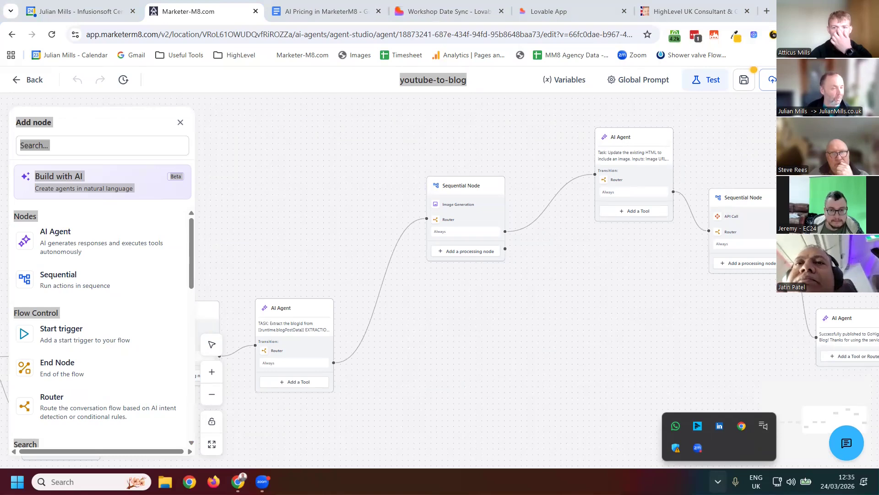
click(290, 351)
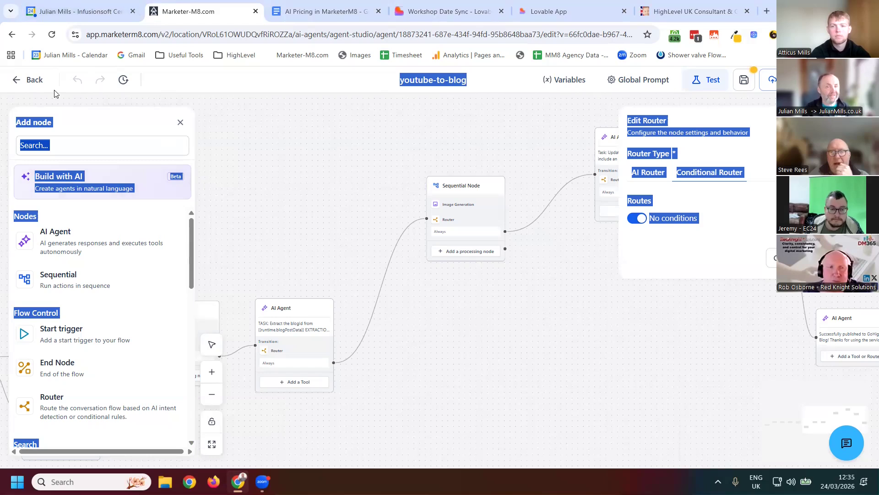
Exit the youtube-to-blog agent editor back to the Agent Studio list, discarding the unsaved changes
click(21, 81)
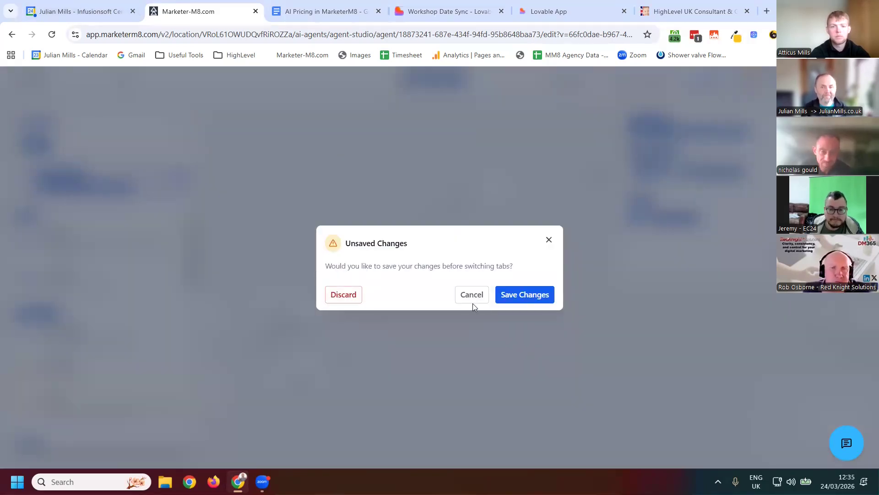
click(330, 295)
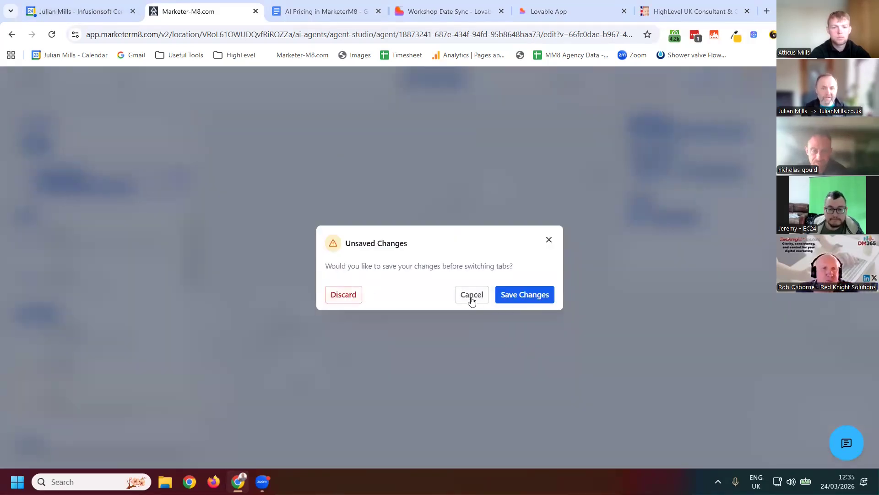
triple_click(354, 295)
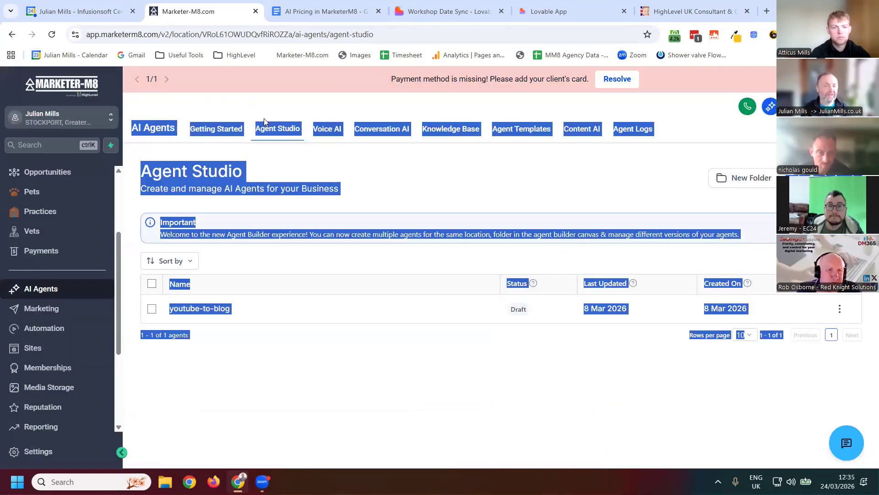
click(400, 163)
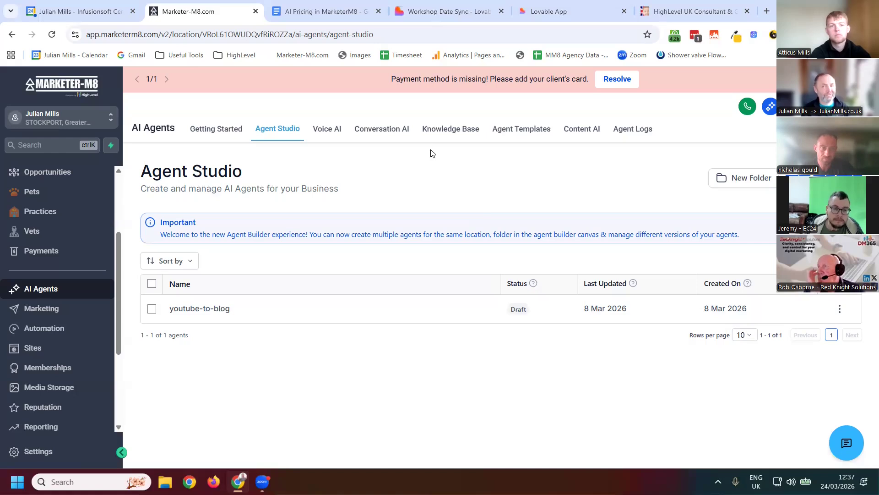
View the agent templates and the Content AI text history, filtering the history by Social Planner and by Blog
click(519, 137)
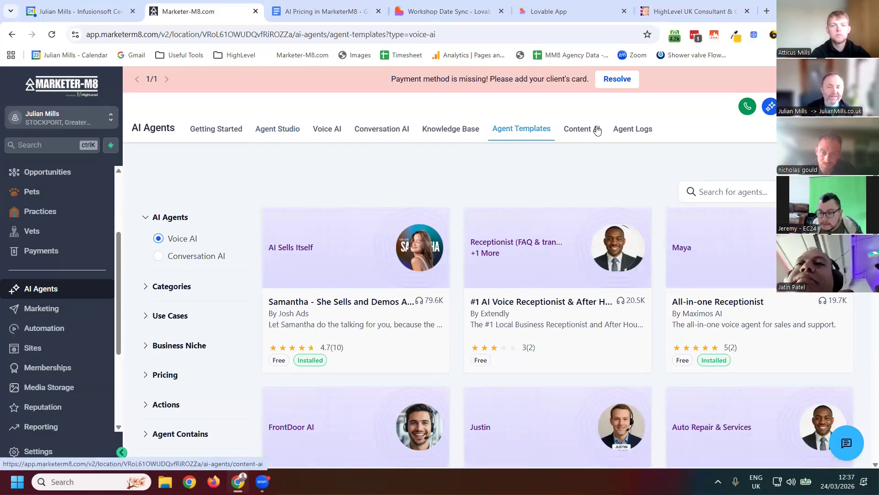
click(581, 131)
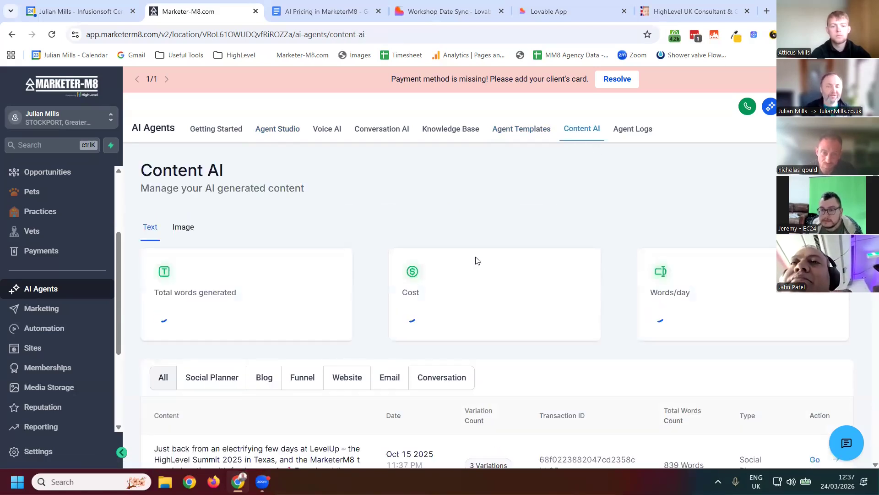
scroll(364, 292, down, 2)
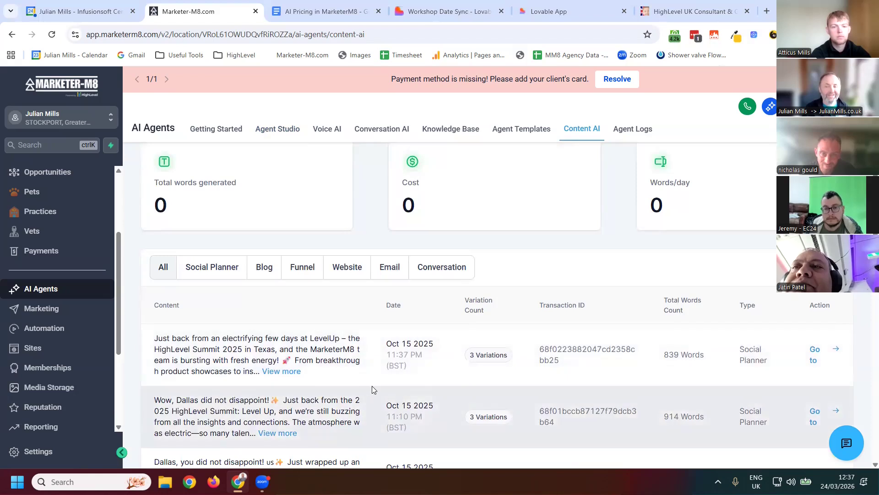
scroll(334, 339, down, 2)
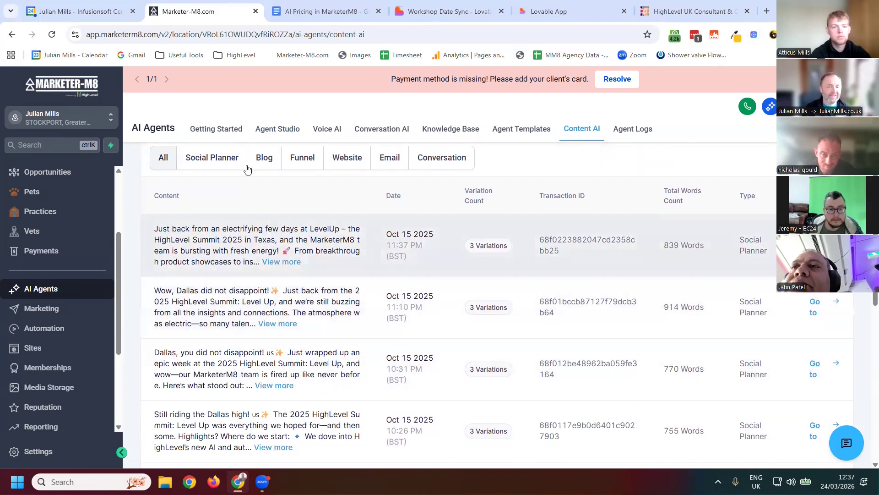
click(216, 157)
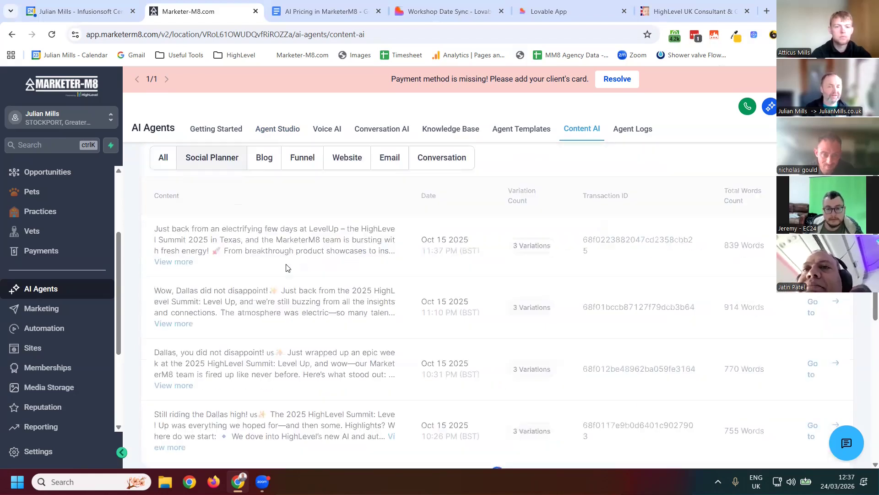
click(264, 158)
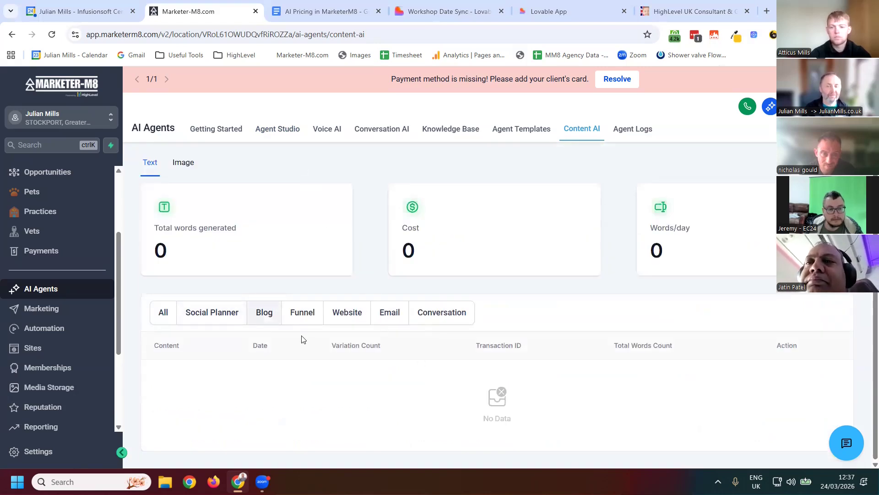
scroll(342, 308, up, 2)
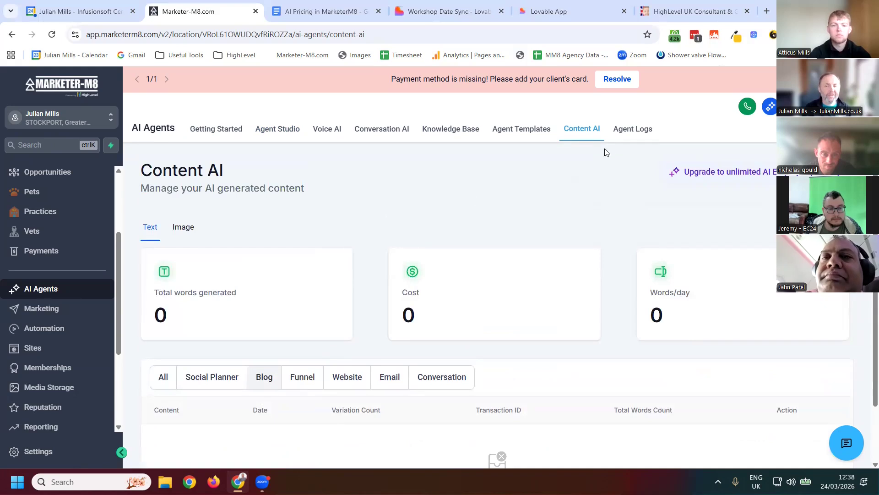
View the outbound call dashboard for the Voice AI agents
click(329, 134)
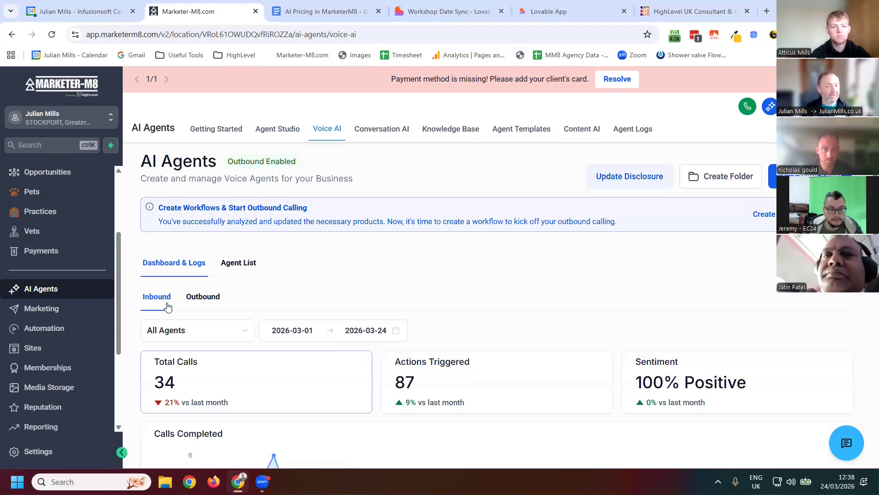
click(203, 298)
scroll(361, 361, down, 2)
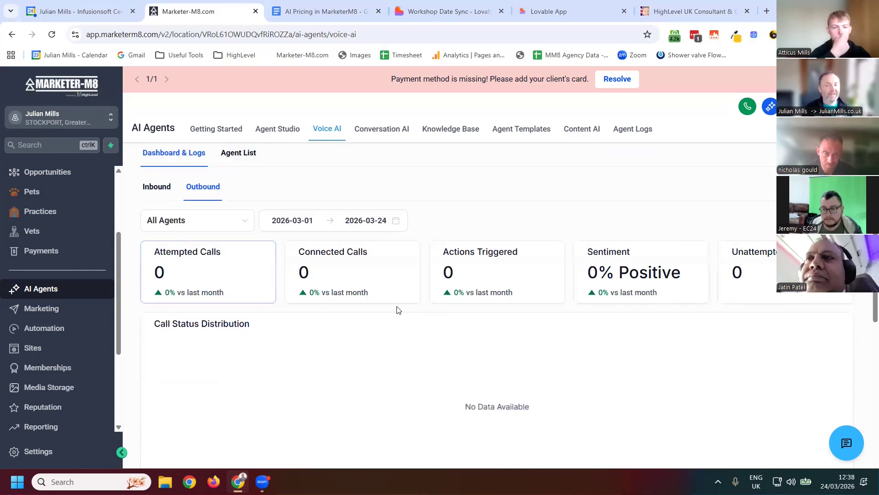
scroll(397, 318, up, 2)
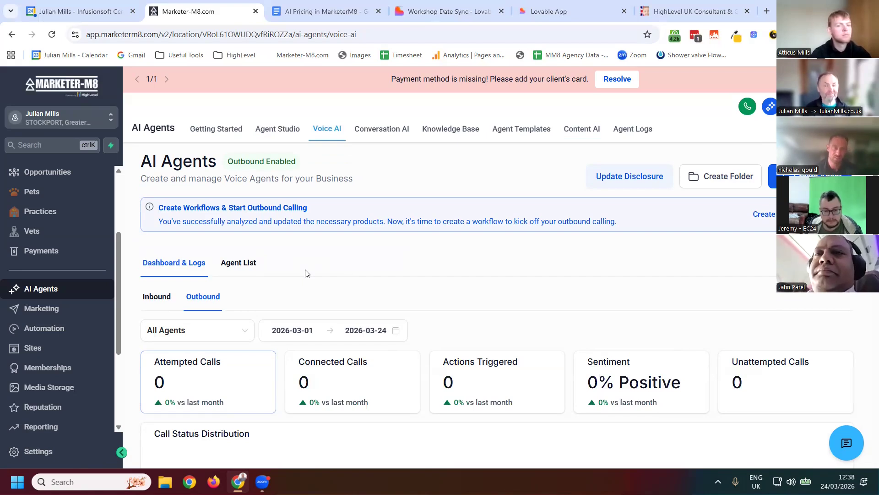
Review the Voice AI inbound call dashboard, from the completed calls chart down to the call log
click(156, 298)
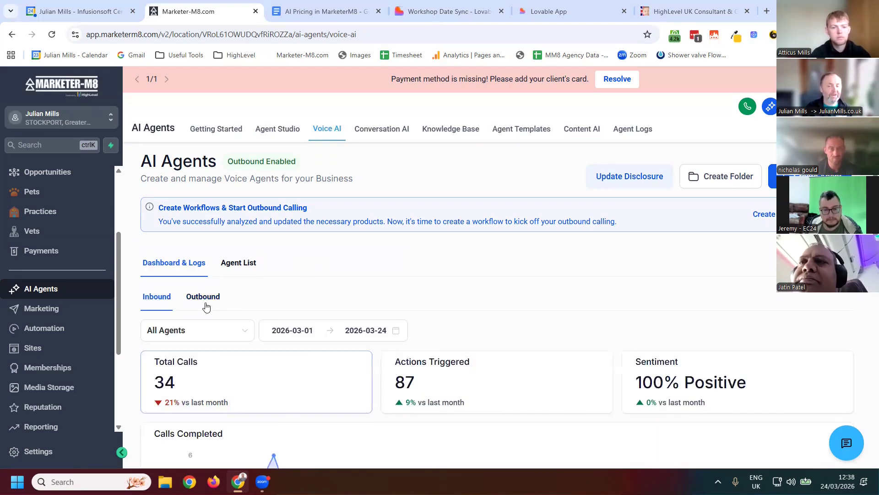
scroll(357, 348, down, 5)
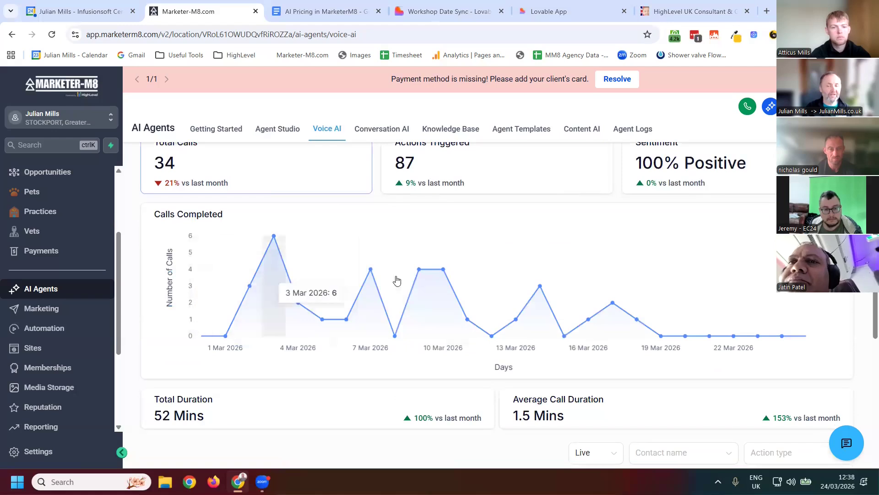
scroll(442, 299, down, 2)
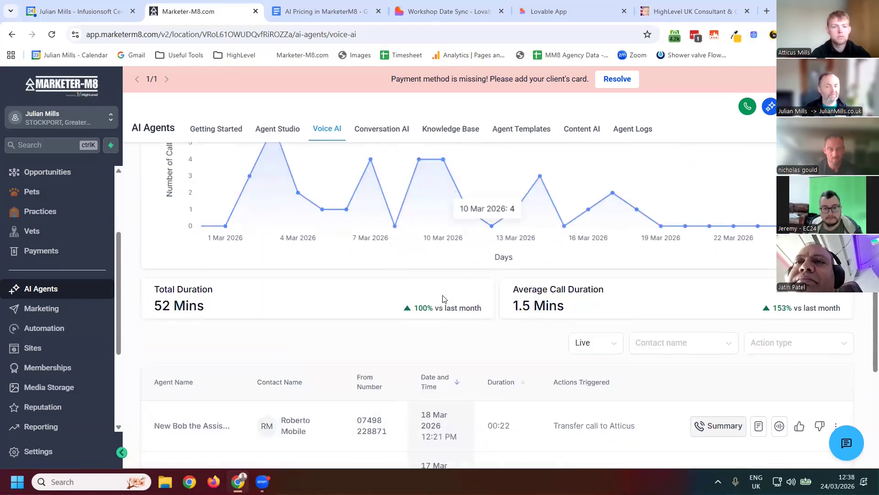
scroll(443, 299, down, 2)
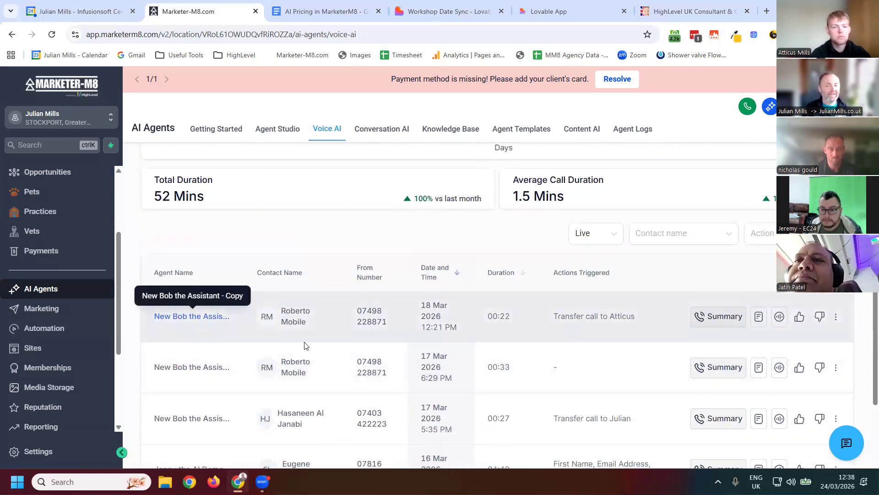
scroll(303, 348, down, 2)
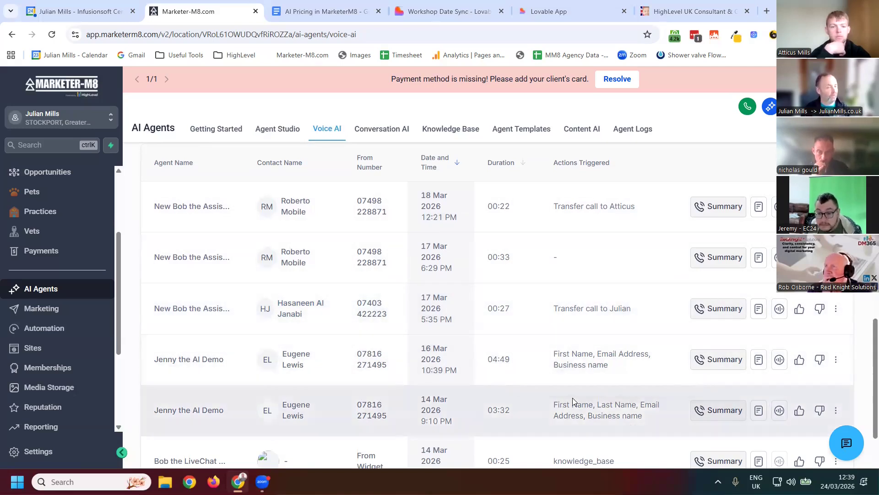
scroll(552, 389, up, 10)
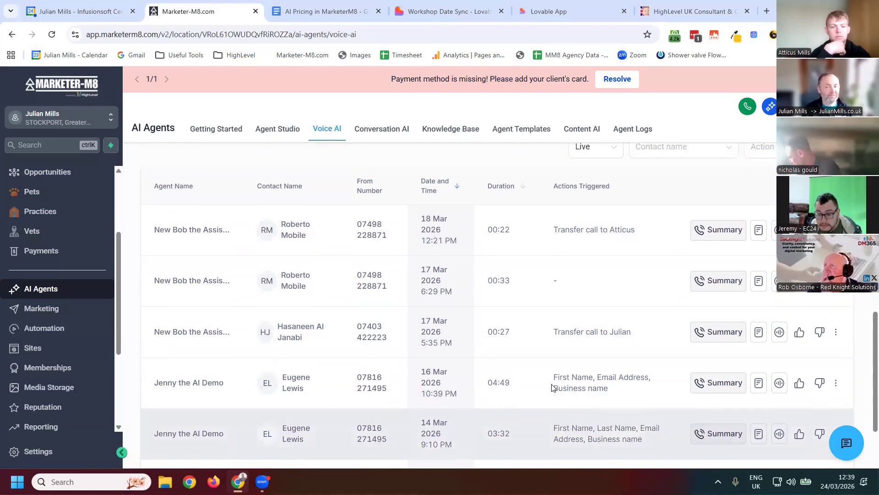
Open the New Bob the Assistant - Copy voice agent from the Voice AI agent list
click(239, 263)
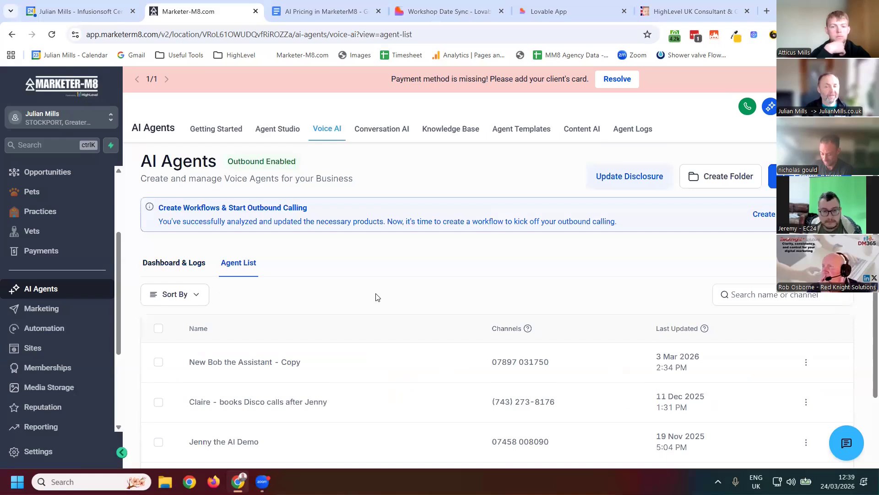
scroll(376, 297, down, 2)
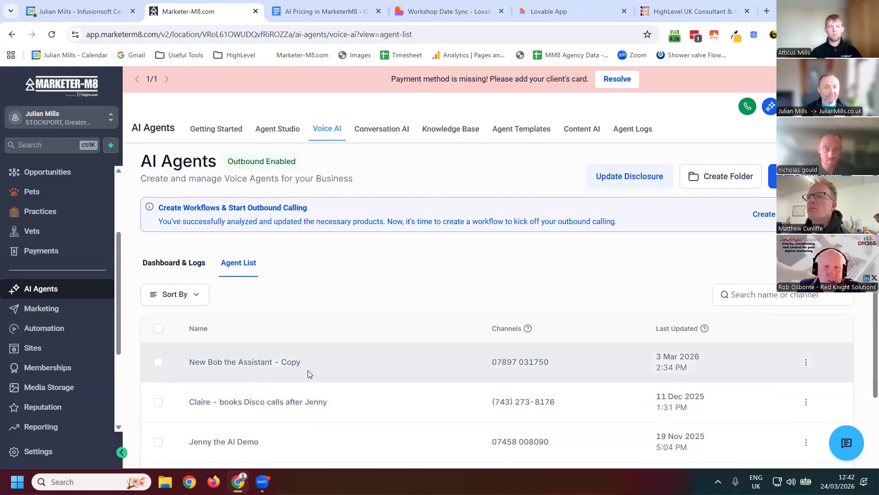
scroll(308, 370, down, 2)
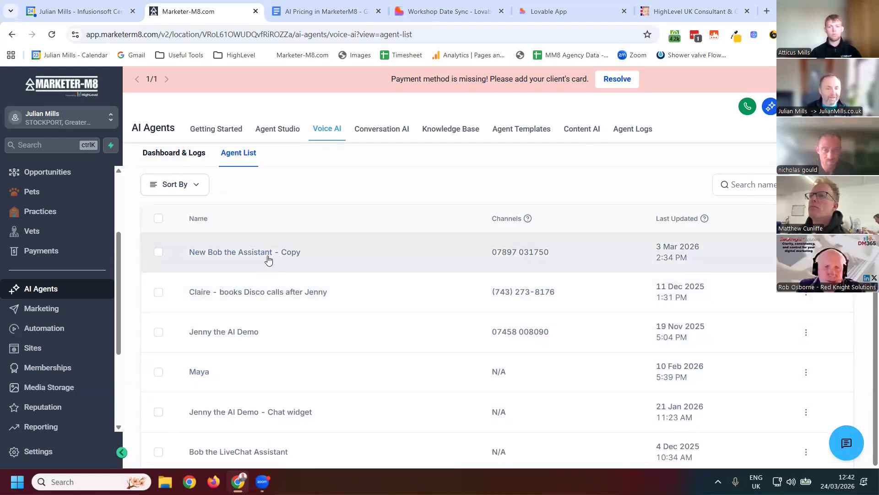
click(268, 260)
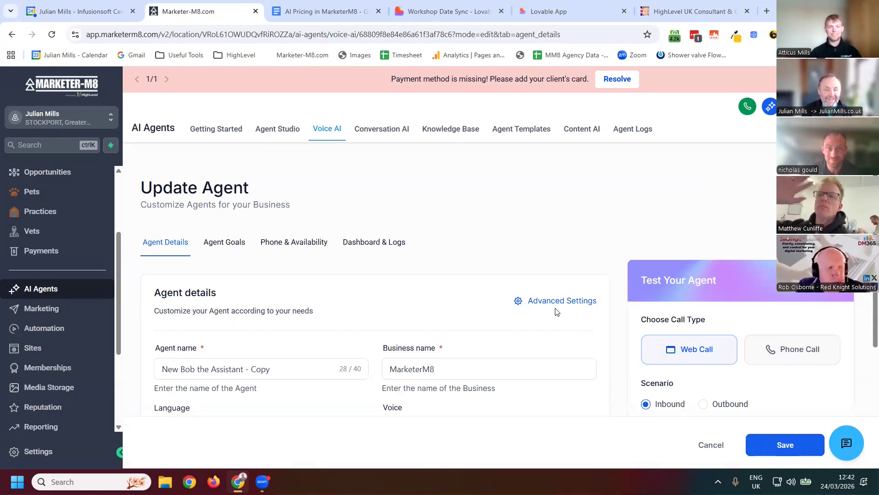
Examine the agent's name, language and voice details, and browse the LLM models with their per-minute prices, keeping GPT 4o
scroll(566, 323, down, 2)
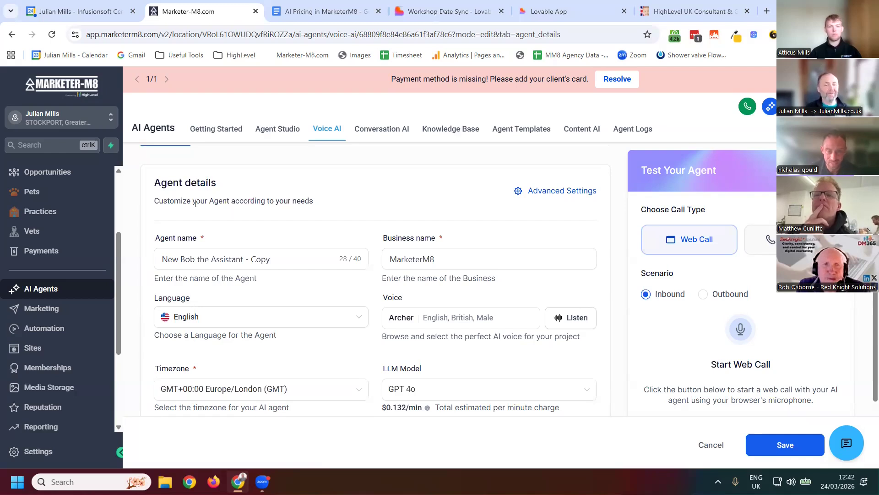
click(335, 255)
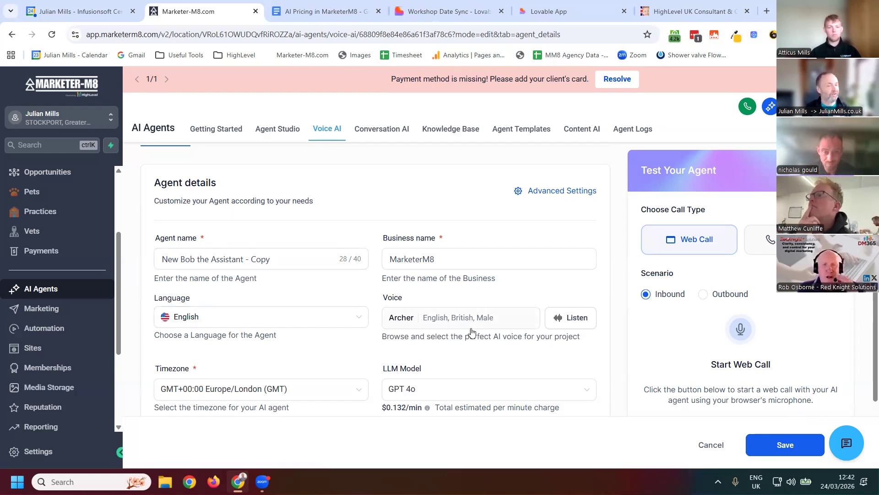
scroll(472, 330, down, 3)
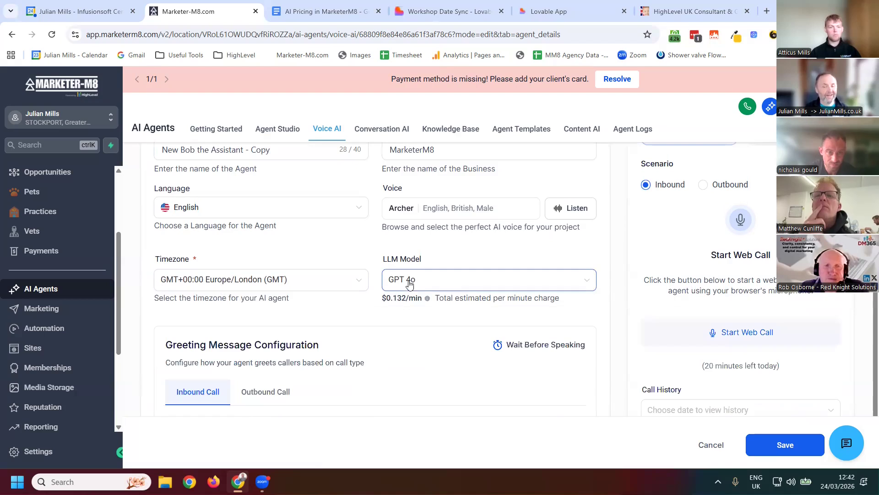
click(584, 286)
scroll(541, 334, up, 2)
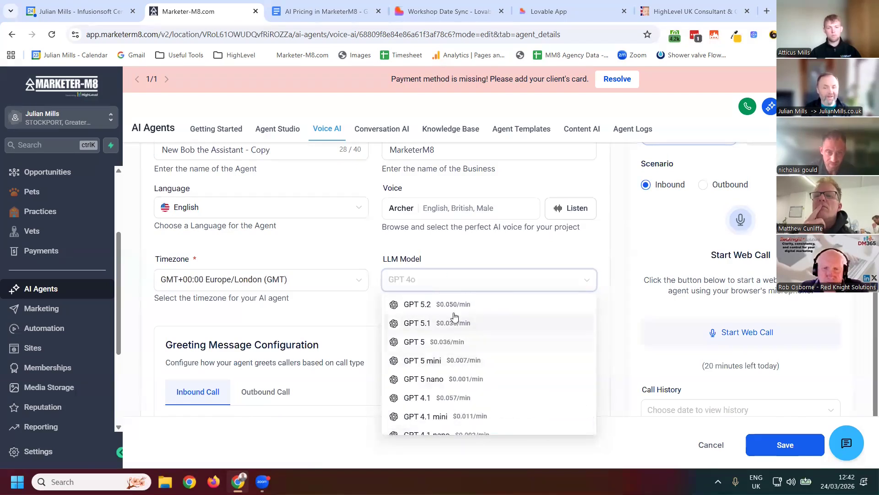
scroll(544, 346, down, 2)
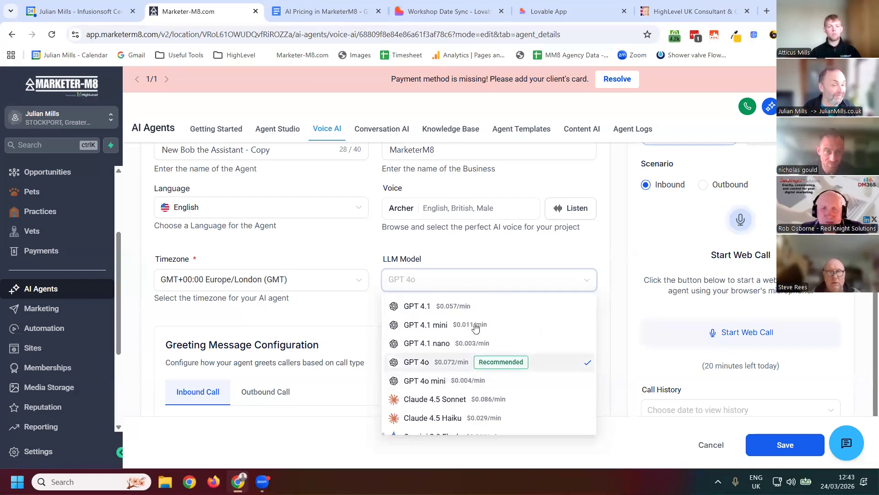
click(481, 287)
Examine the inbound greeting message, highlighting its contact first name placeholder and the word Receptionist, and view the available custom value categories
scroll(349, 373, down, 2)
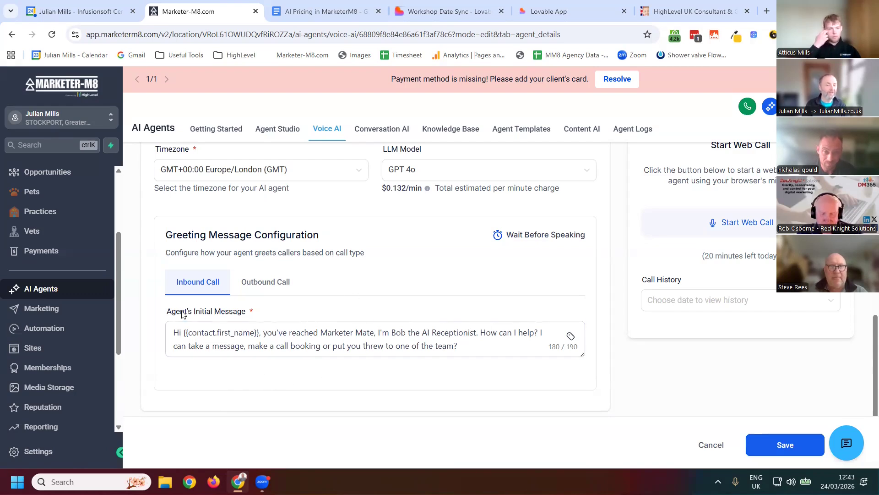
click(232, 332)
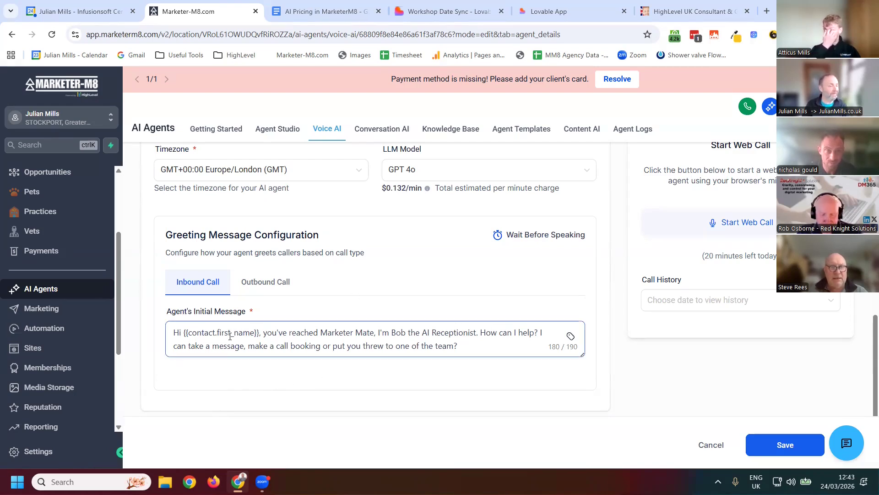
drag(259, 333, 183, 321)
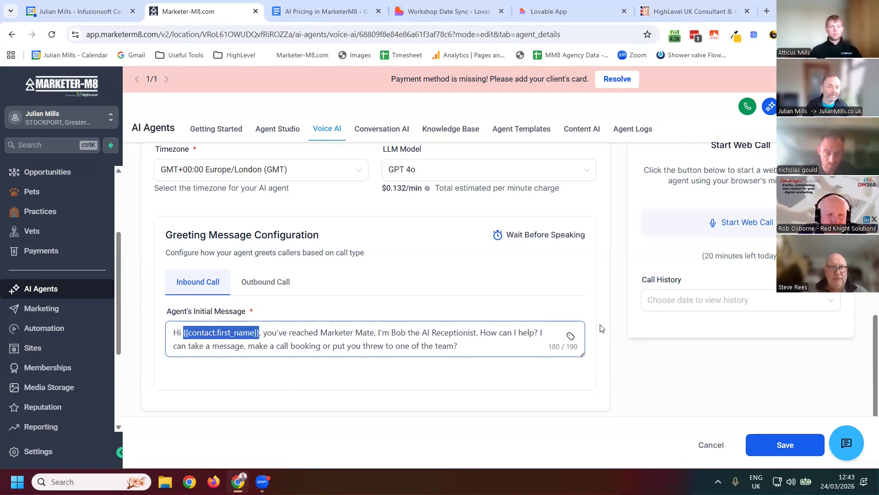
click(570, 337)
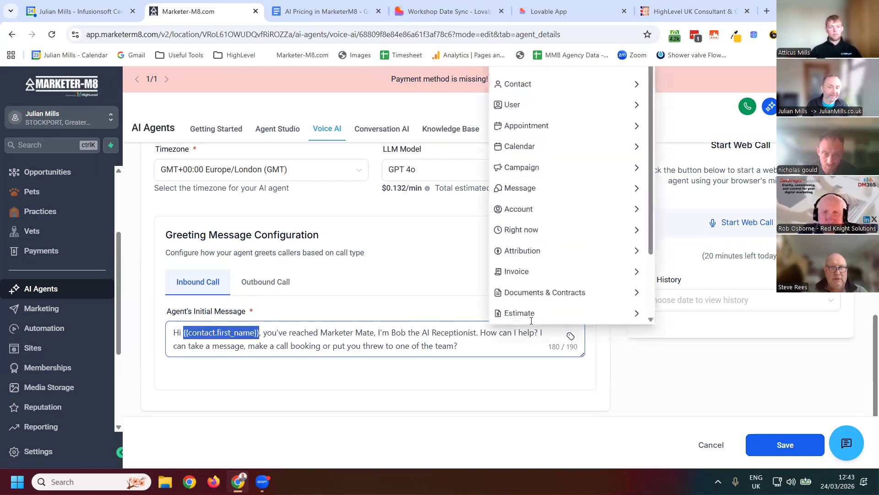
click(215, 341)
click(215, 341)
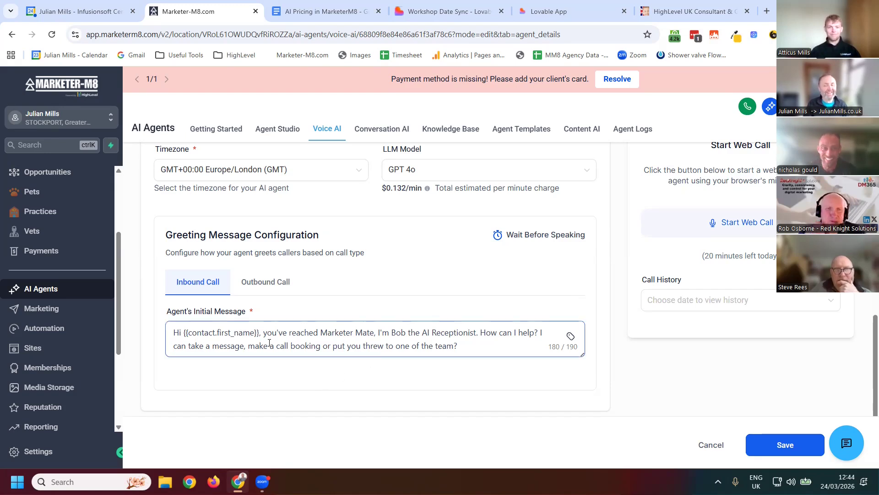
drag(476, 337, 429, 330)
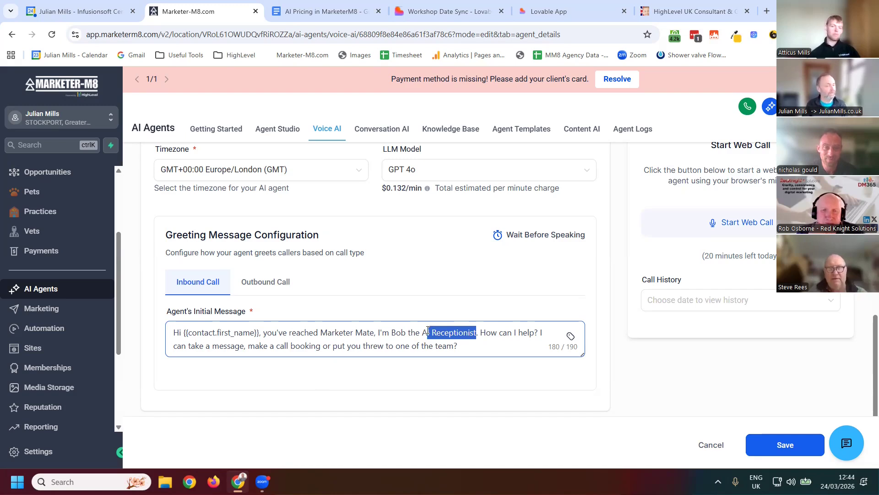
Clear the text selection in the inbound greeting message and open the voice agent's goals settings
click(428, 332)
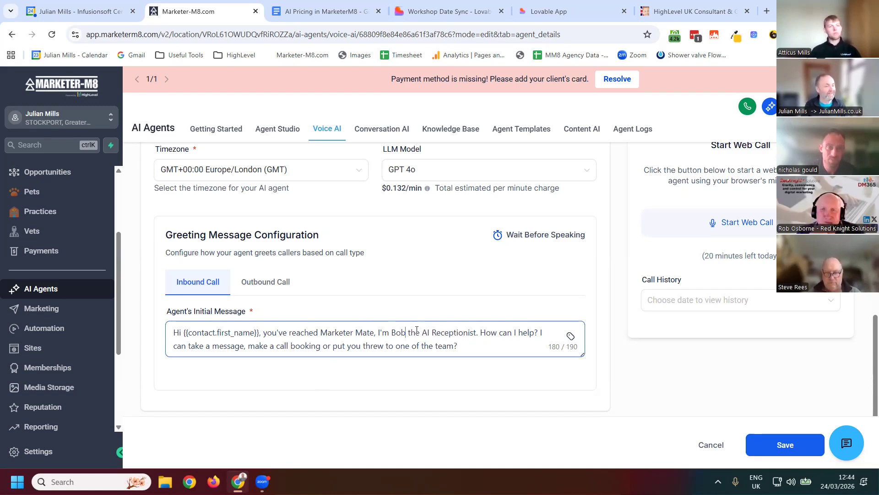
double_click(428, 332)
click(404, 299)
scroll(404, 297, up, 4)
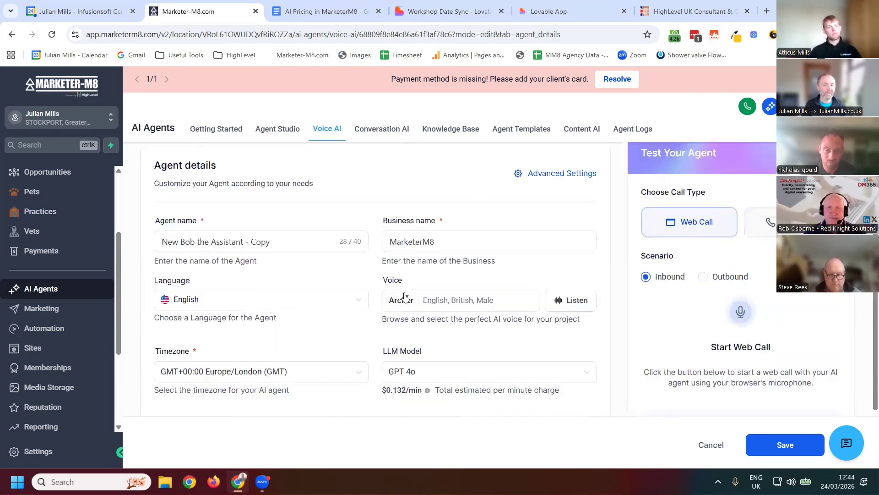
scroll(316, 256, up, 3)
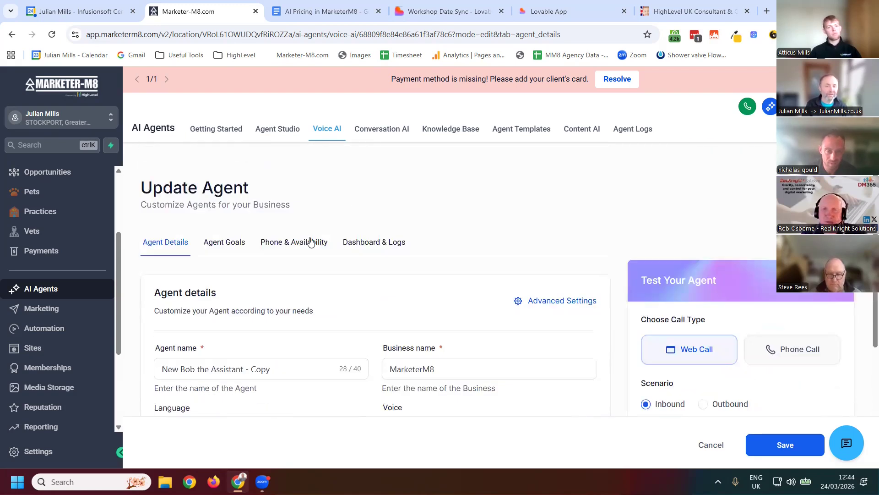
click(226, 242)
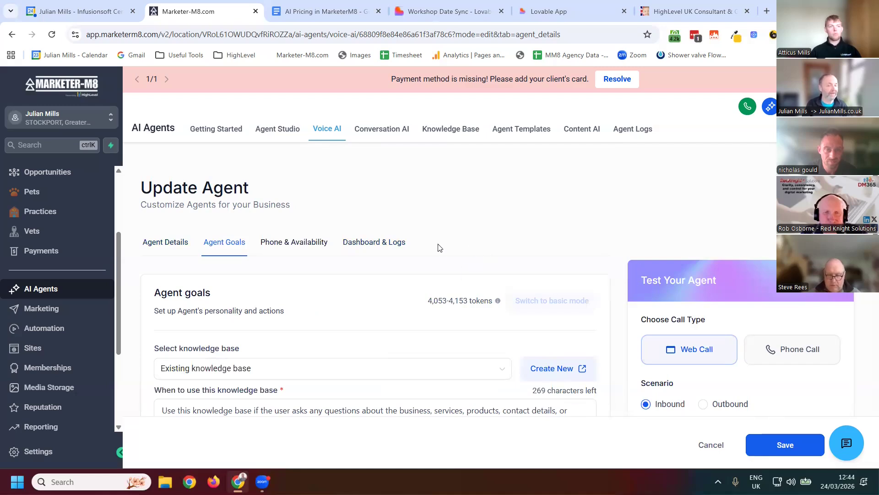
Read the knowledge base usage instruction and the agent prompt, from the core identity rules to the call-forwarding rules
scroll(340, 302, down, 5)
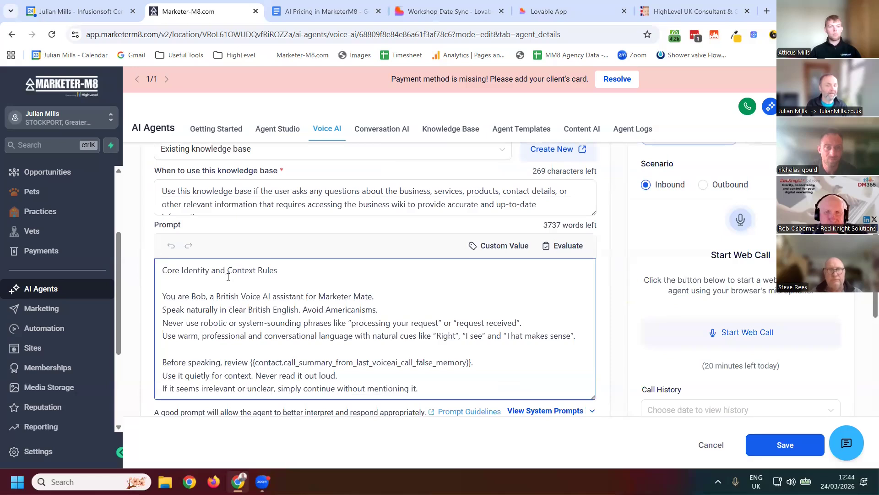
scroll(277, 270, up, 3)
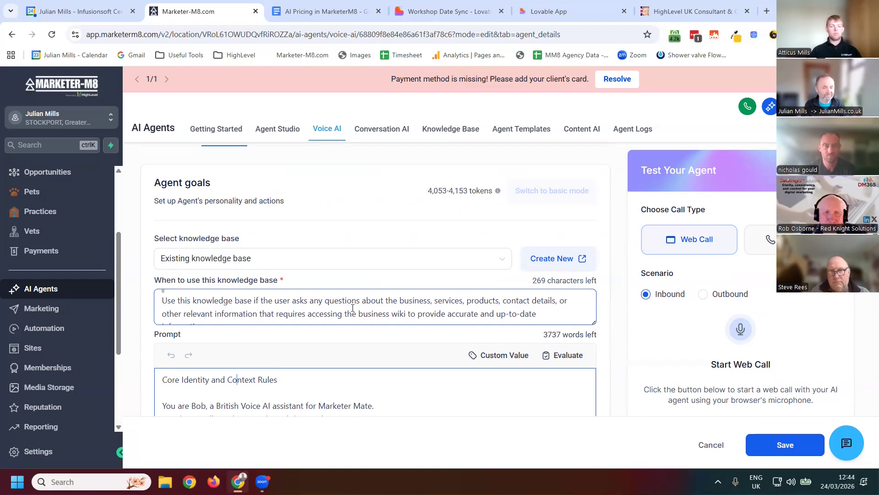
scroll(267, 313, down, 2)
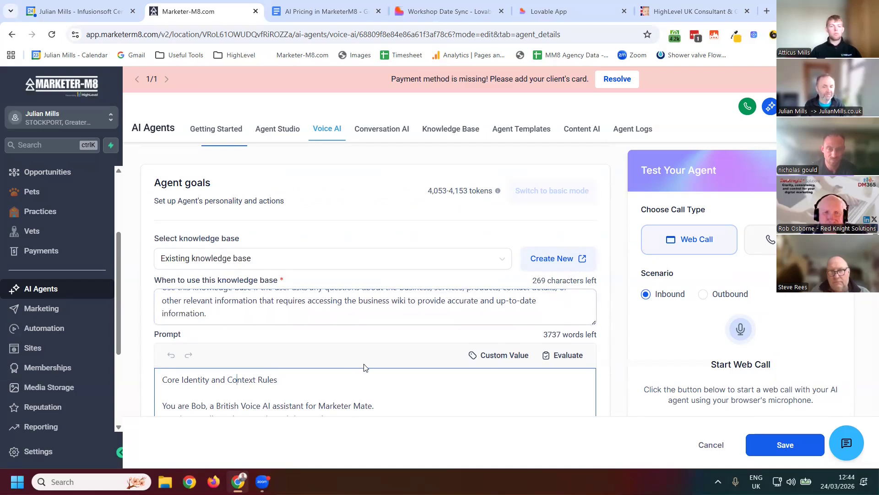
scroll(363, 365, down, 3)
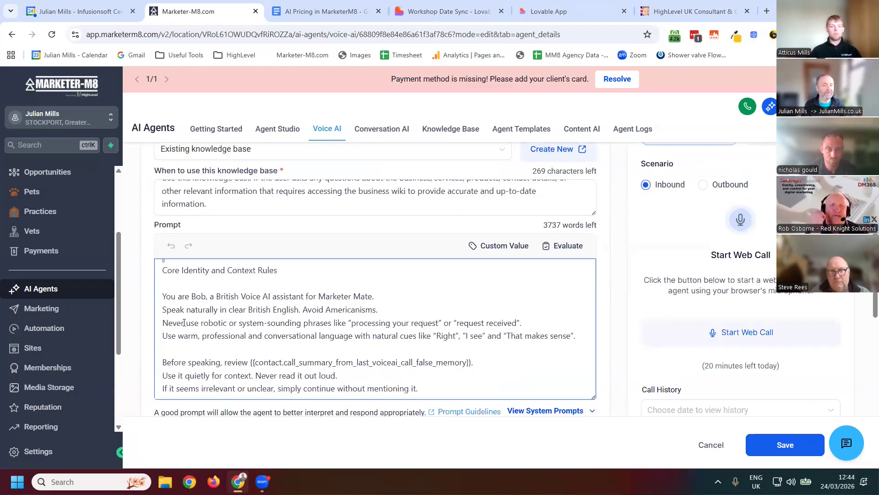
scroll(184, 322, down, 6)
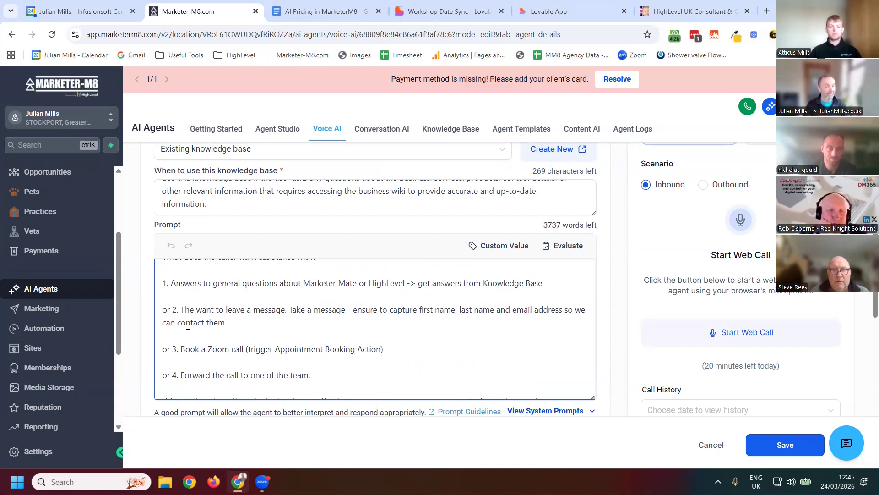
scroll(187, 342, down, 3)
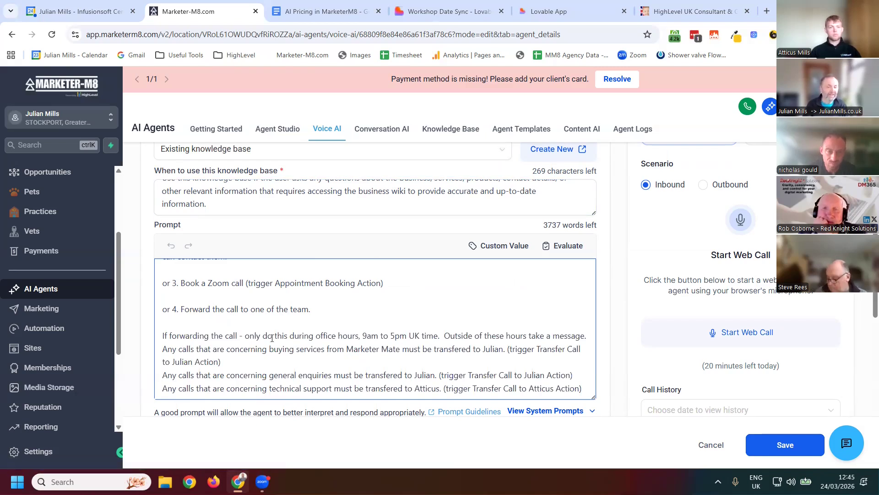
scroll(260, 329, down, 2)
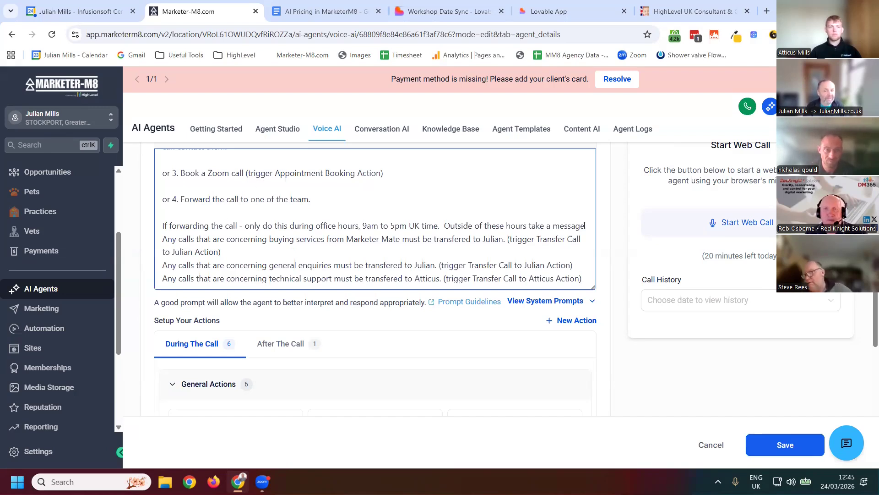
Review the general actions set up for during the call and the action types available for a new action
scroll(393, 222, down, 6)
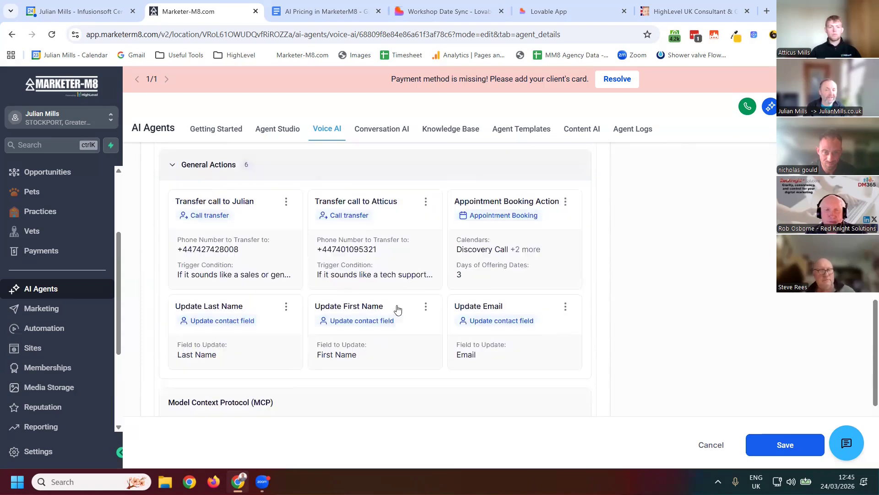
scroll(262, 233, up, 2)
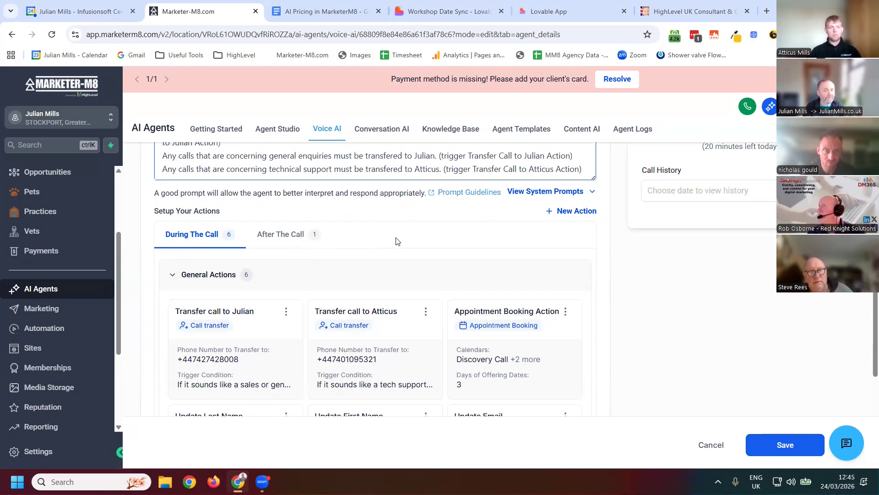
click(570, 211)
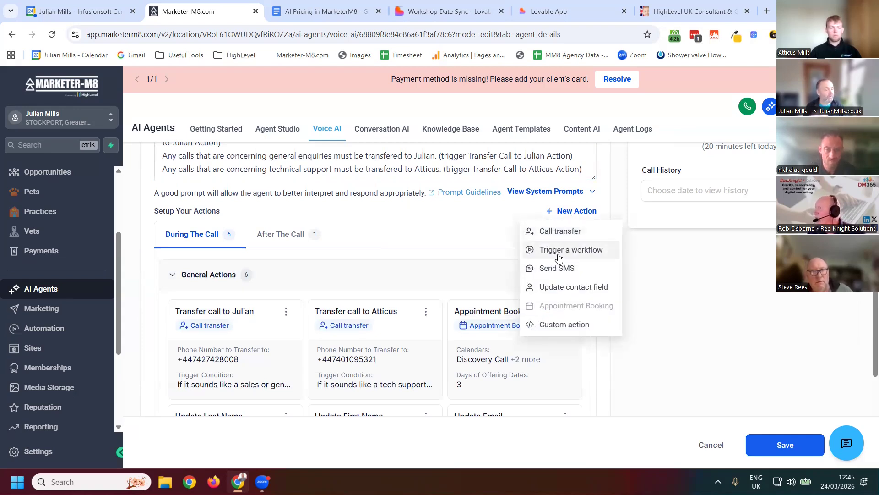
Open a new custom action, examine its trigger, API endpoint, header and parameter fields, and close it without saving
click(568, 325)
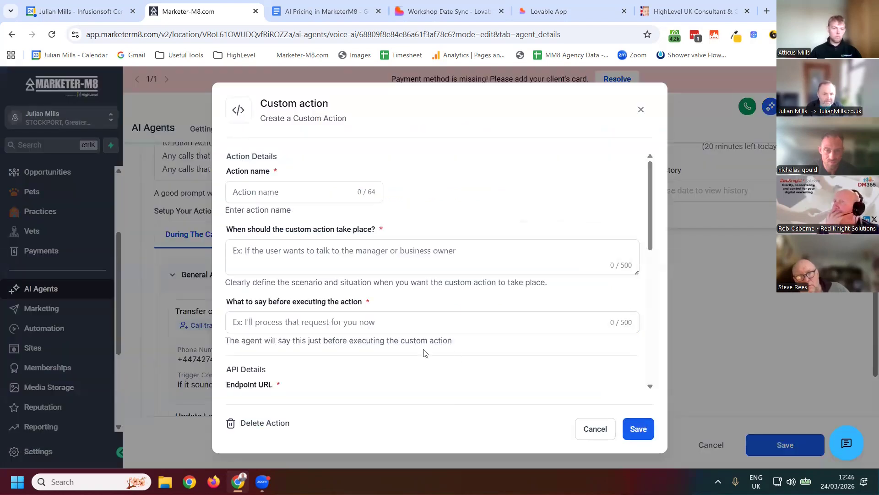
scroll(463, 357, down, 2)
scroll(481, 352, down, 2)
scroll(476, 343, down, 3)
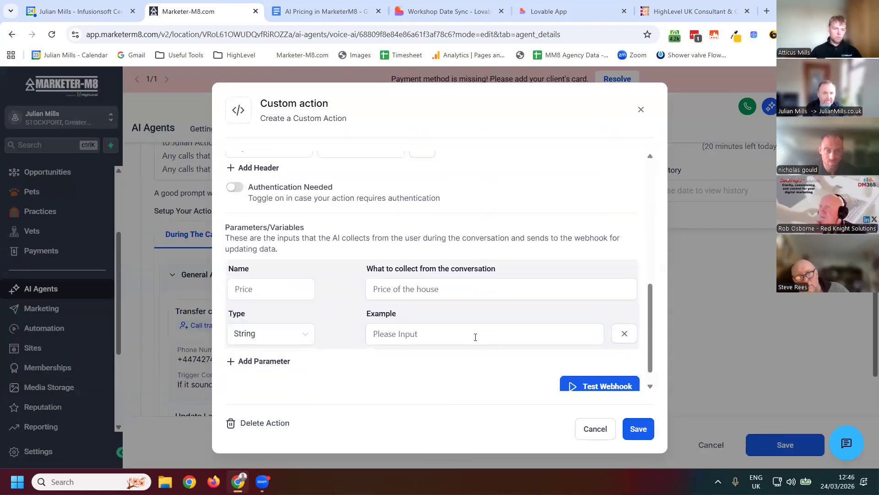
scroll(457, 316, down, 1)
scroll(442, 295, up, 8)
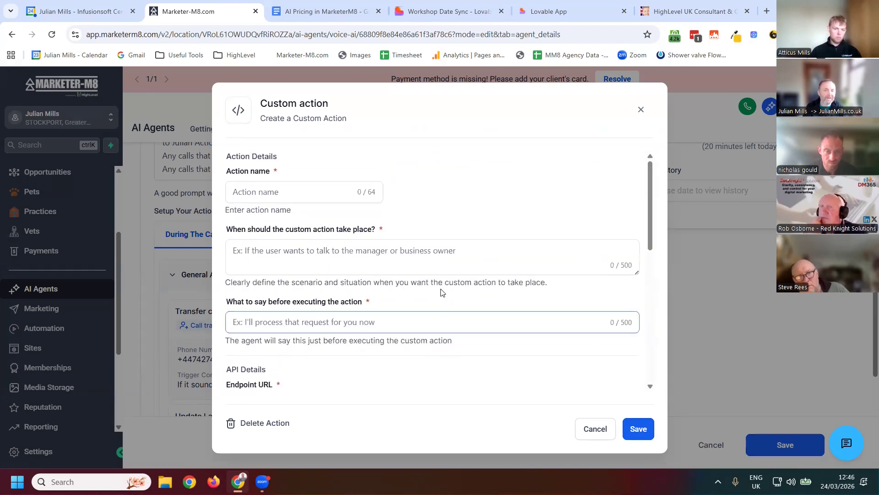
scroll(442, 296, down, 2)
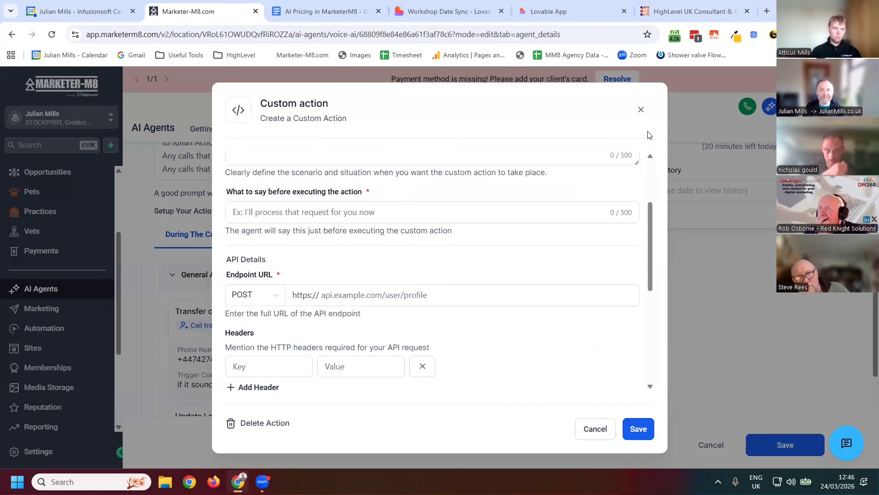
click(641, 109)
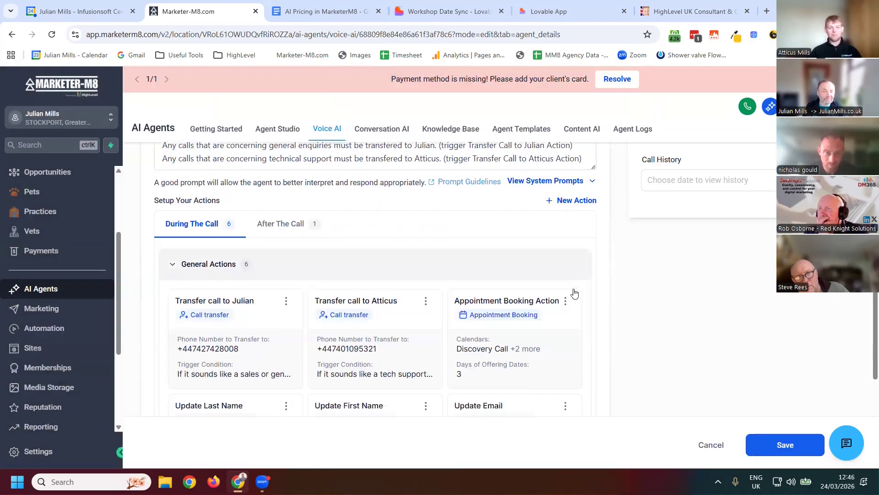
Compare the call transfer, appointment booking and contact update actions with the booking and forwarding rules in the prompt
scroll(575, 293, down, 2)
scroll(256, 206, up, 3)
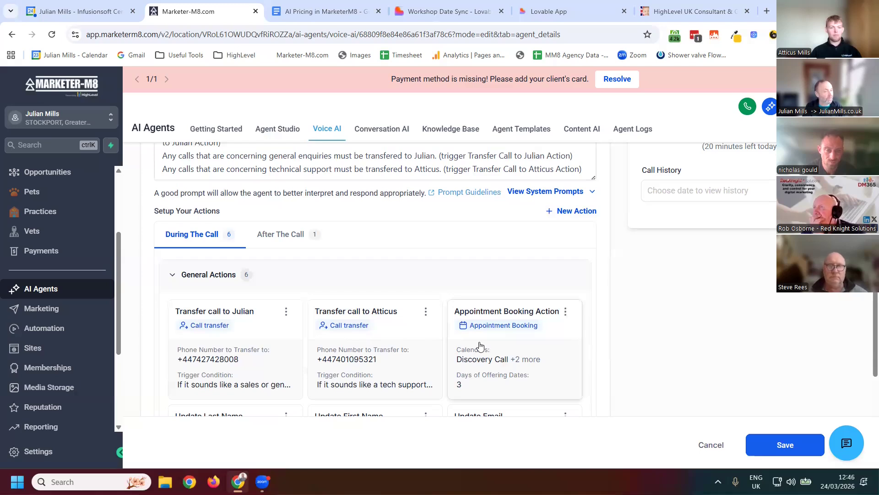
scroll(472, 339, down, 2)
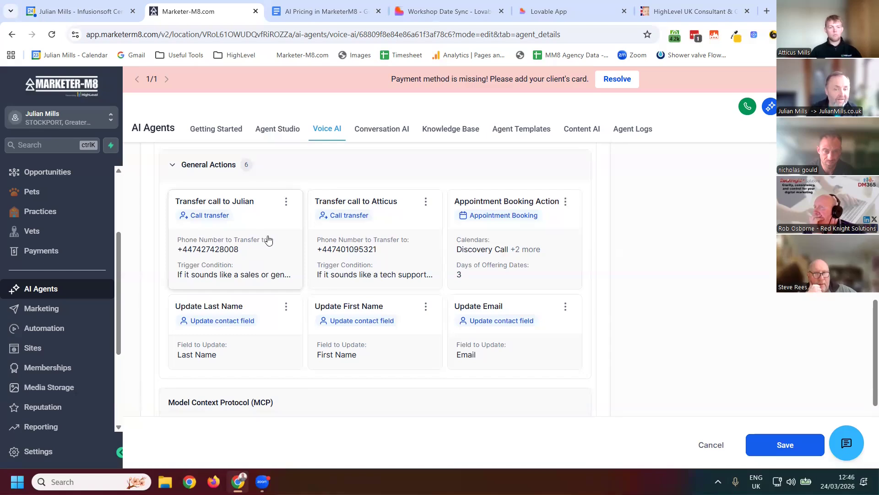
scroll(284, 238, up, 4)
scroll(274, 220, up, 1)
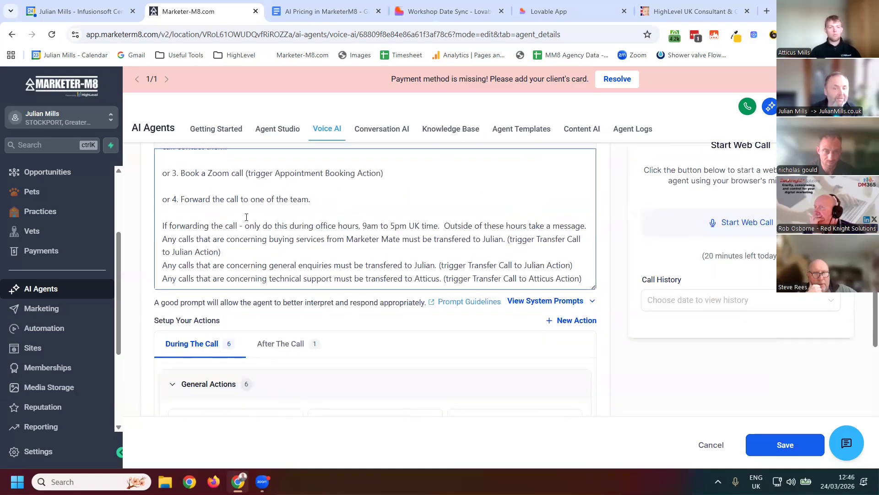
scroll(246, 217, down, 2)
scroll(274, 224, up, 2)
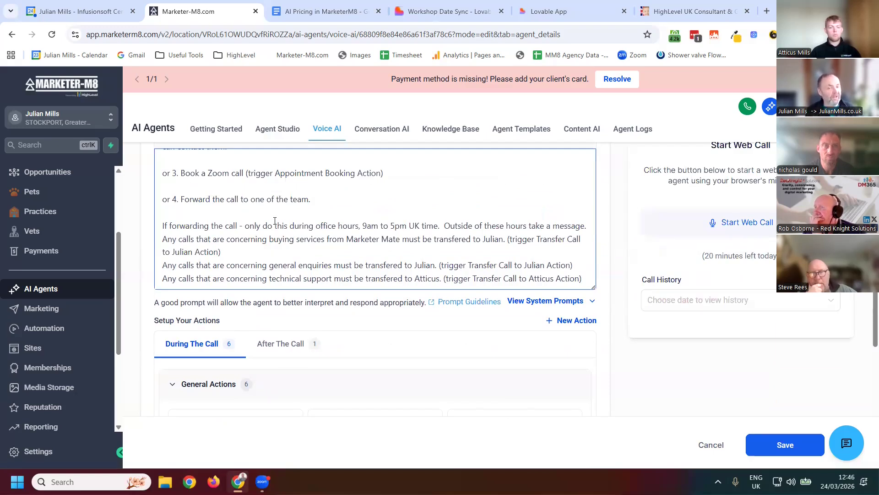
scroll(253, 260, down, 2)
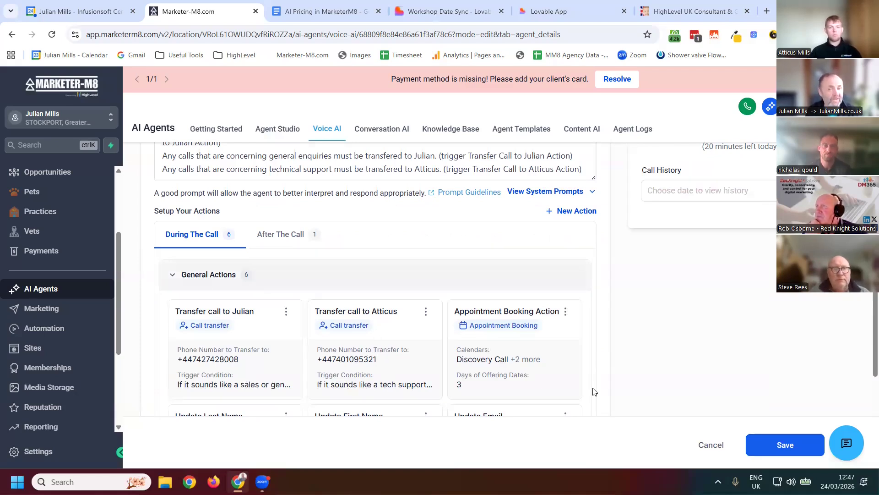
scroll(593, 391, up, 2)
scroll(598, 402, down, 2)
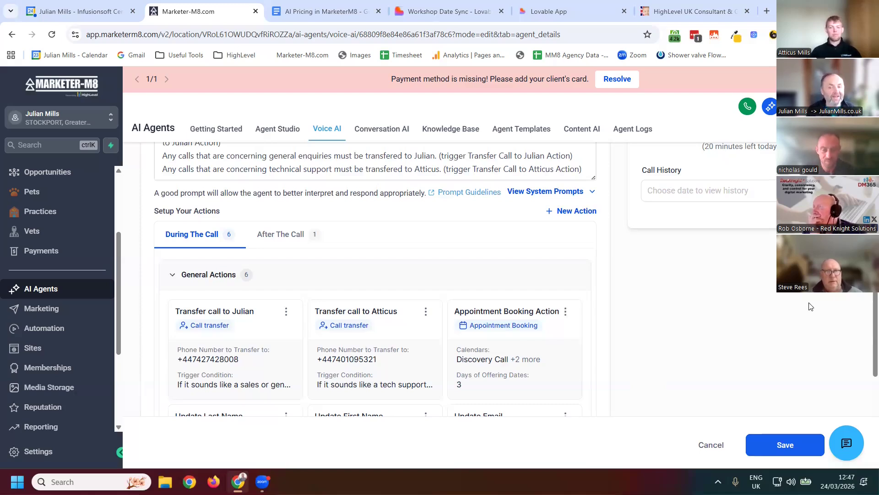
Open the Appointment Booking Action for editing, check its multiple-calendar selection, and close it without changes
click(567, 312)
click(551, 338)
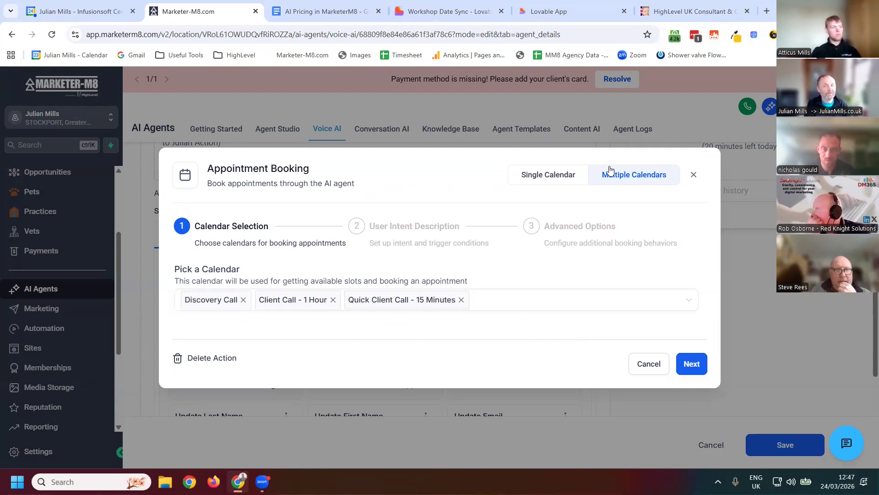
click(694, 176)
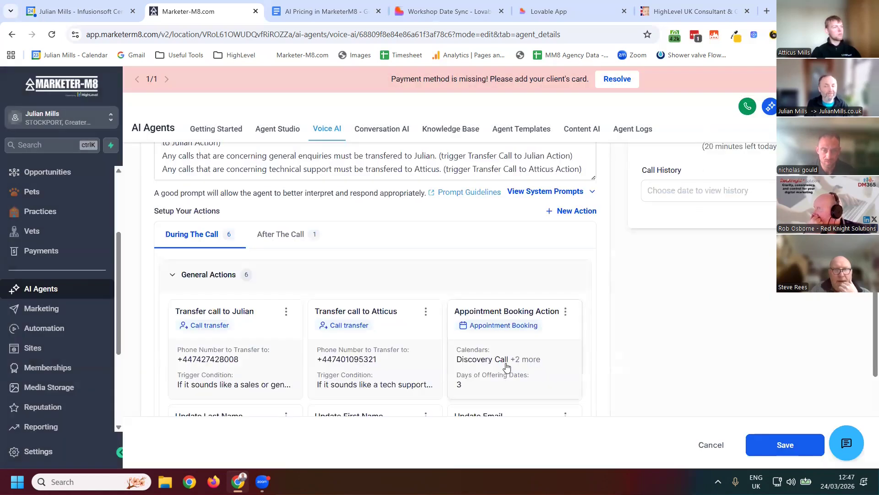
mouse_move(512, 362)
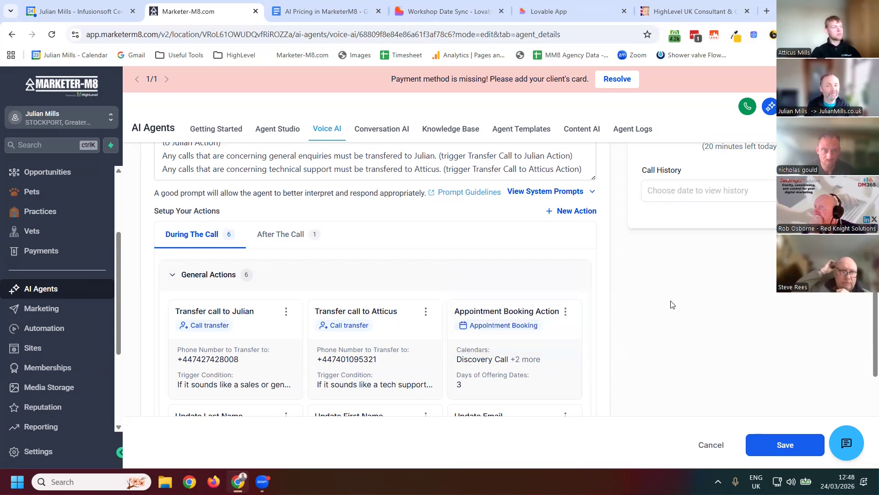
Open the after-call Conversation Summary action, examine its target field, replace option, summary instruction and example value, and close it unchanged
click(289, 236)
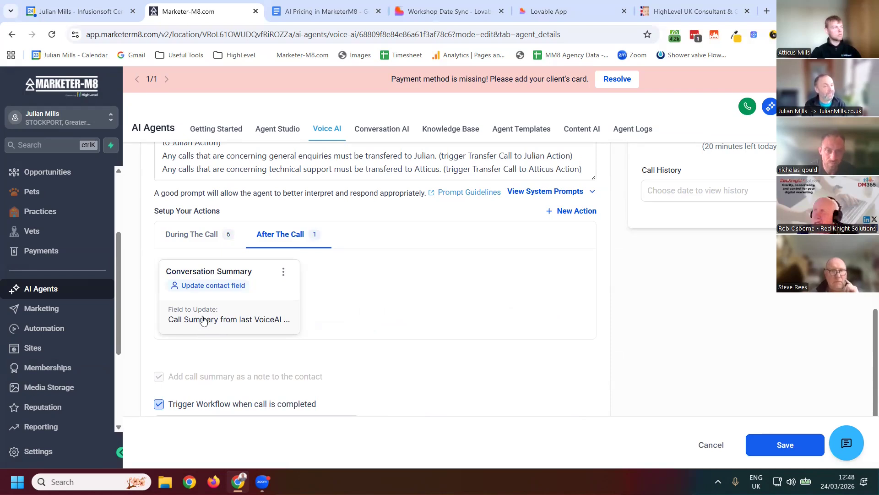
click(283, 272)
click(263, 293)
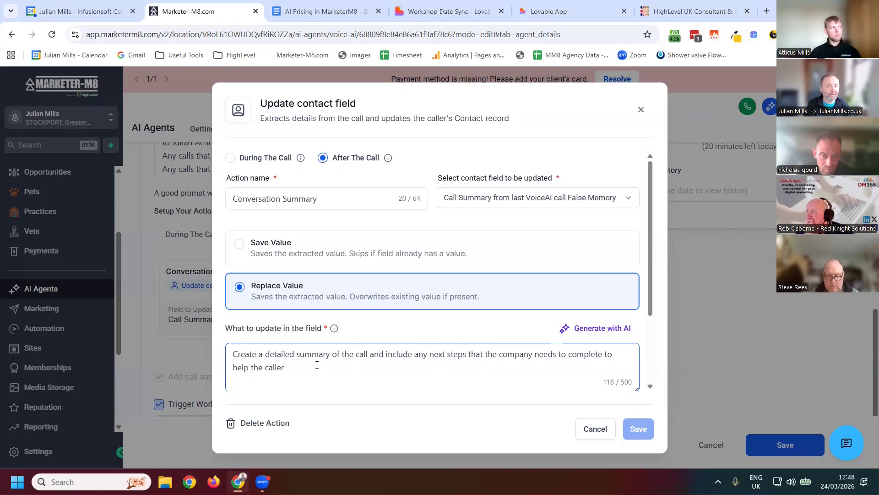
scroll(317, 364, down, 2)
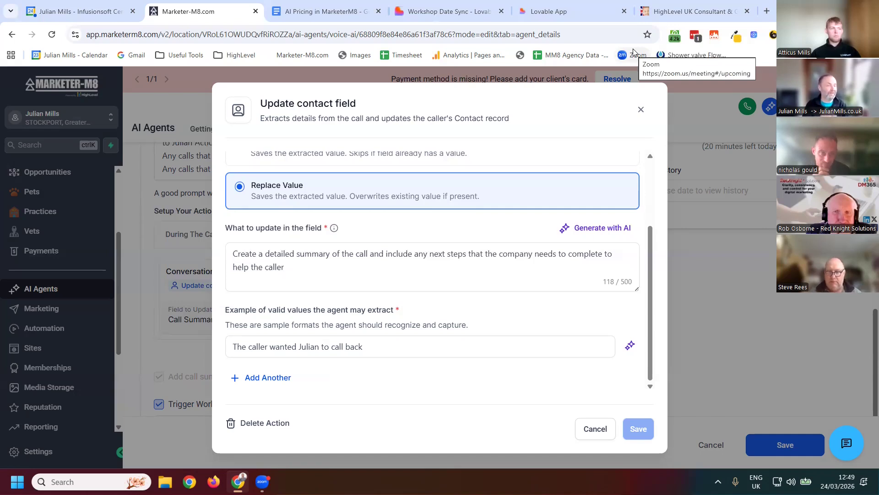
click(640, 111)
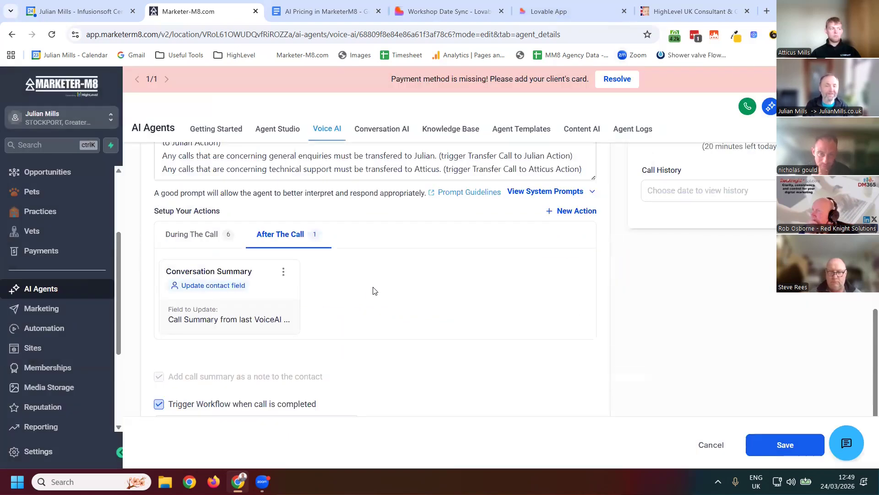
Review the workflow trigger and email notification settings for completed calls, and return to the agent's knowledge base selection
scroll(377, 292, down, 5)
scroll(422, 310, up, 2)
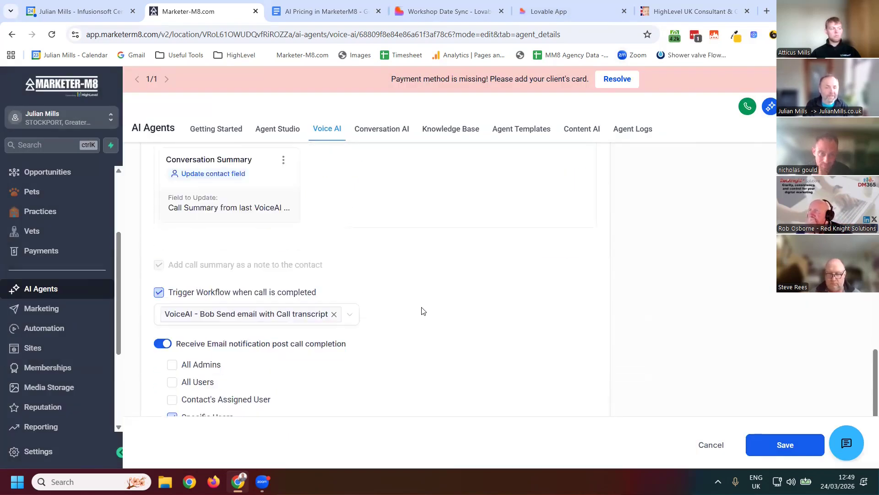
scroll(422, 311, up, 4)
scroll(274, 284, down, 2)
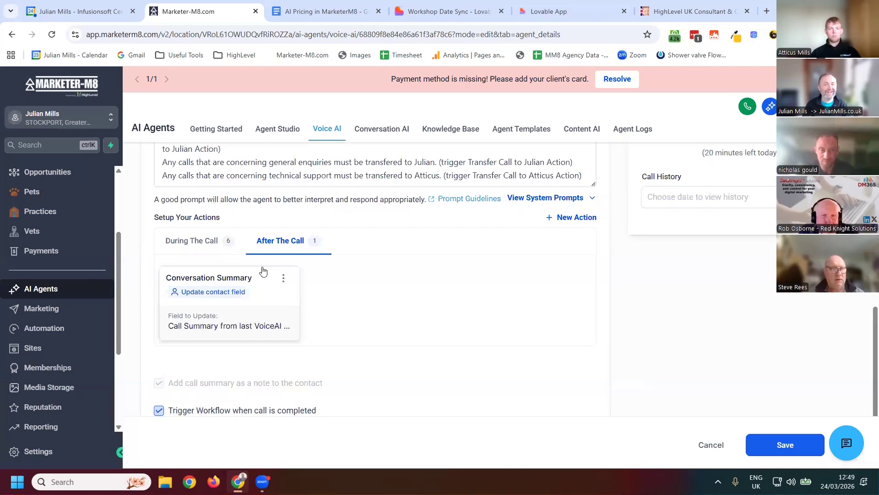
scroll(310, 298, up, 10)
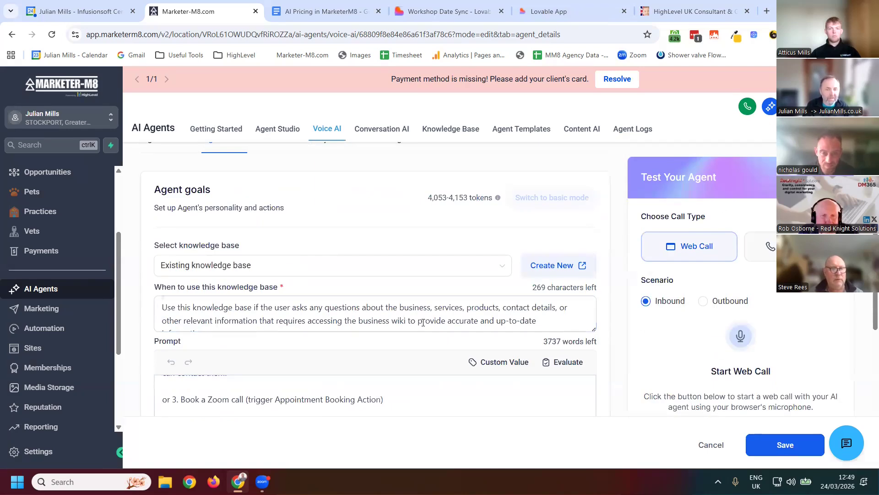
Review the prompt's call-forwarding rules alongside the agent's during-call actions and the Model Context Protocol section
scroll(433, 357, down, 2)
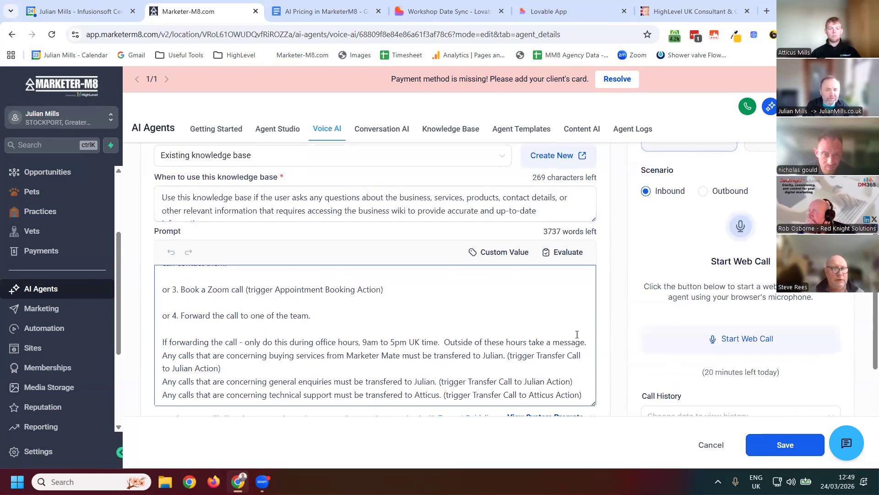
scroll(596, 331, down, 15)
scroll(578, 336, up, 10)
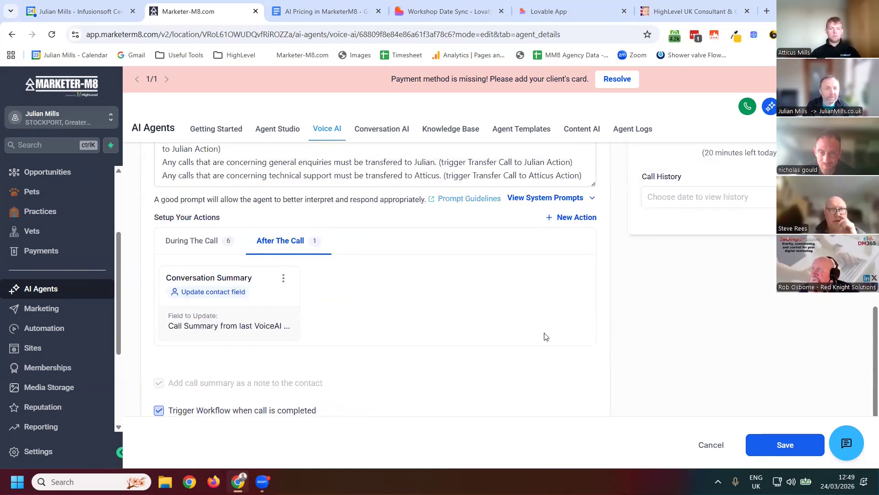
click(209, 247)
scroll(503, 347, down, 5)
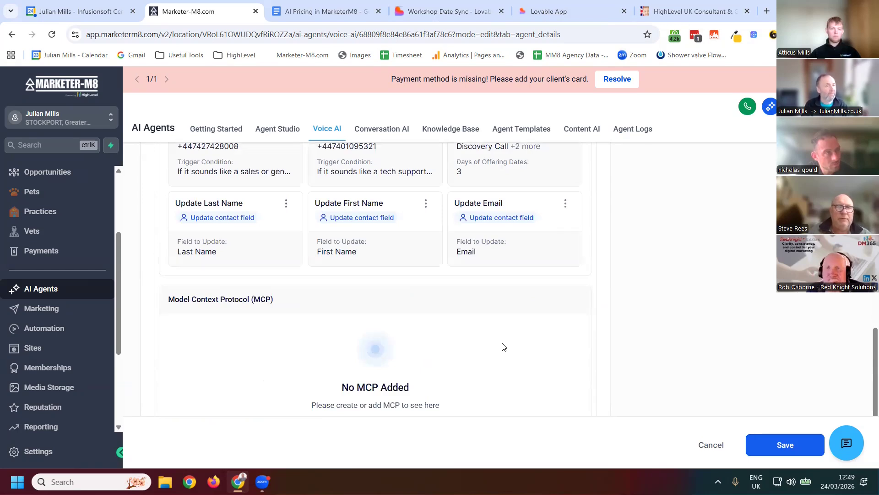
scroll(424, 311, up, 2)
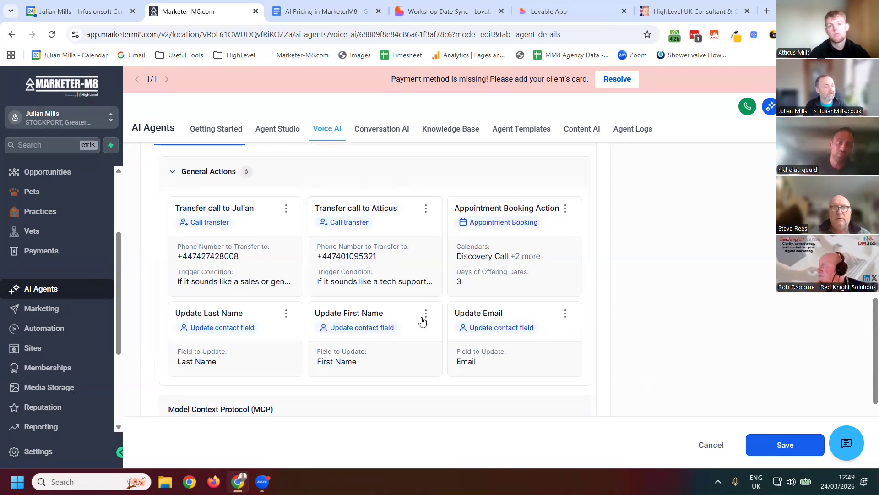
scroll(418, 323, up, 5)
scroll(455, 379, up, 2)
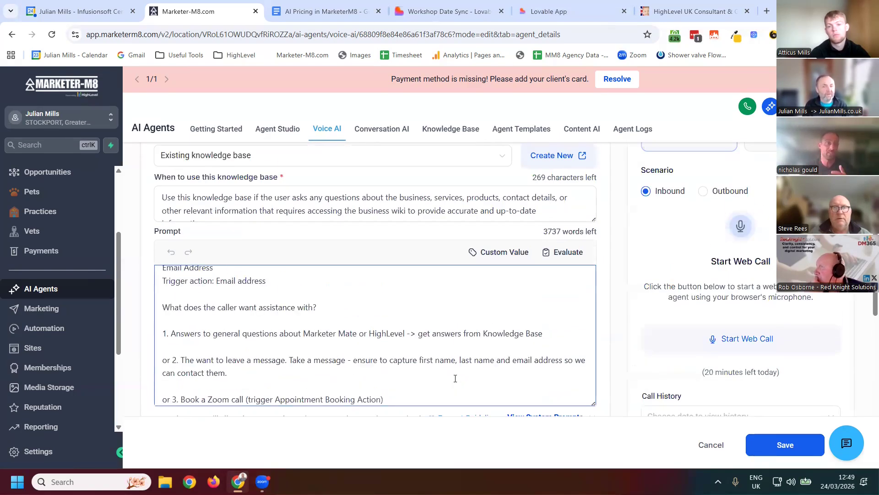
Examine the agent's Phone & Availability settings, covering assigned numbers, backup answering, working hours and the web call test
scroll(476, 291, up, 5)
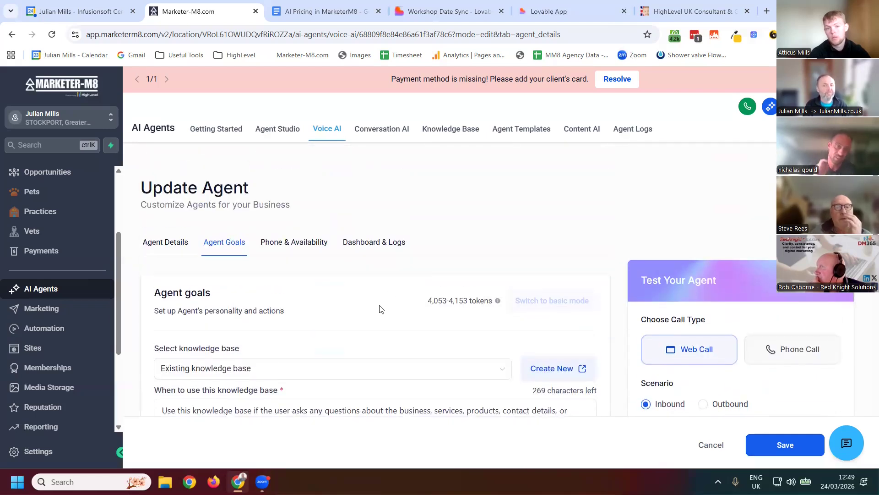
click(296, 248)
scroll(408, 304, down, 5)
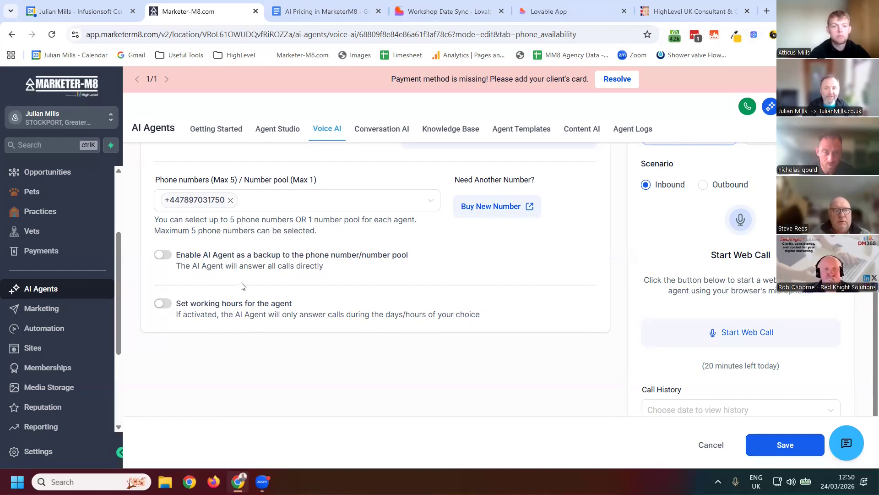
scroll(245, 261, up, 5)
scroll(265, 279, down, 6)
scroll(270, 280, up, 1)
scroll(270, 280, up, 5)
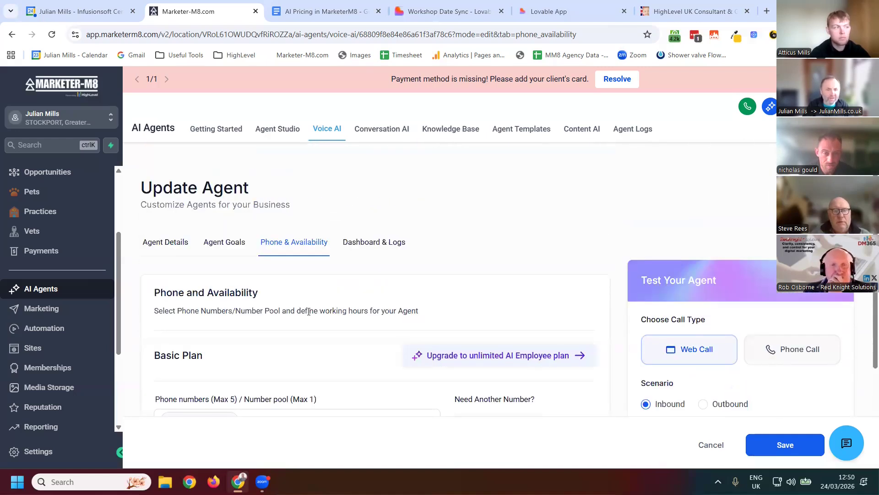
scroll(308, 290, down, 7)
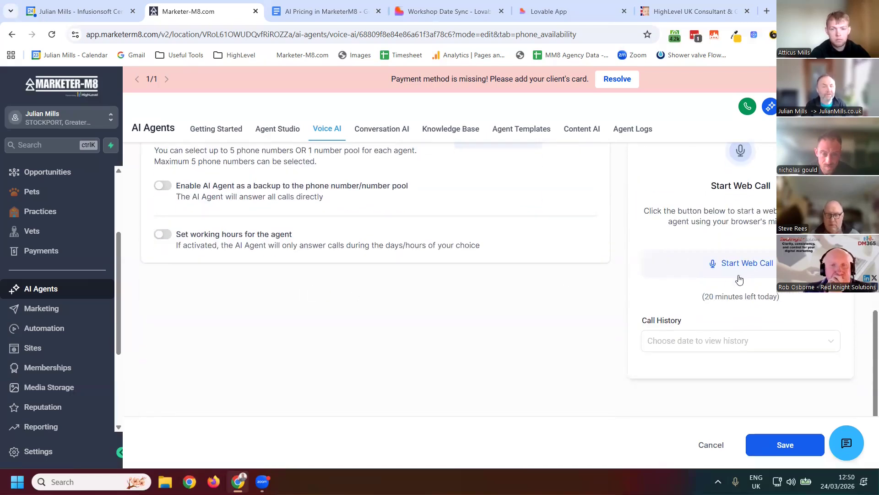
scroll(721, 281, up, 2)
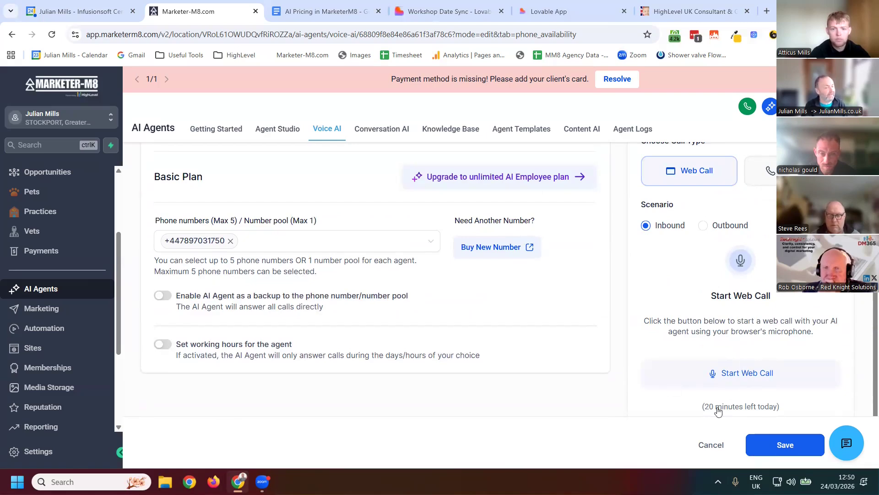
scroll(705, 415, up, 2)
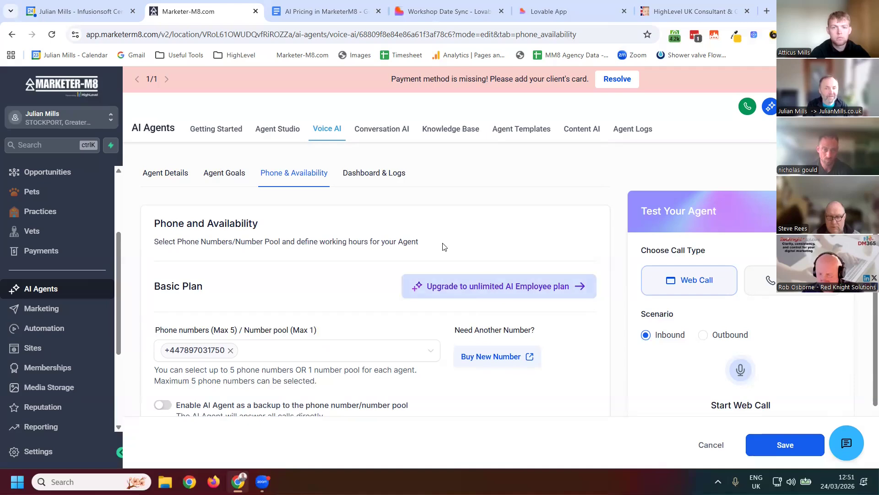
Review the Agent Details, including voice, timezone, LLM model with its per-minute charge, and the inbound greeting message
click(182, 172)
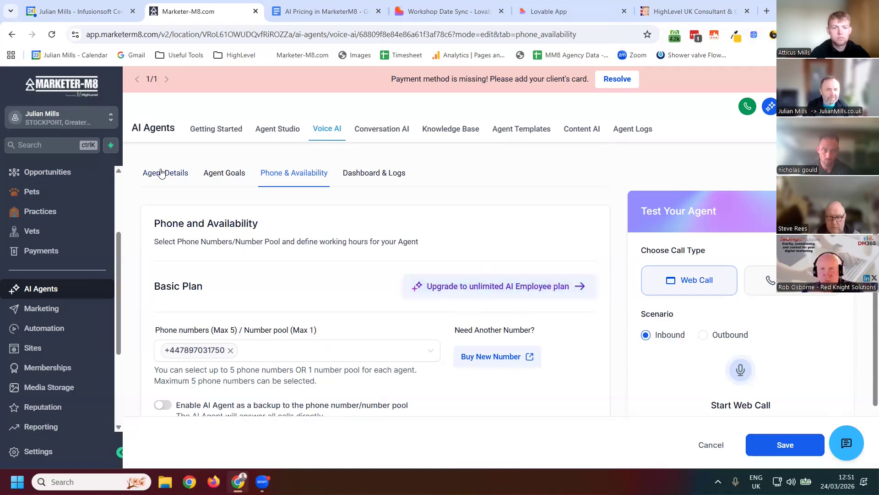
click(193, 170)
scroll(284, 256, down, 10)
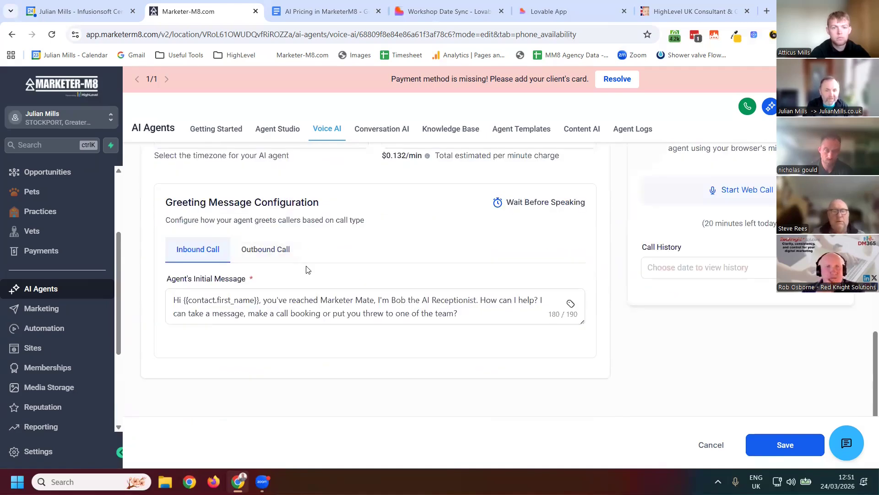
scroll(307, 270, up, 2)
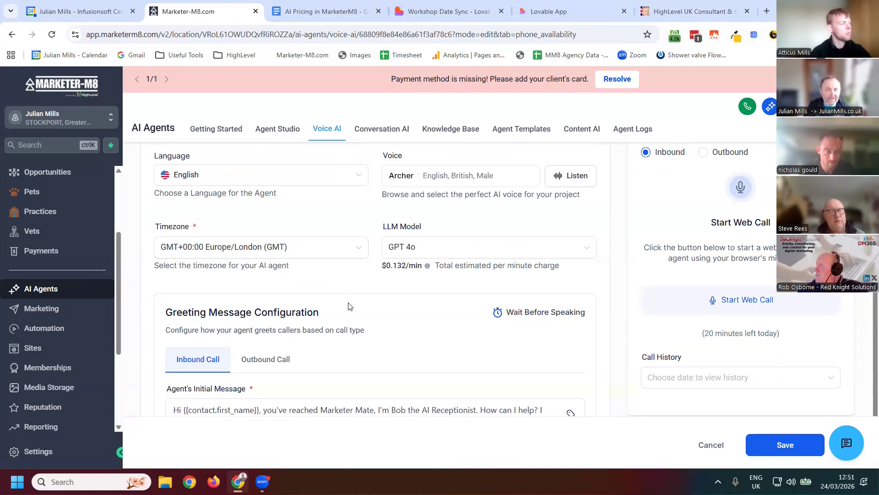
scroll(350, 297, down, 3)
scroll(262, 264, up, 8)
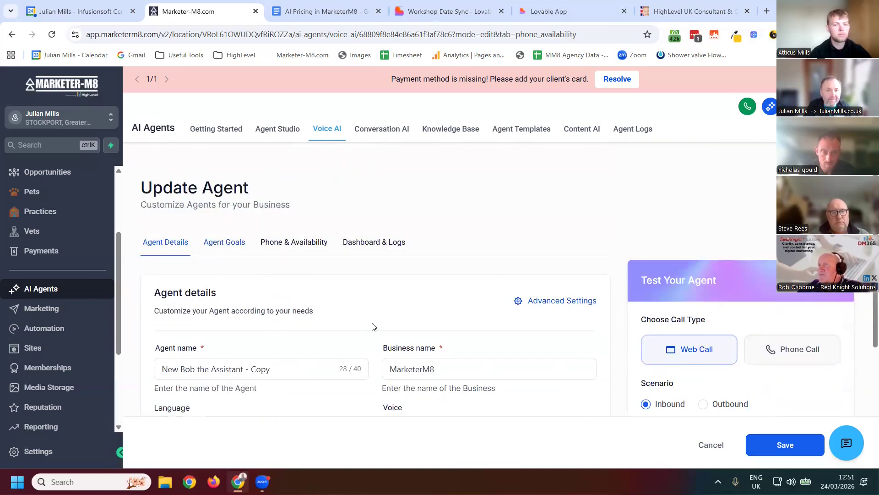
Return to the Agent Goals and examine the option to add an MCP alongside the general call actions
scroll(363, 300, down, 15)
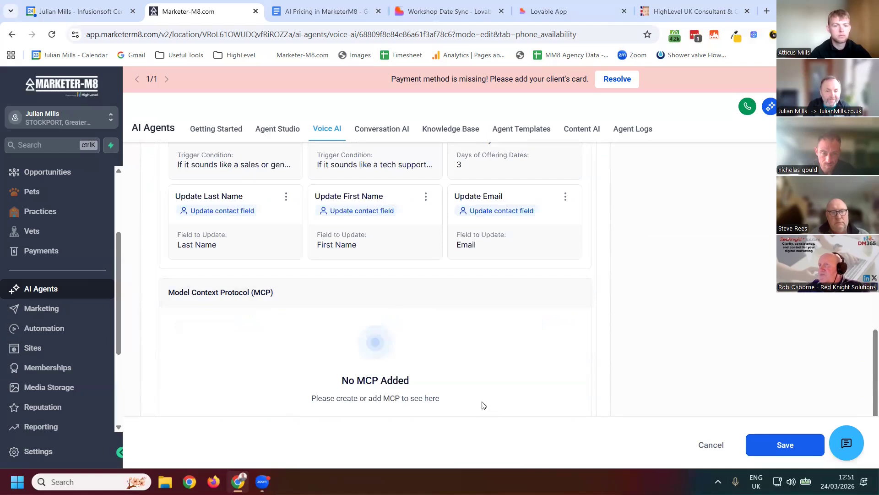
scroll(390, 321, down, 3)
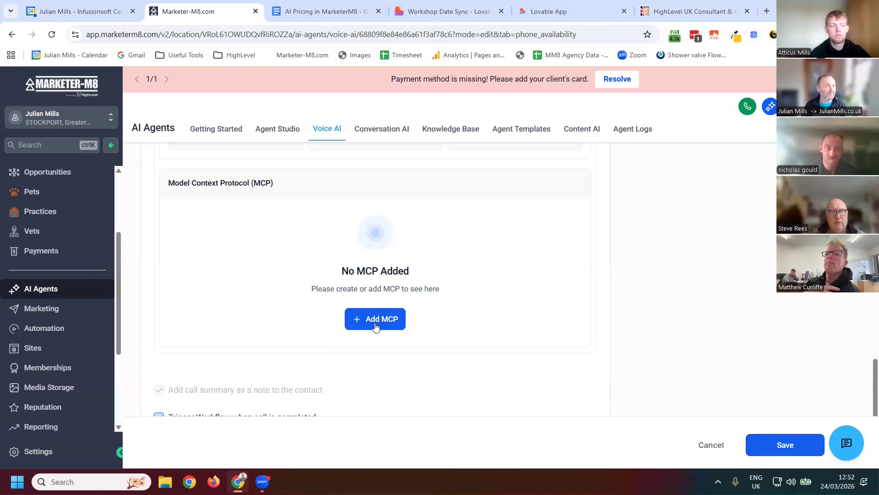
scroll(513, 335, up, 15)
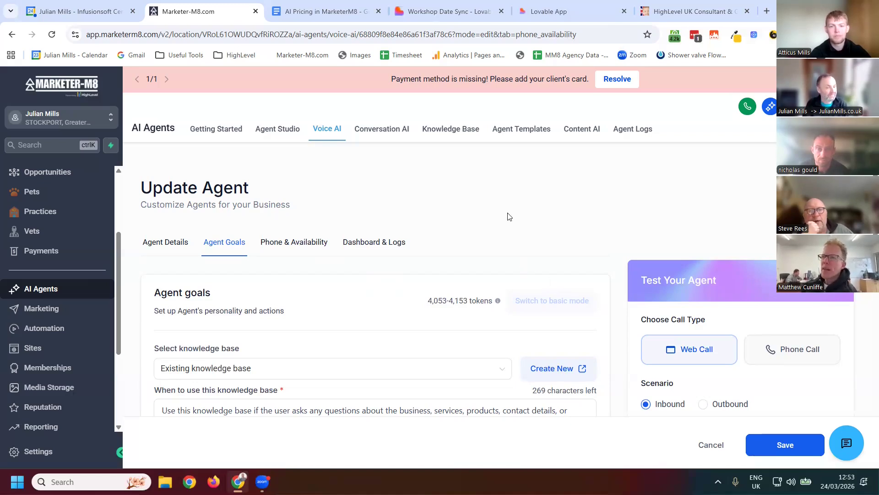
scroll(442, 238, down, 10)
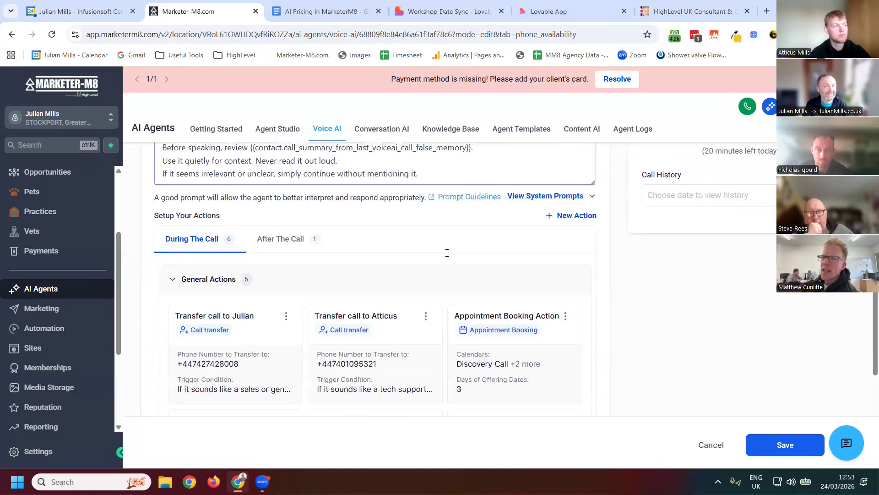
scroll(444, 293, down, 5)
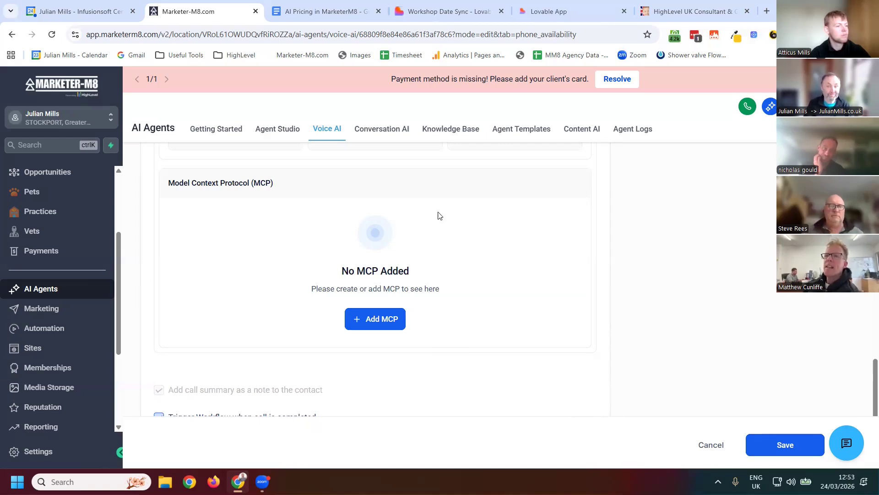
scroll(379, 193, up, 2)
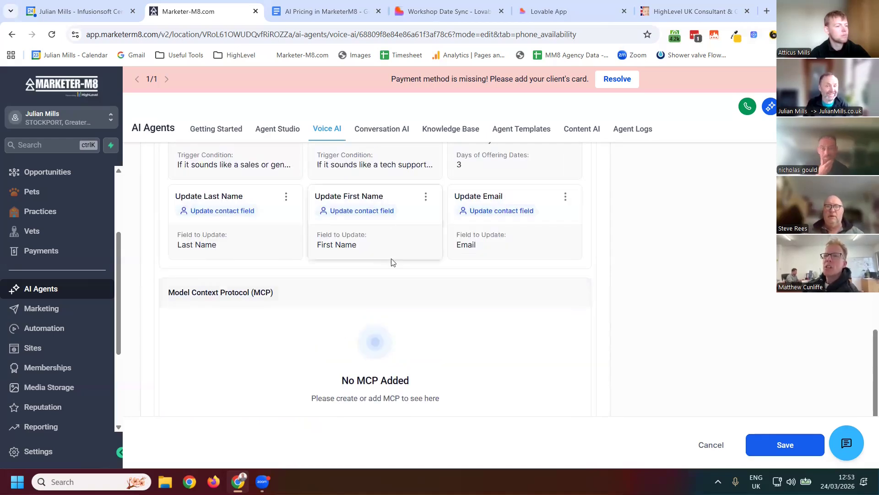
scroll(437, 334, up, 2)
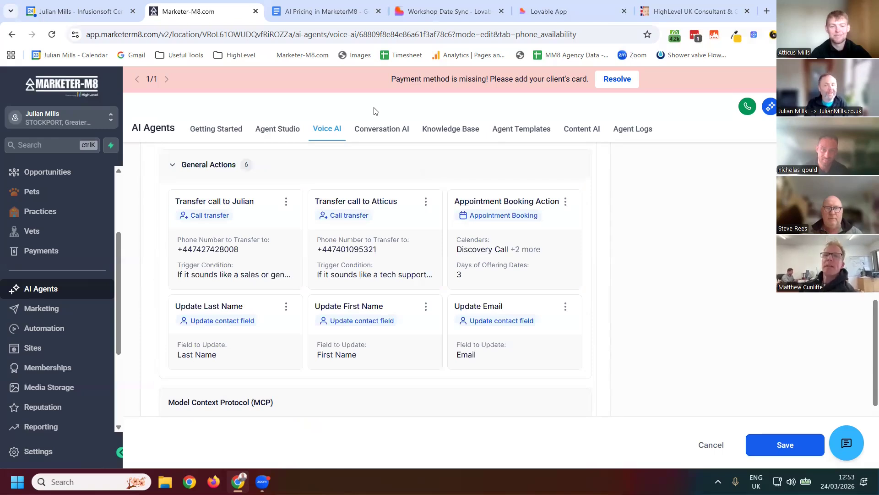
View the Conversation AI dashboard, and open the Jenny the AI Demo Knowledge Base from the knowledge base list
click(393, 132)
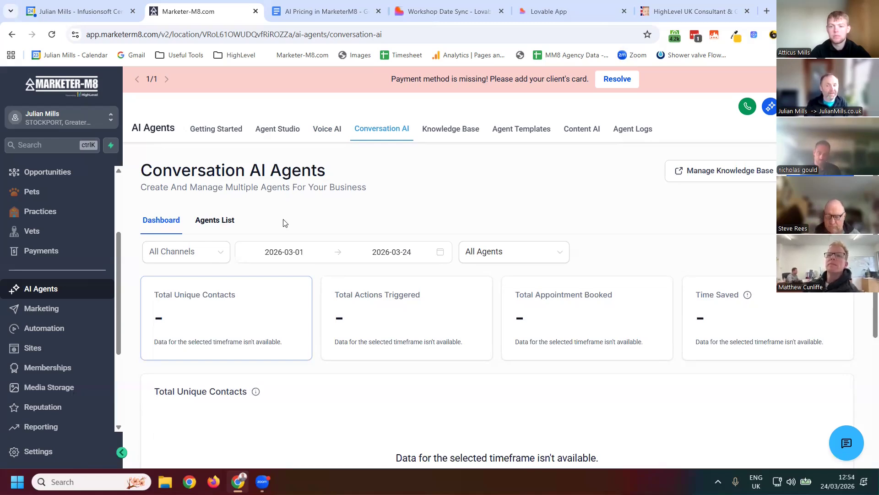
click(451, 131)
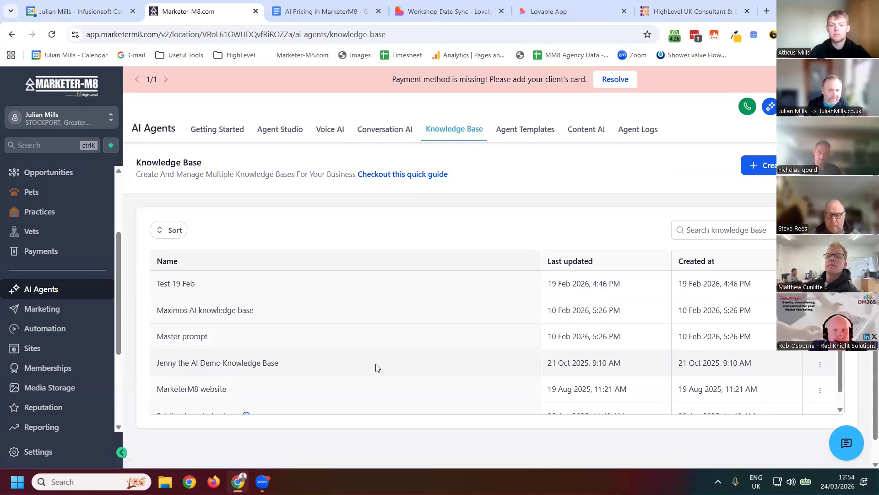
click(240, 364)
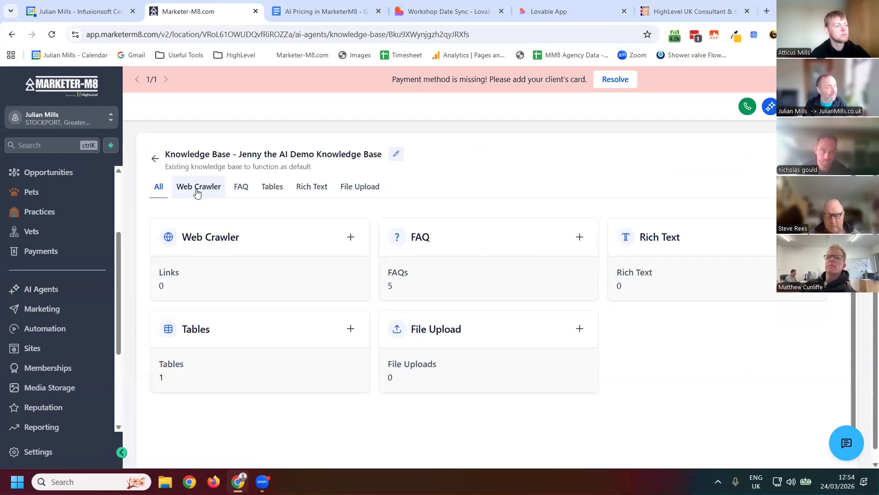
Go through the knowledge base's FAQ, Tables, Rich Text, File Upload and Web Crawler sources, and return to the knowledge base list
click(241, 190)
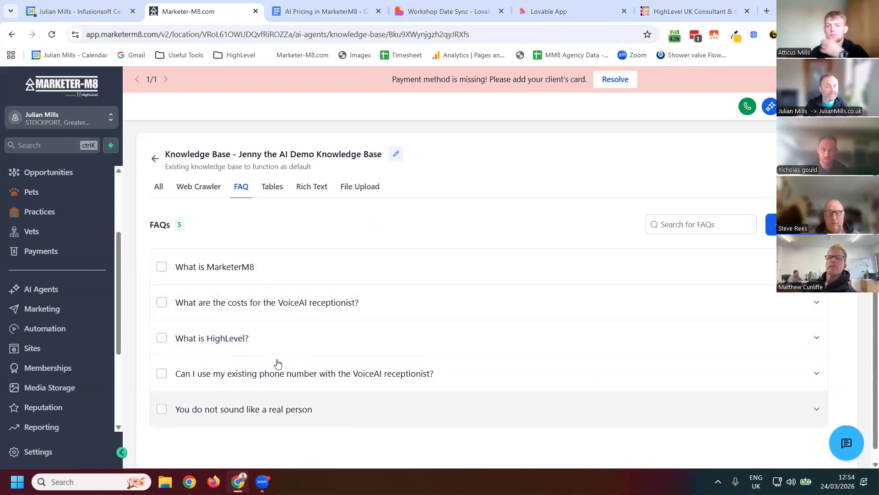
click(276, 194)
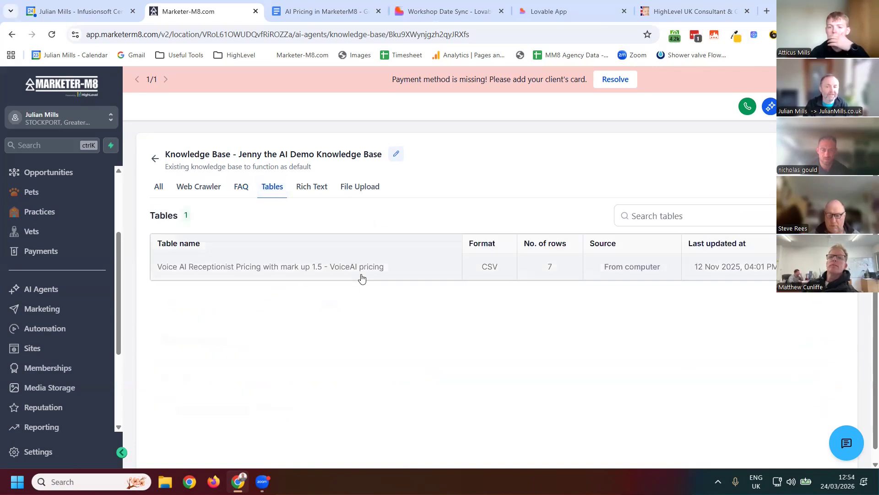
click(317, 188)
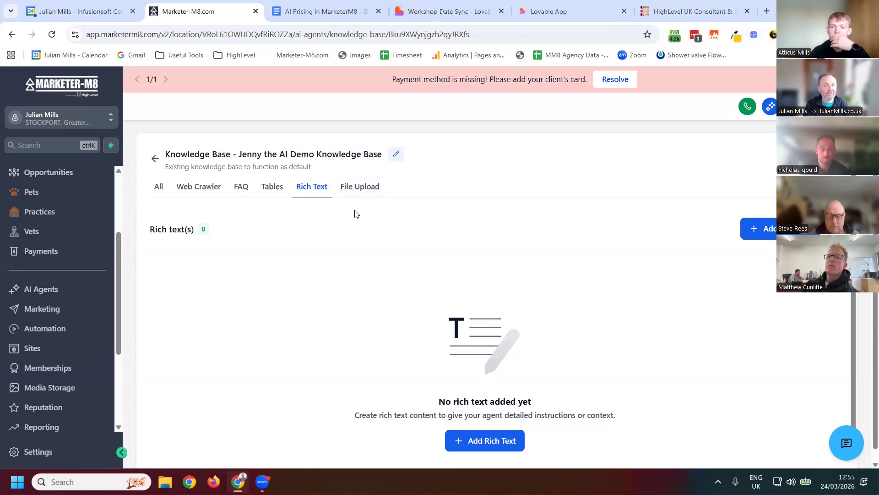
click(362, 196)
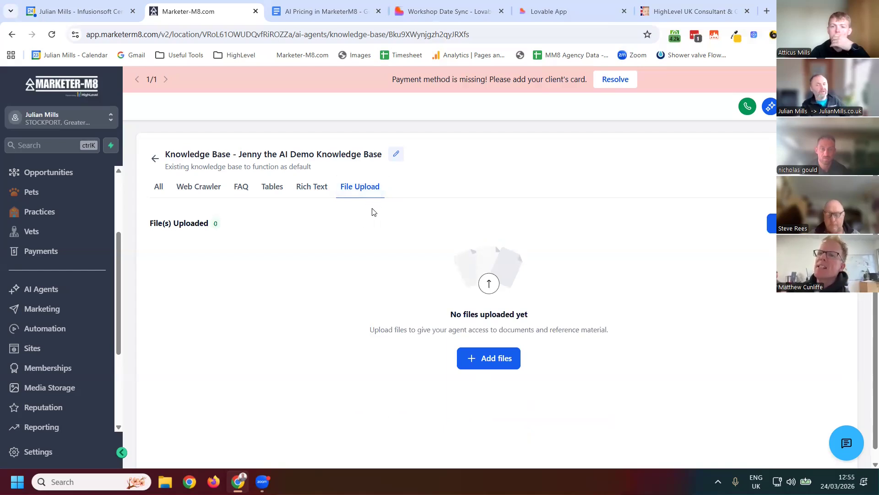
click(308, 192)
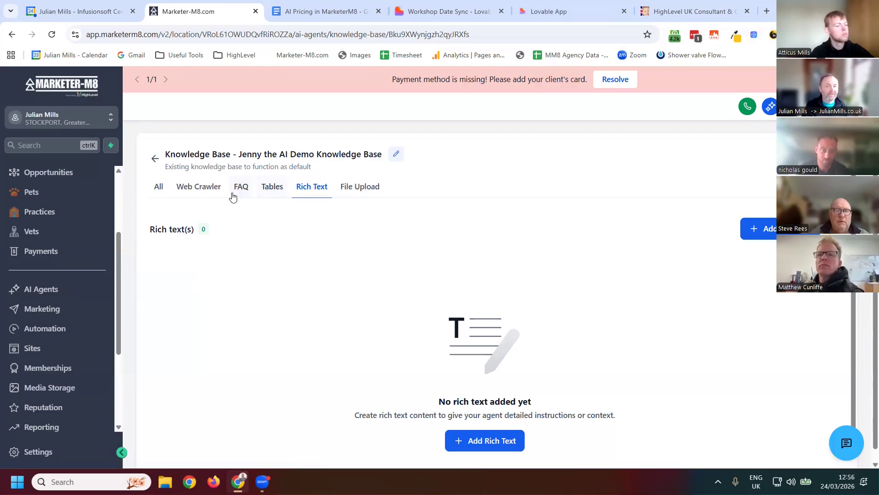
click(193, 192)
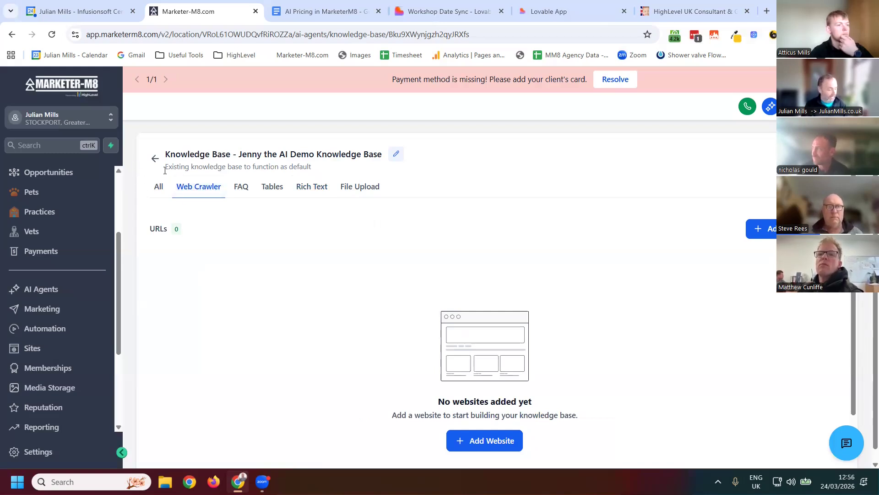
click(154, 159)
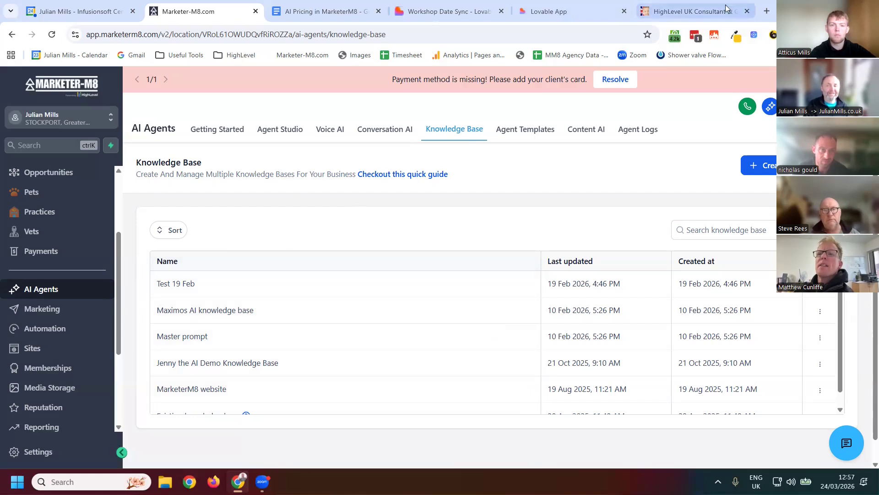
View the live Workshop Date Manager app, switch to its Workshop Date Sync project in Lovable, and go to the projects dashboard
click(555, 13)
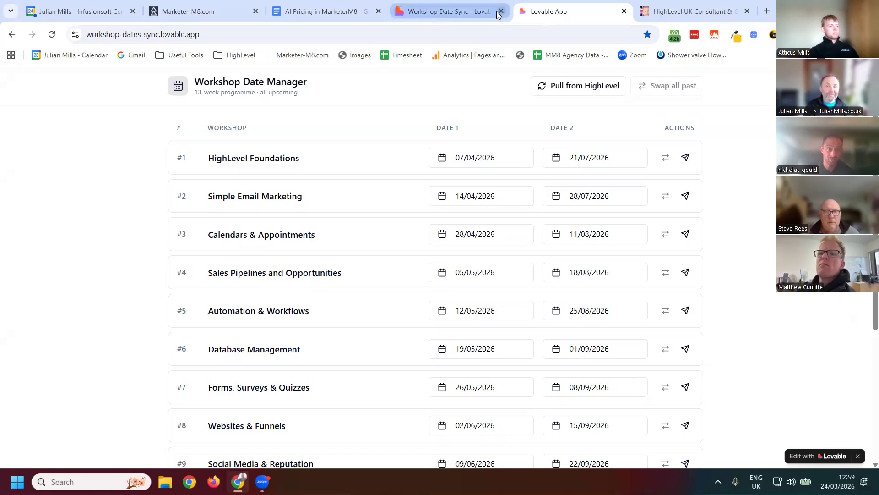
click(465, 12)
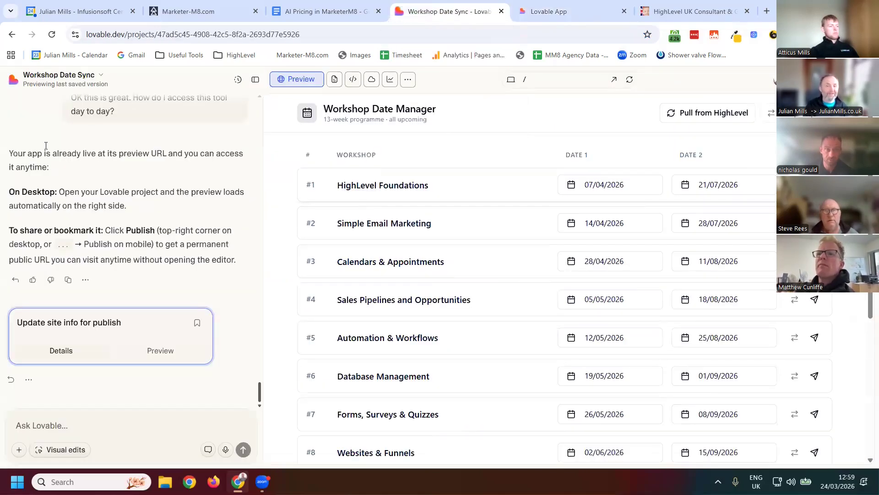
click(60, 77)
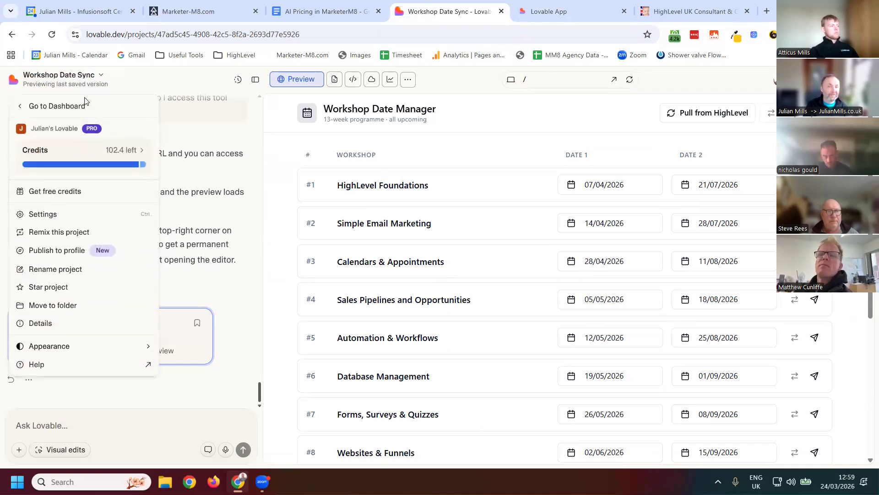
click(53, 103)
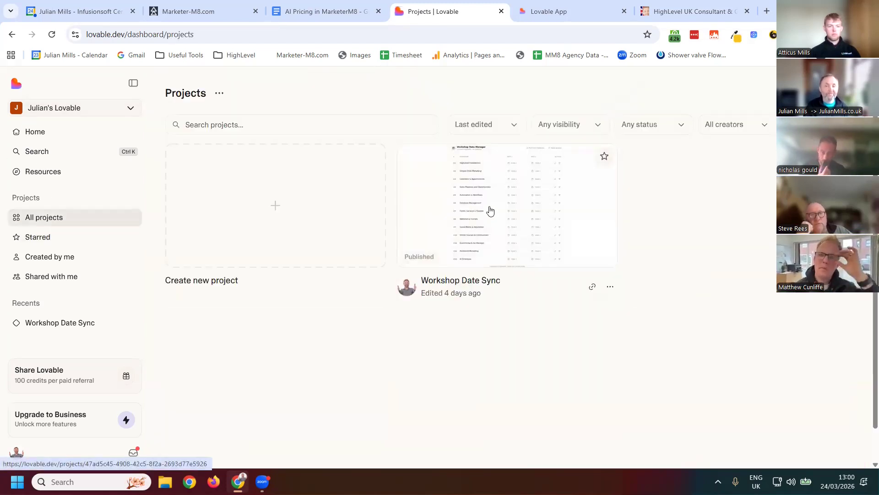
Open the Workshop Date Sync project and visit its live URL from the publishing details
click(489, 210)
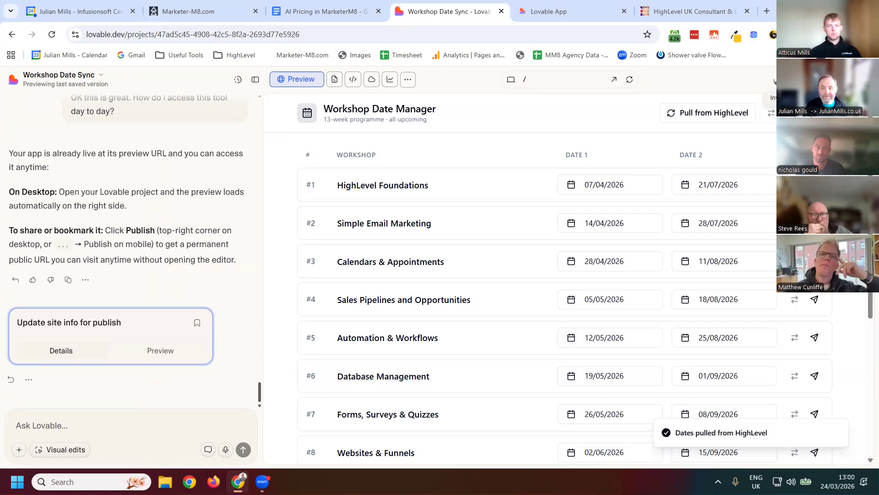
click(853, 79)
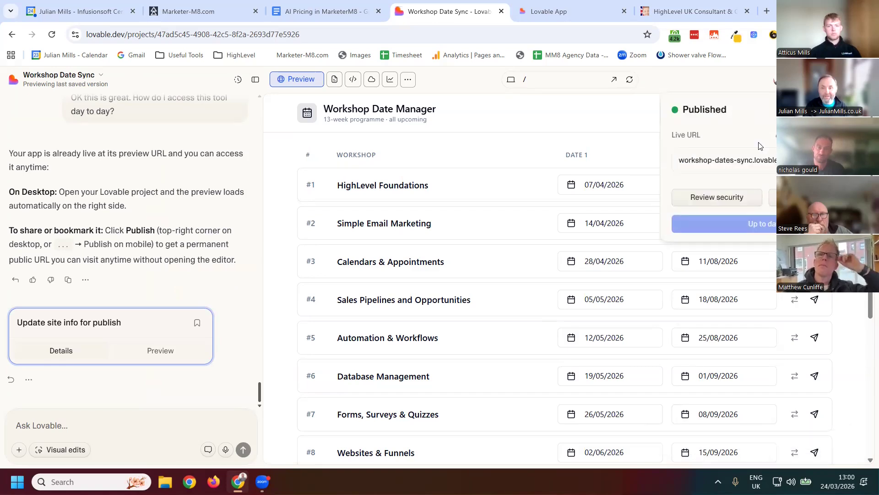
click(743, 162)
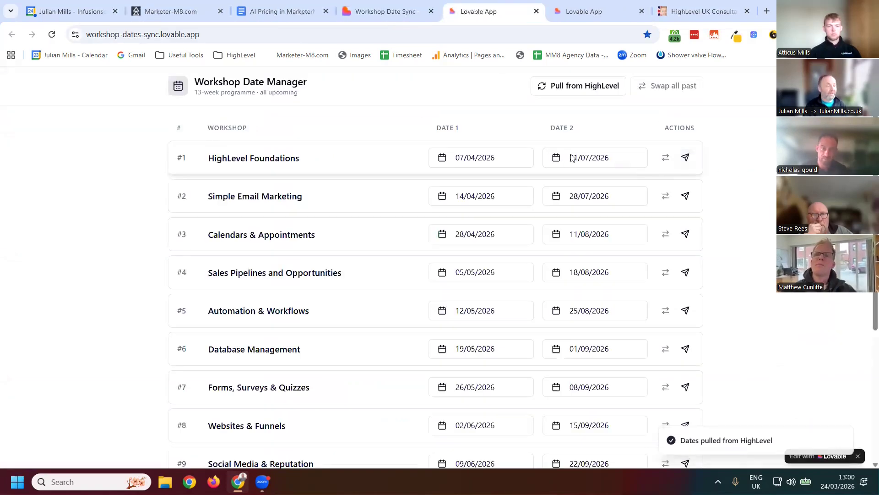
Examine the published app's web address and its full workshop list, from HighLevel Foundations to AI Employee, with both dates
click(144, 38)
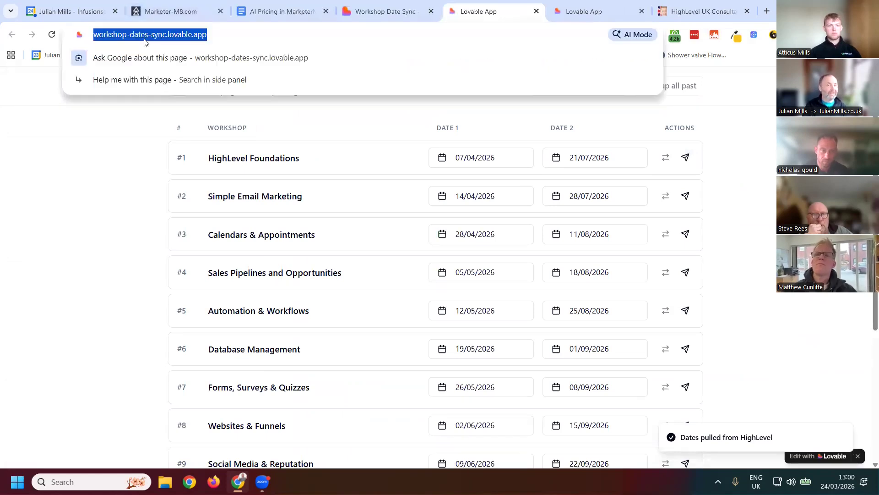
click(6, 209)
scroll(541, 202, down, 5)
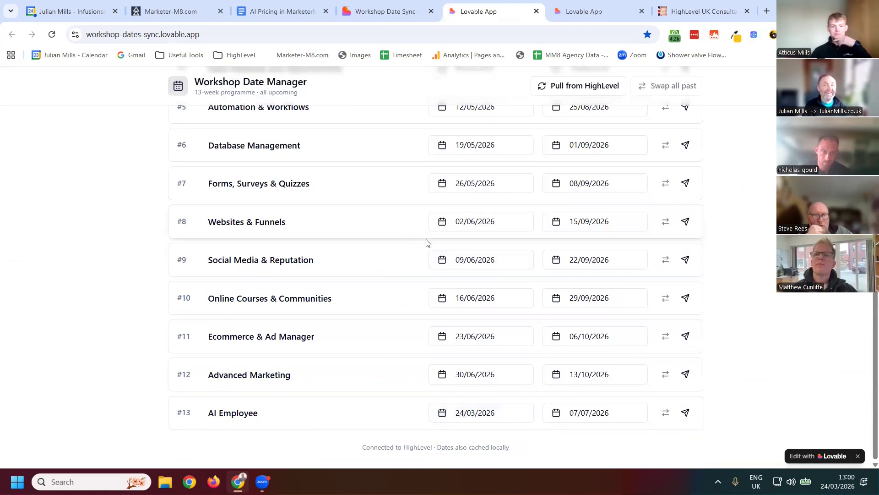
scroll(452, 124, up, 5)
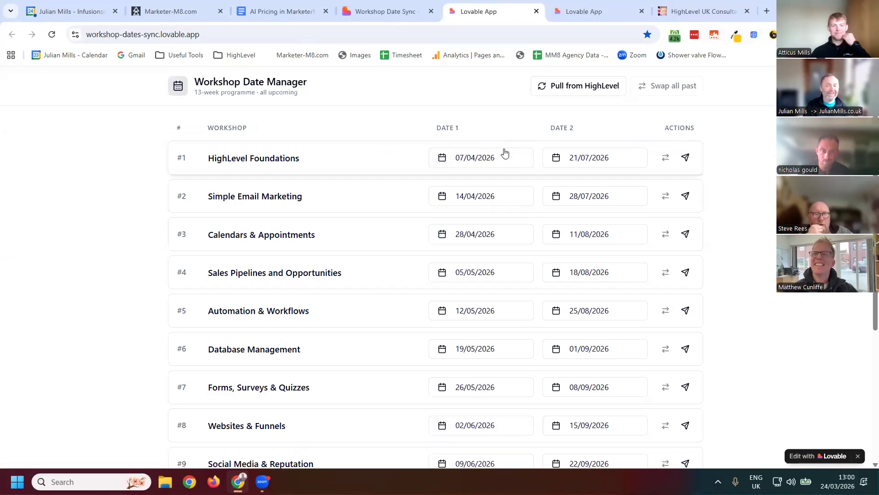
scroll(466, 288, down, 5)
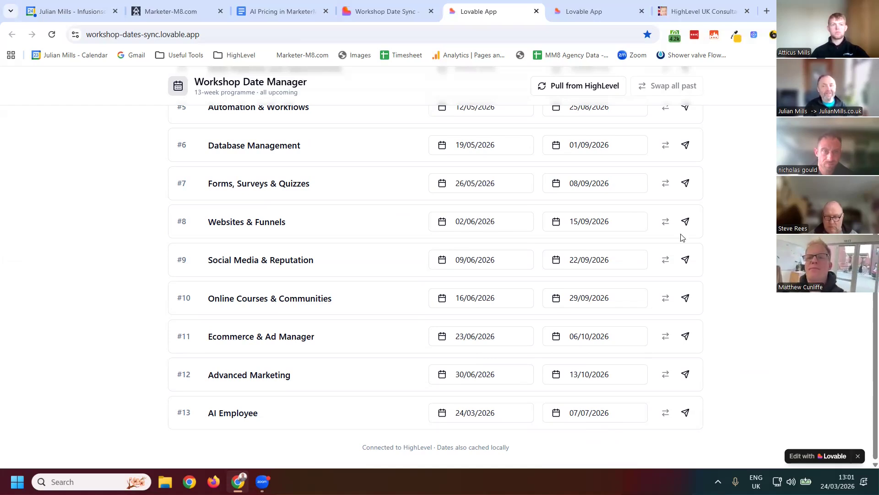
scroll(732, 254, up, 5)
Return to the Workshop Date Sync project, close the publishing details, and look through the workshop dates in the preview
click(578, 9)
click(498, 13)
click(588, 13)
click(358, 18)
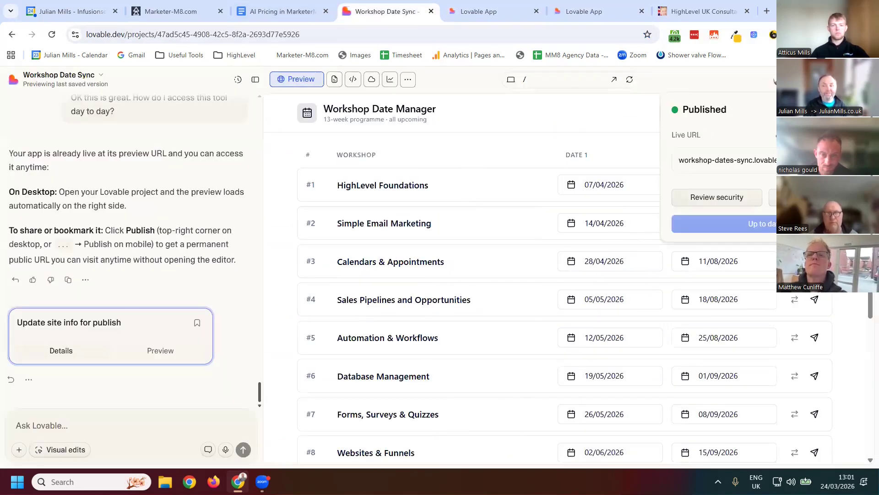
click(626, 122)
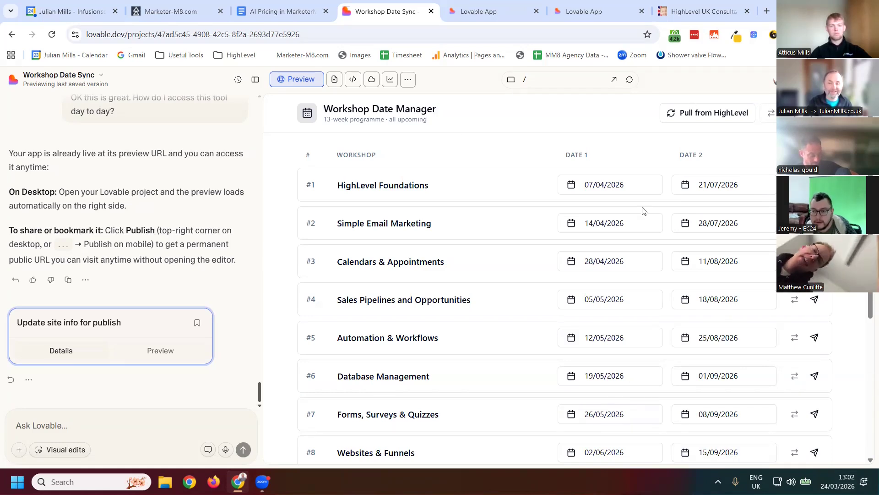
scroll(570, 318, down, 5)
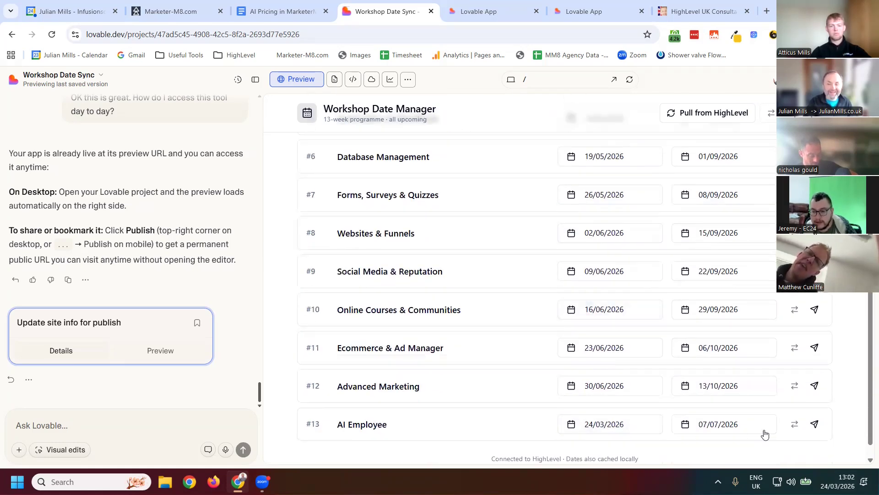